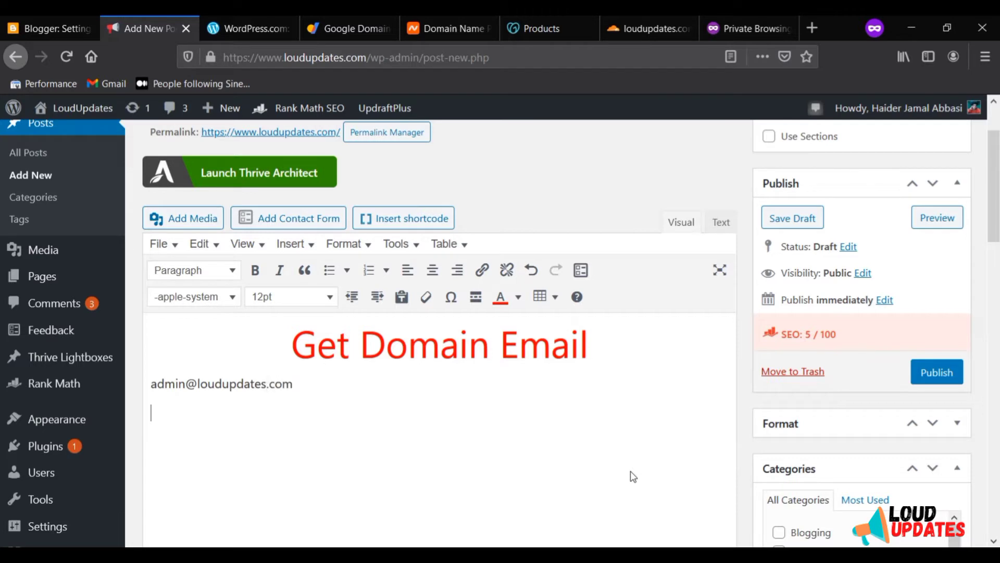
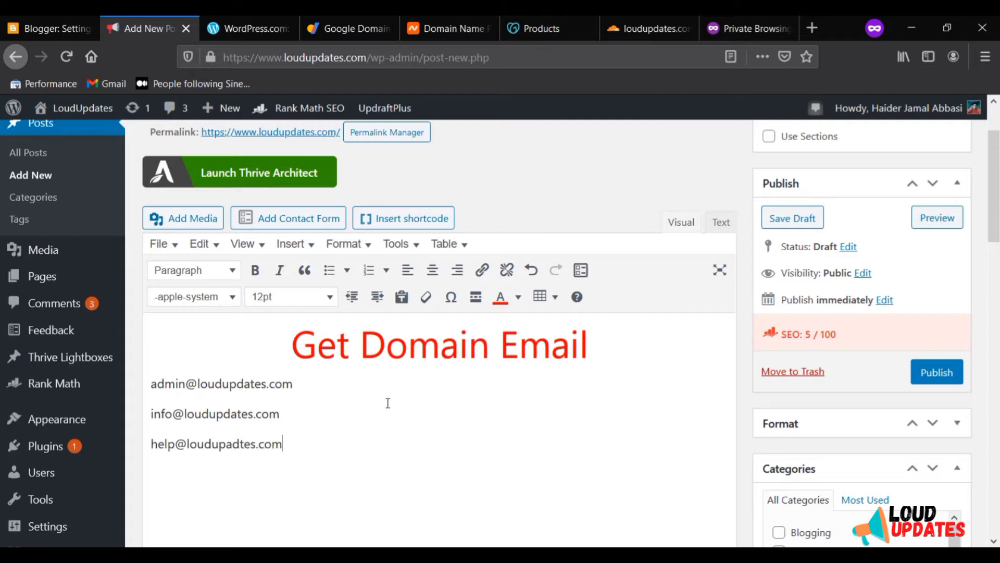
drag(293, 385, 150, 382)
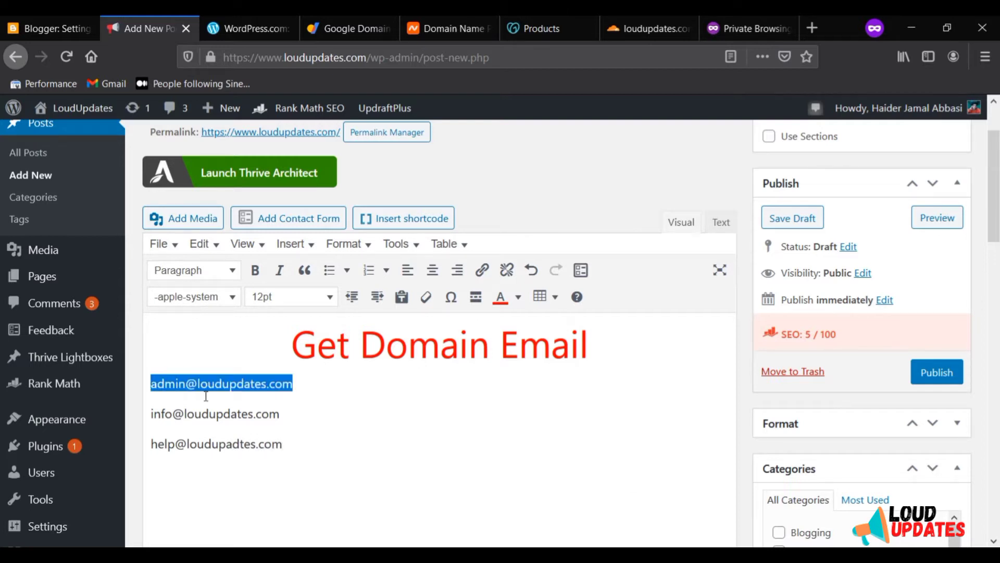
drag(173, 415, 174, 445)
click(284, 446)
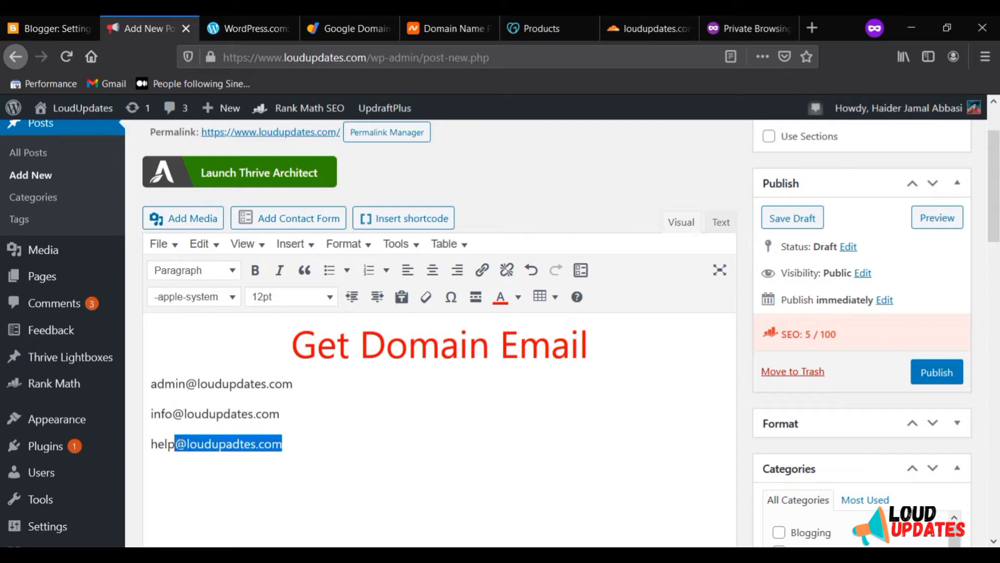
click(174, 445)
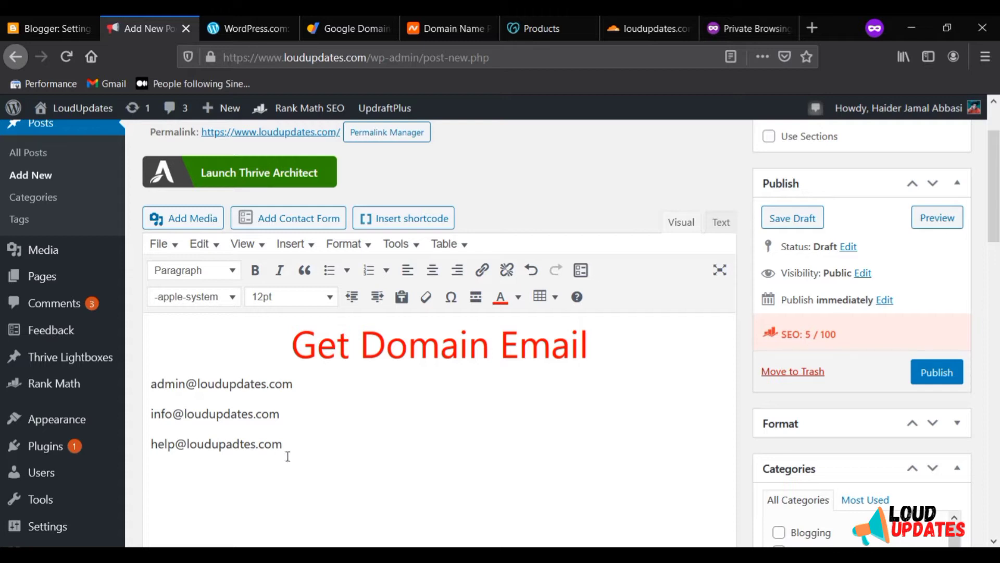
Tidy the help address line in the draft and bring up the Blogger settings page.
key(Return)
key(BackSpace)
click(327, 443)
key(Return)
key(BackSpace)
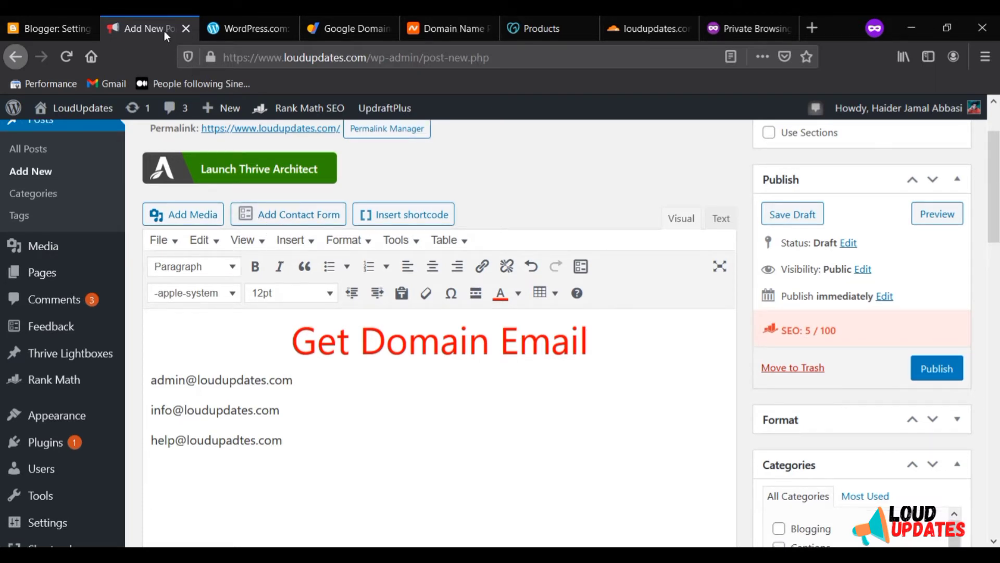
click(82, 19)
drag(105, 14, 160, 15)
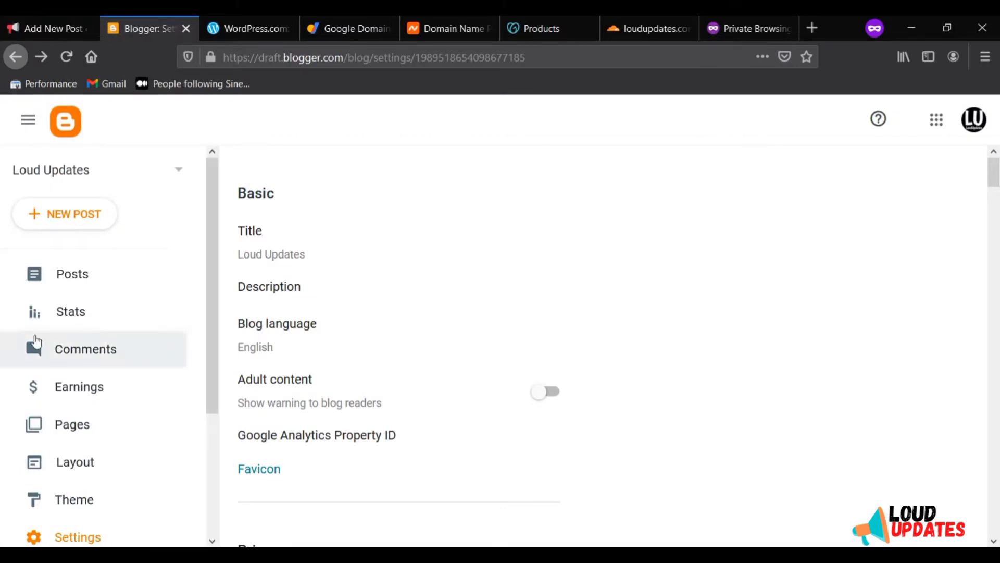
scroll(52, 344, down, 3)
scroll(364, 365, down, 5)
scroll(351, 338, down, 4)
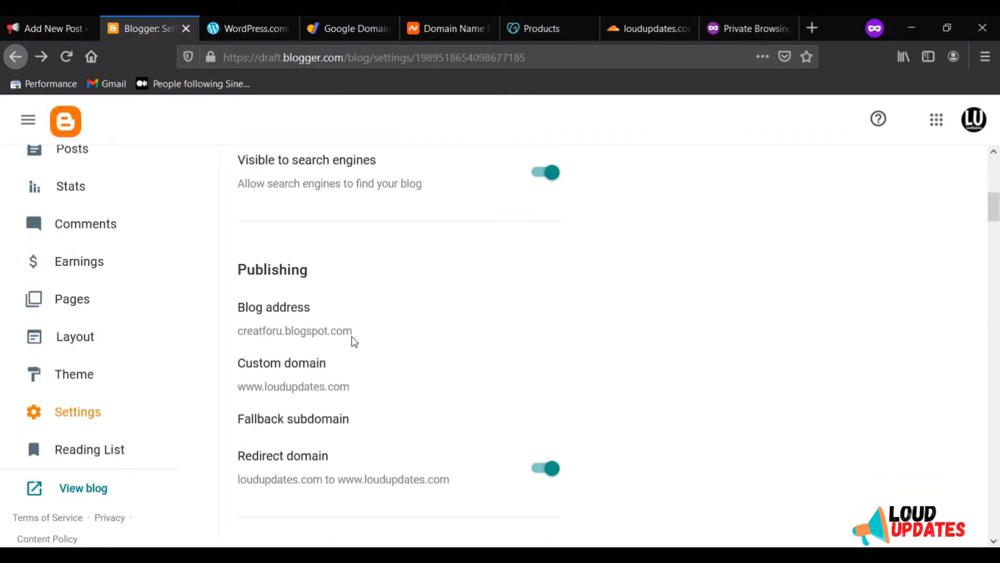
drag(239, 341, 235, 369)
click(348, 367)
click(375, 344)
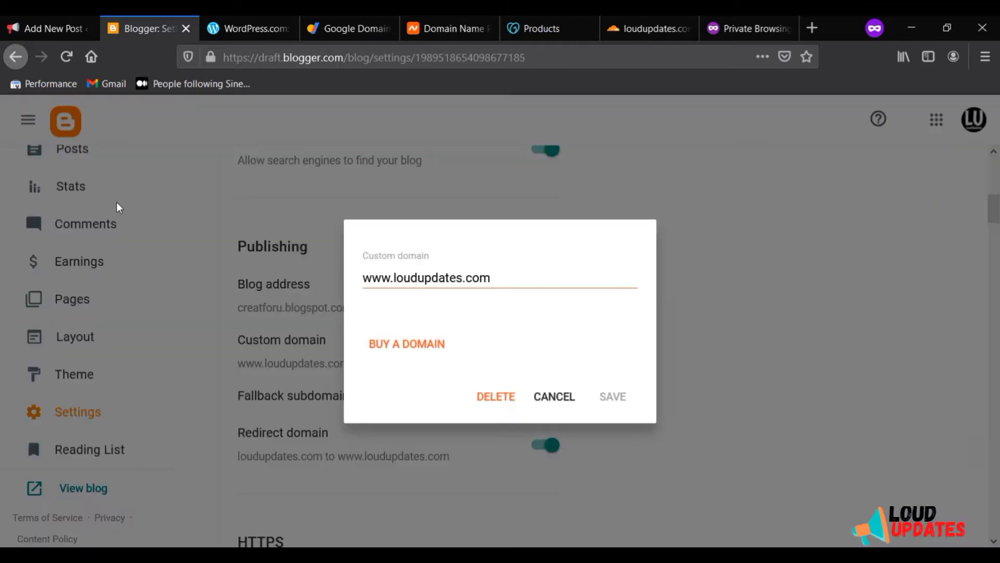
click(538, 400)
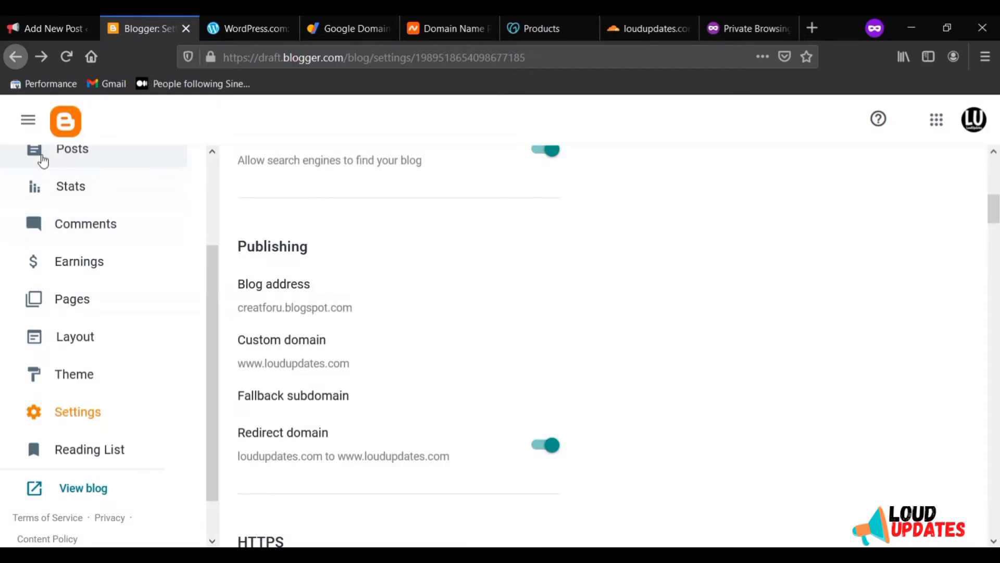
Bring up the WordPress.com home page.
click(229, 16)
drag(32, 272, 788, 338)
click(3, 325)
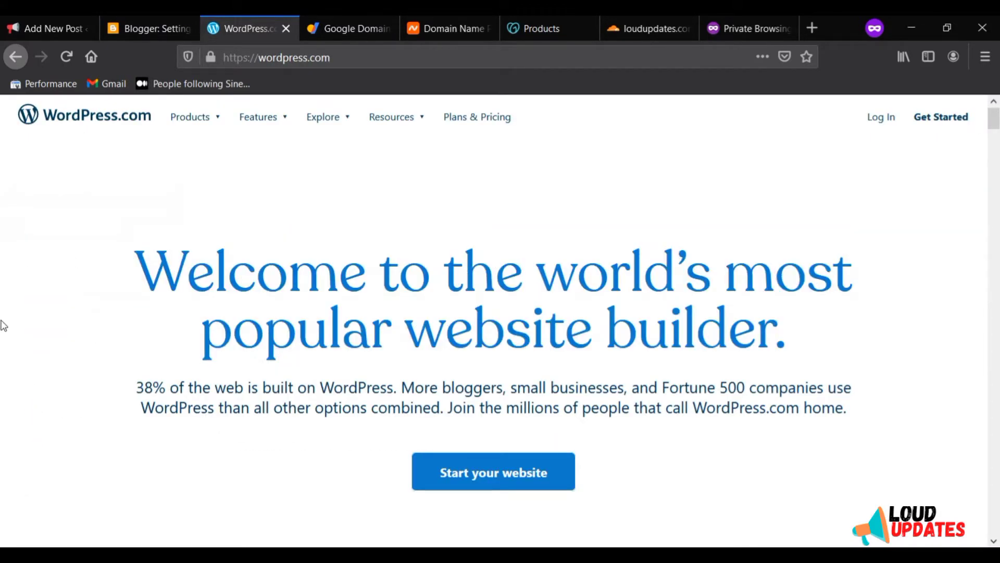
Close the Blogger settings and WordPress.com home pages, then show Google Domains' empty My domains page.
click(151, 25)
click(185, 29)
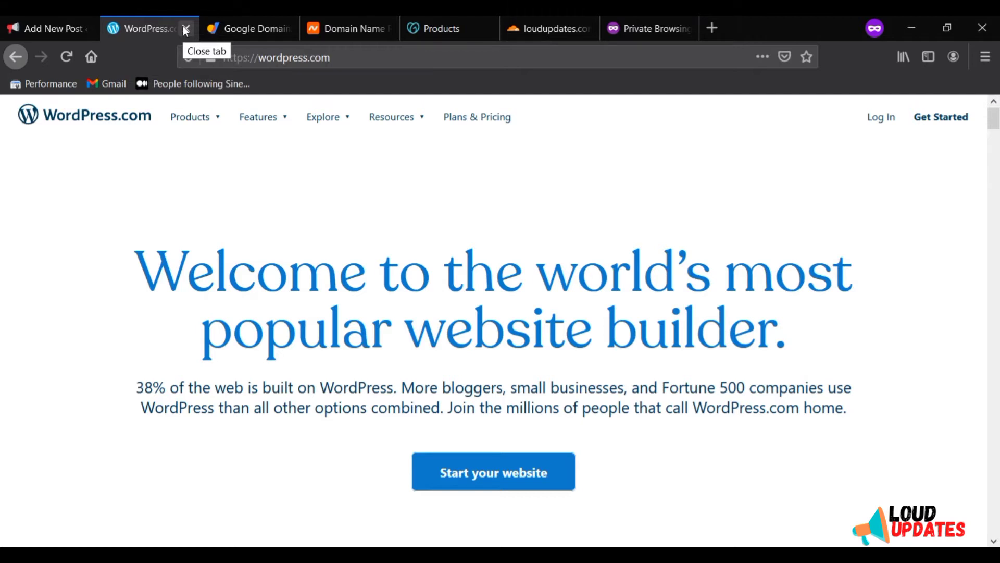
click(63, 21)
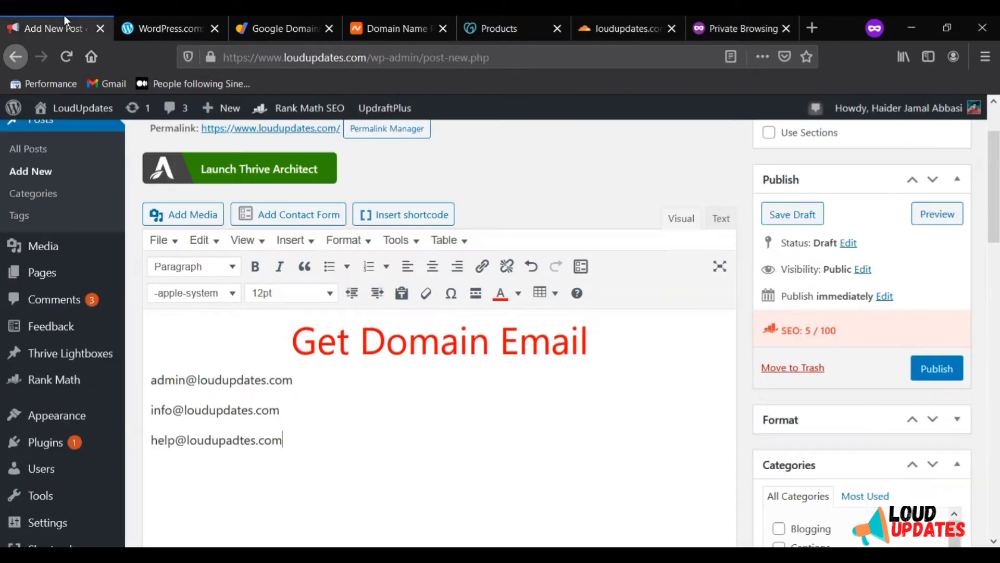
click(215, 29)
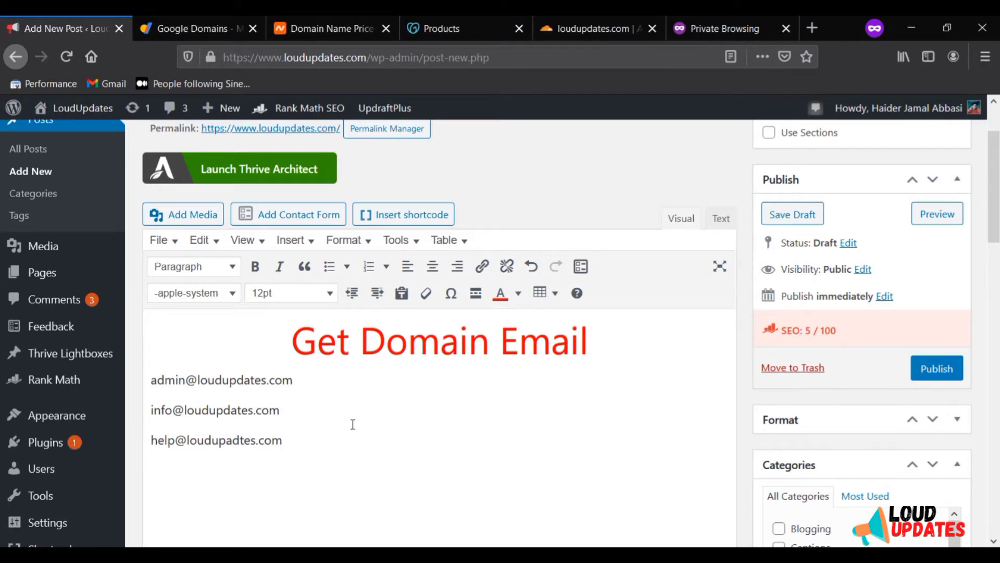
drag(301, 343, 490, 343)
click(353, 450)
click(242, 15)
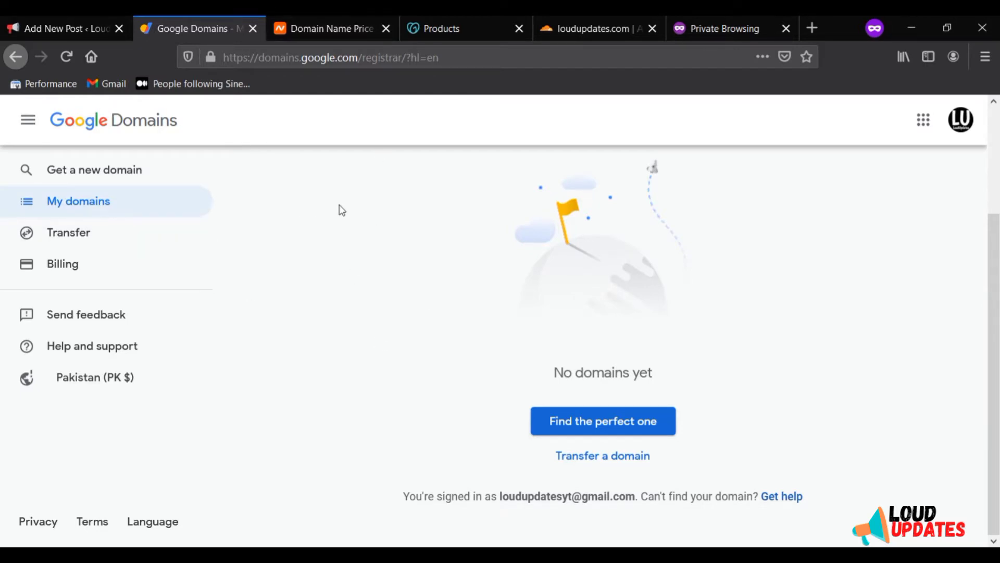
Look over the Namecheap pricing page and the loudupdates.com entry on GoDaddy's My Products.
click(311, 22)
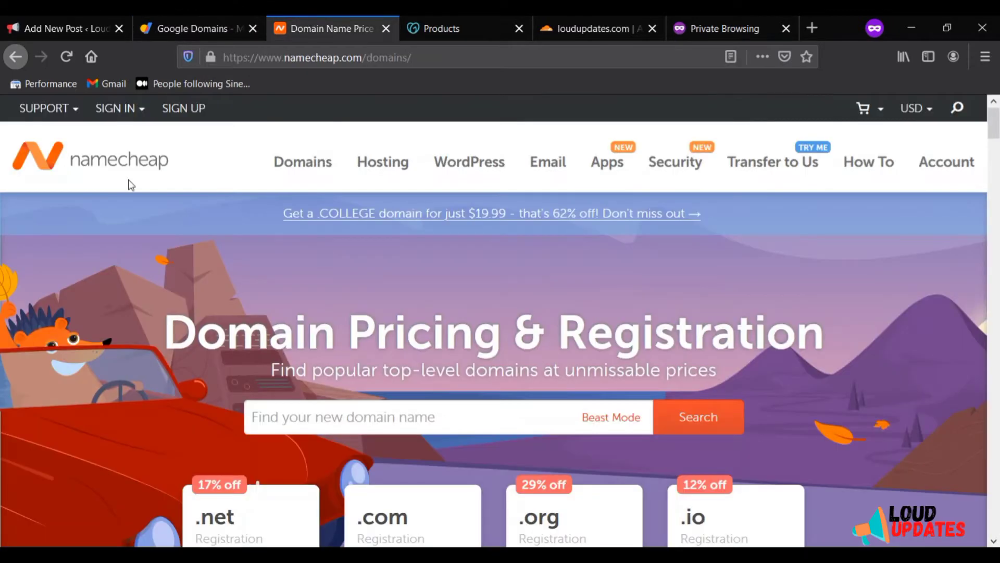
key(ctrl+a)
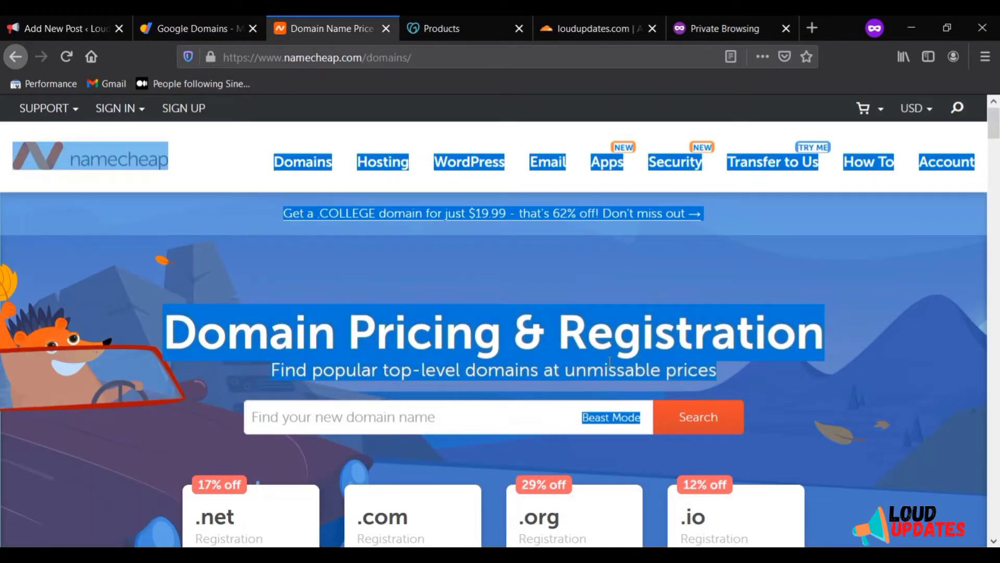
click(467, 267)
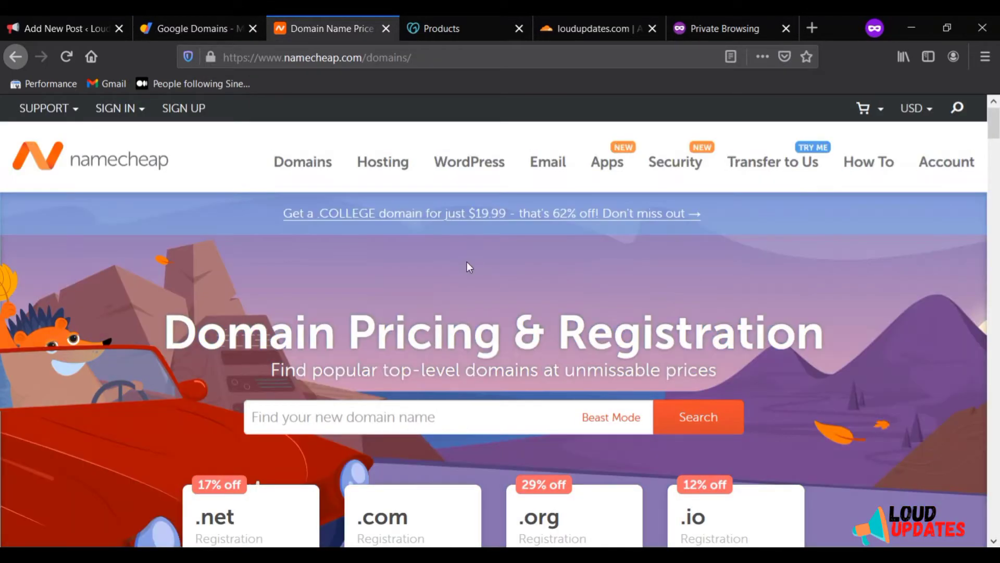
click(437, 21)
key(ctrl+a)
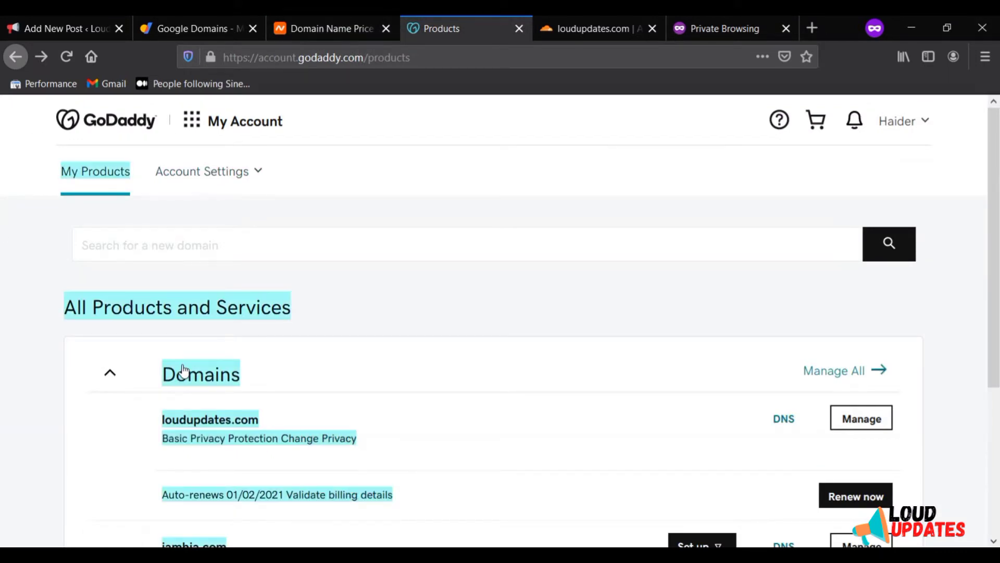
click(183, 371)
drag(318, 418, 88, 426)
click(46, 431)
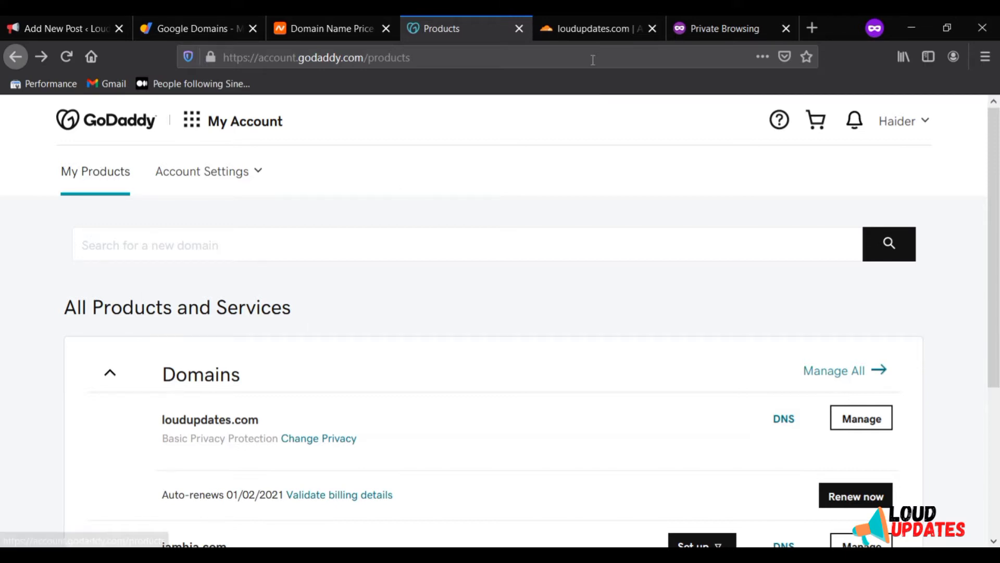
Open GoDaddy's DNS Management page for loudupdates.com after glancing at the Cloudflare dashboard.
click(602, 19)
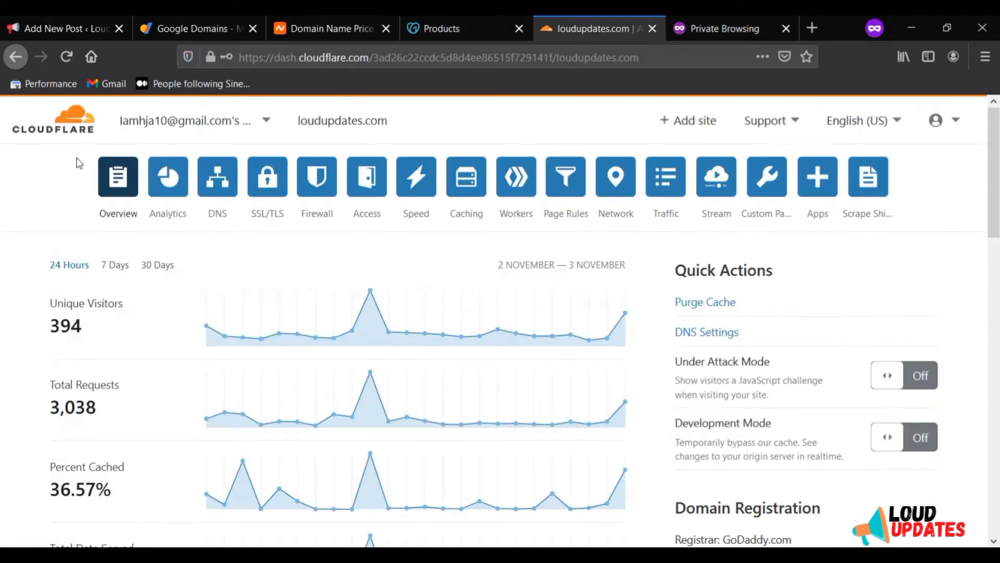
click(493, 17)
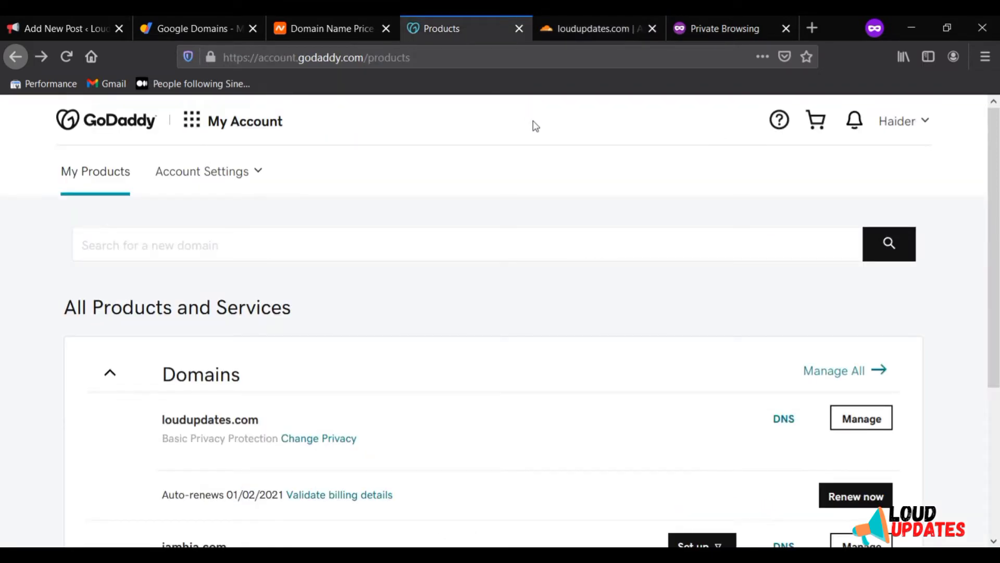
click(575, 17)
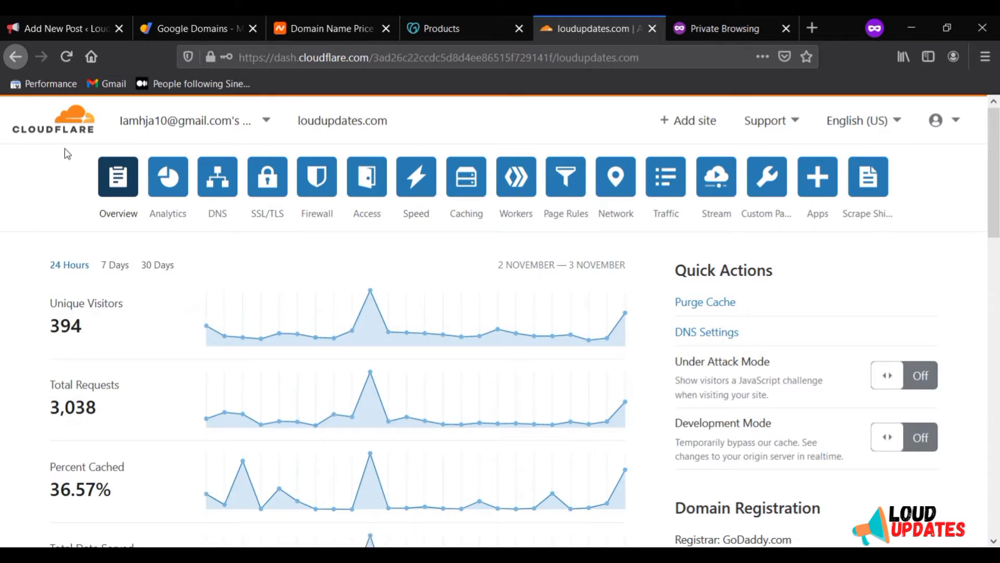
click(433, 27)
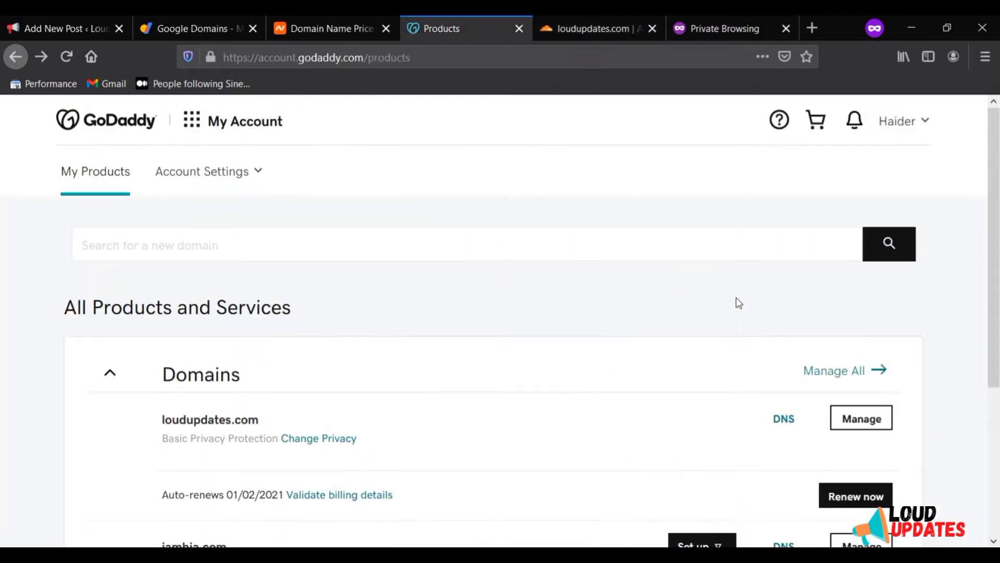
click(780, 419)
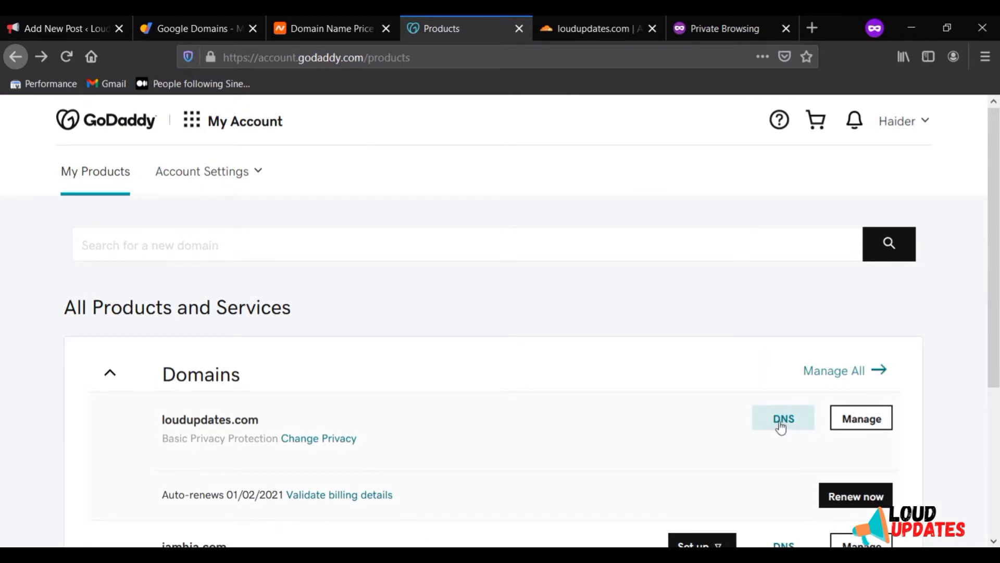
drag(42, 238, 237, 249)
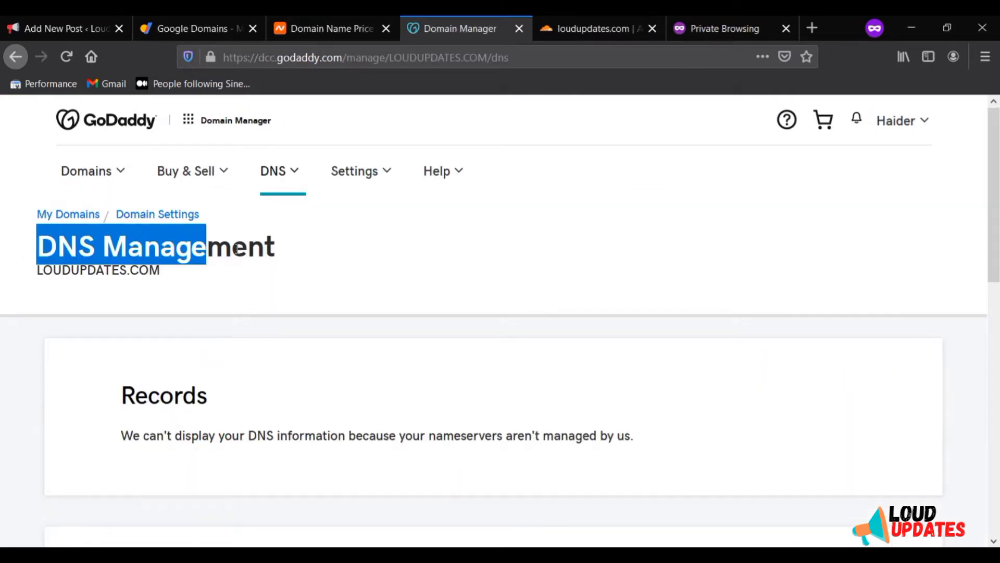
Confirm GoDaddy lists Cloudflare nameservers gabe and gloria for loudupdates.com, then close the domain manager.
click(389, 308)
scroll(995, 302, down, 5)
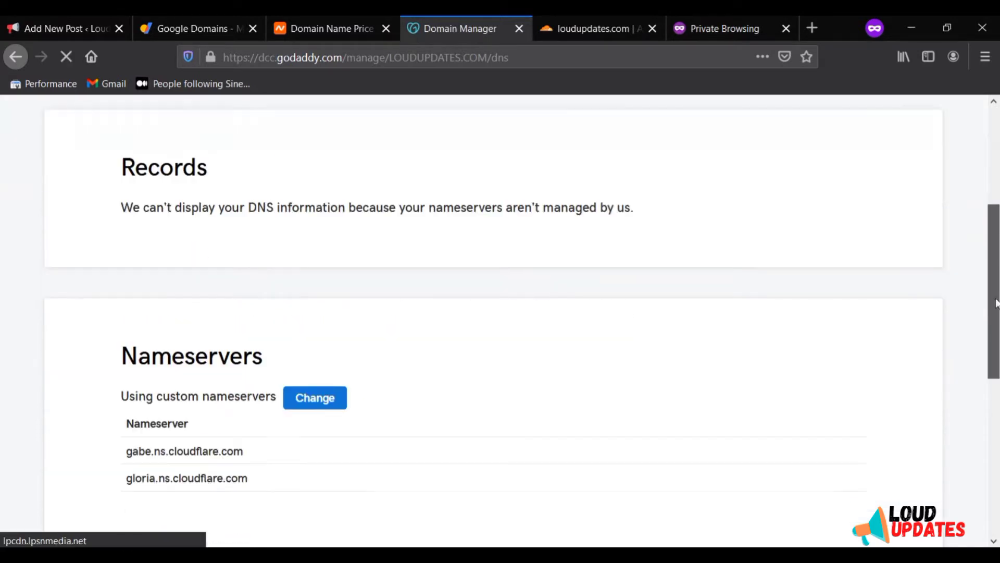
drag(263, 355, 248, 358)
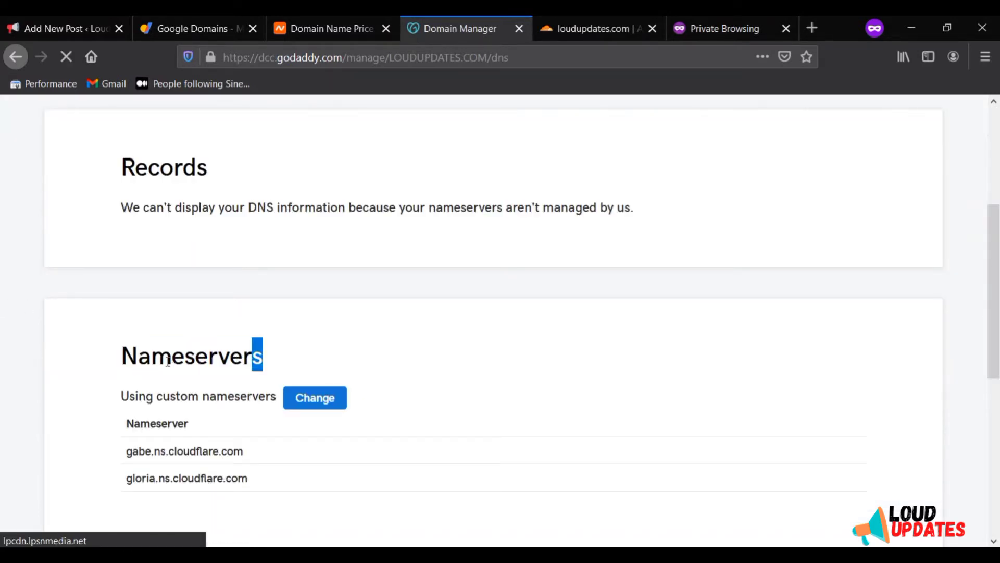
drag(170, 359, 207, 359)
scroll(280, 358, down, 3)
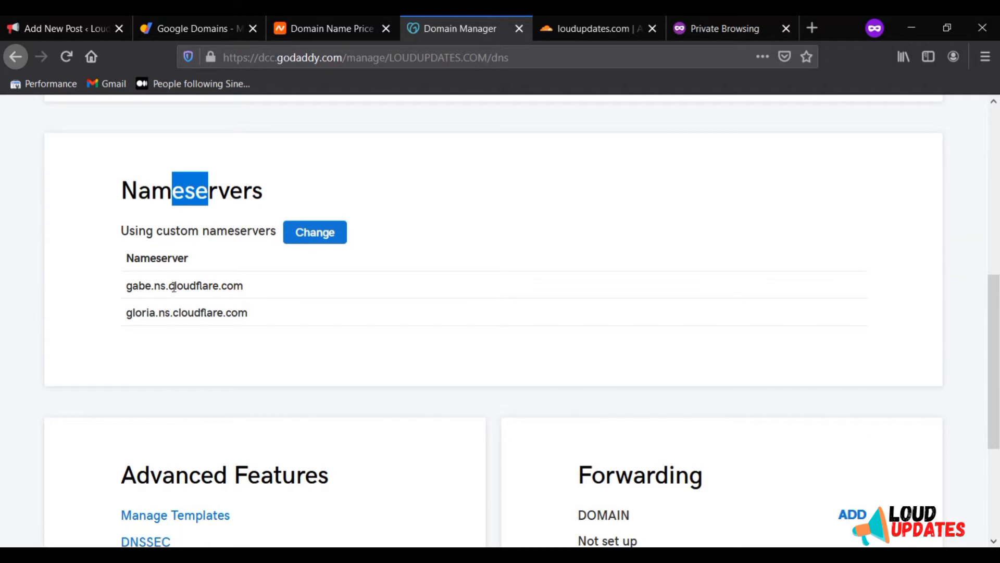
drag(174, 287, 255, 290)
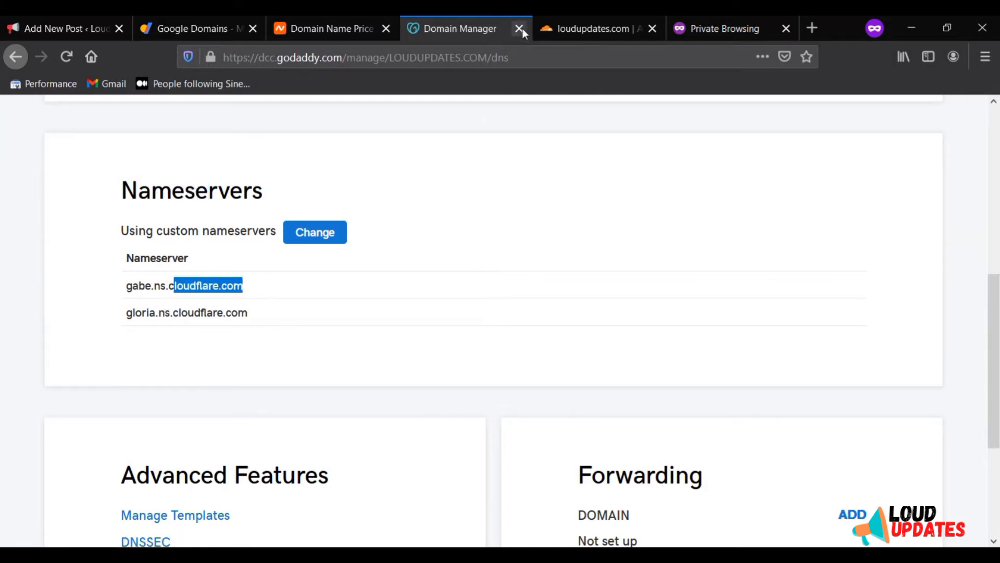
scroll(510, 116, up, 8)
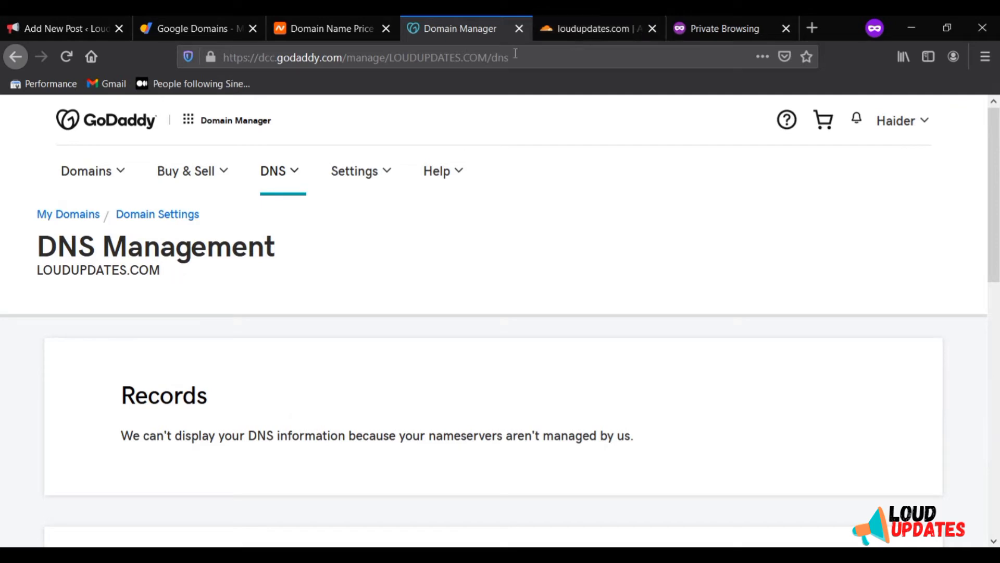
click(519, 29)
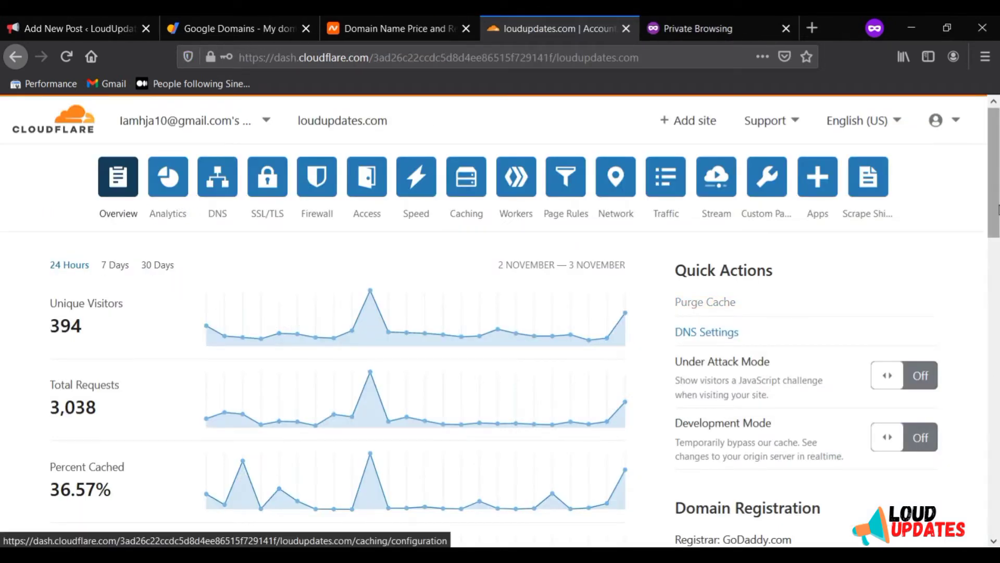
Review loudupdates.com's Cloudflare DNS records (A 161.35.114.200, www CNAME) and nameservers, then go to the private tab.
scroll(997, 482, down, 10)
scroll(998, 481, up, 10)
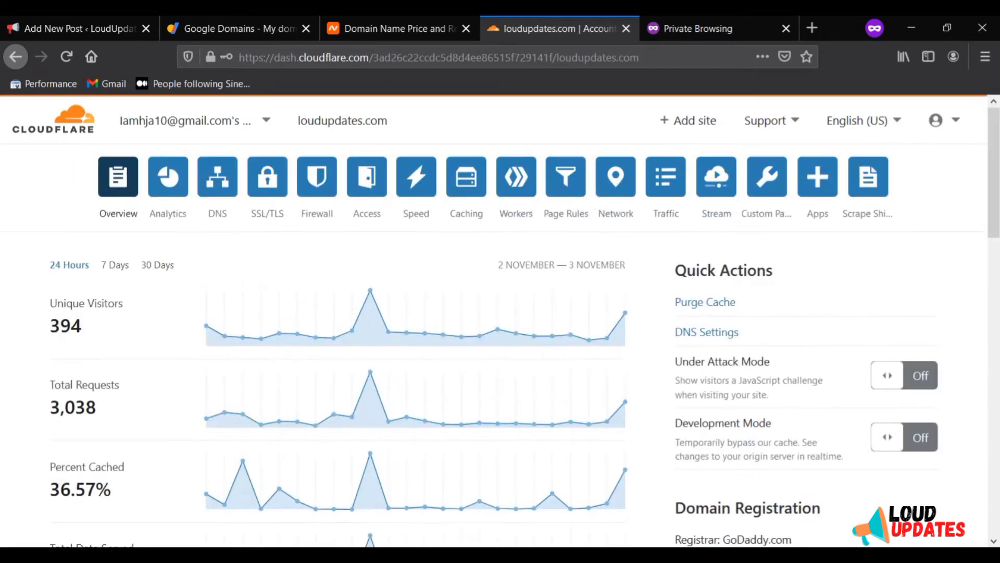
click(218, 180)
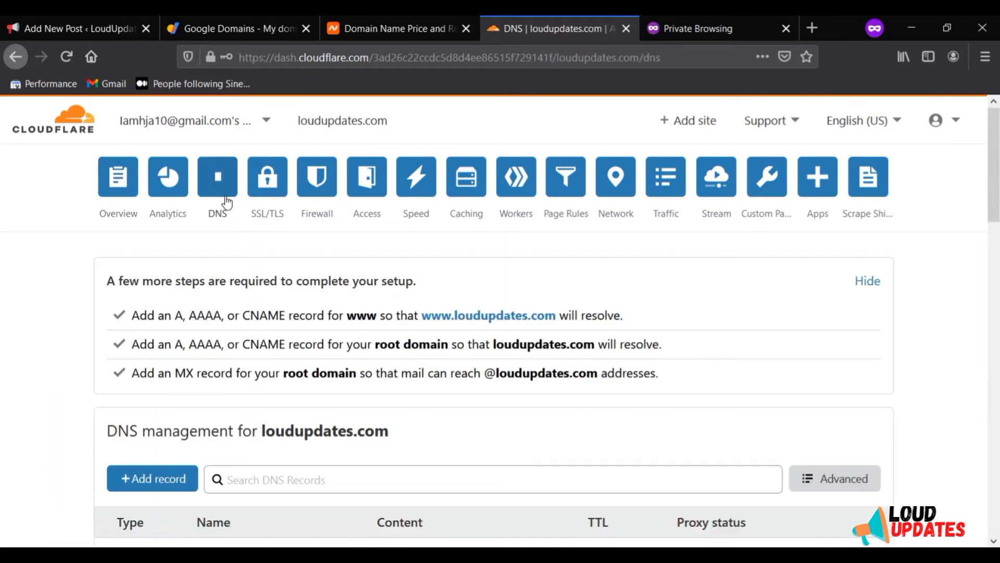
scroll(997, 294, down, 5)
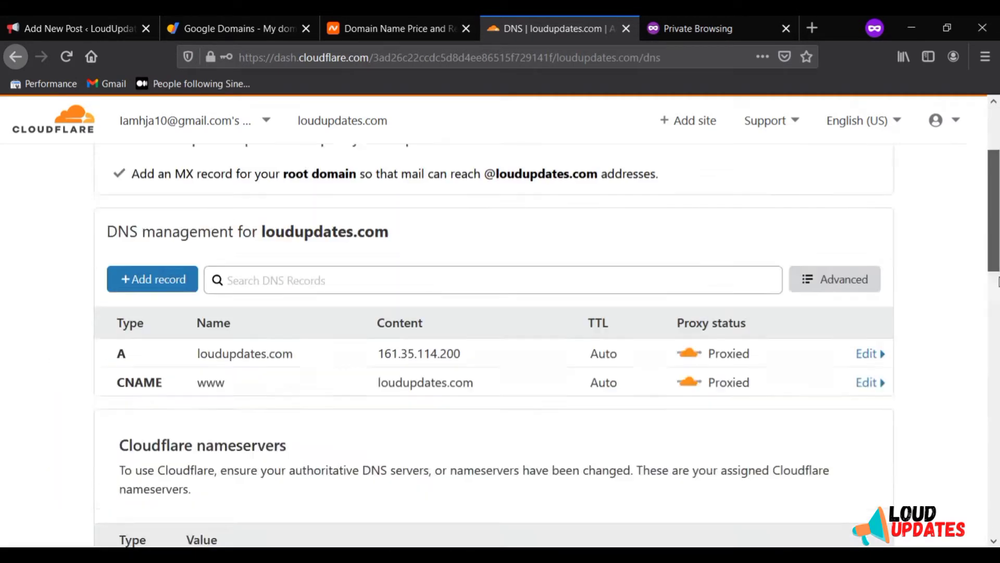
drag(998, 294, 997, 263)
scroll(997, 263, down, 3)
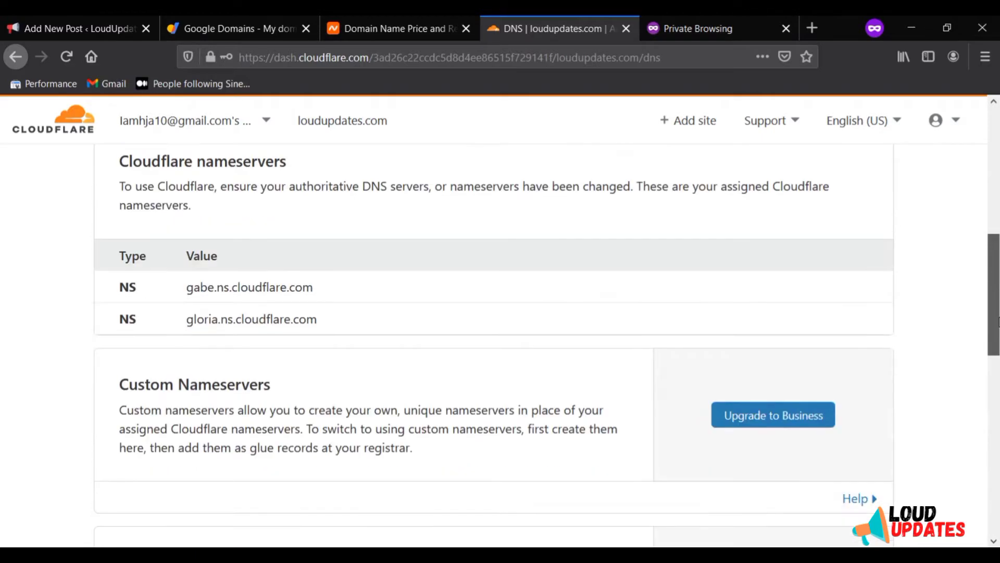
scroll(998, 255, up, 8)
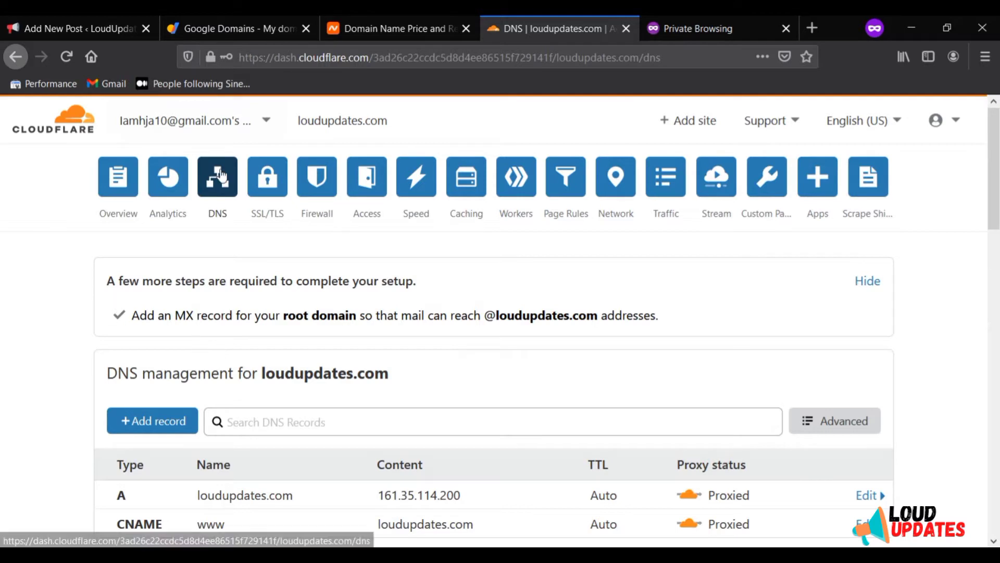
click(733, 16)
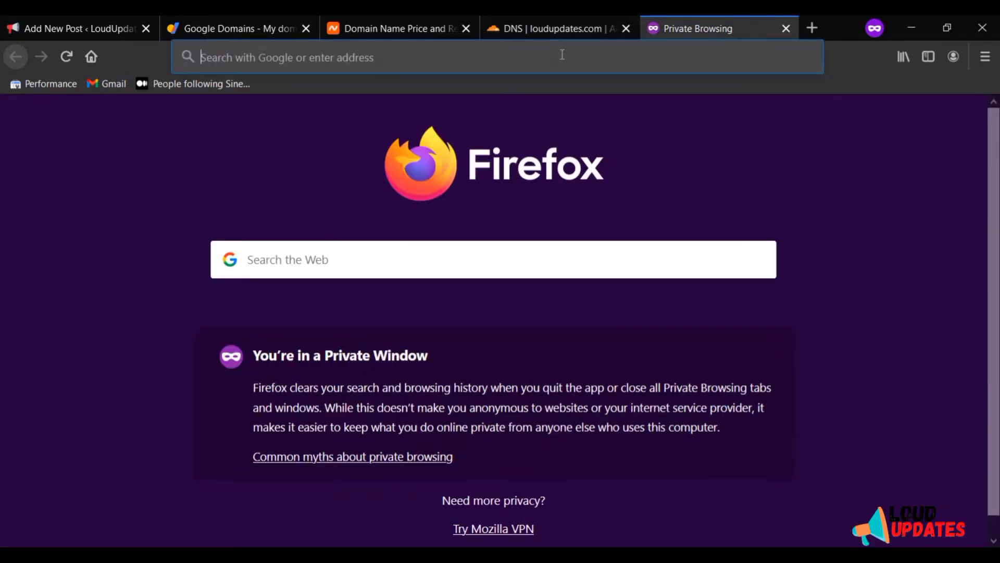
Search Google for 'zoho' and bring up the zoho.com homepage.
text(zoho)
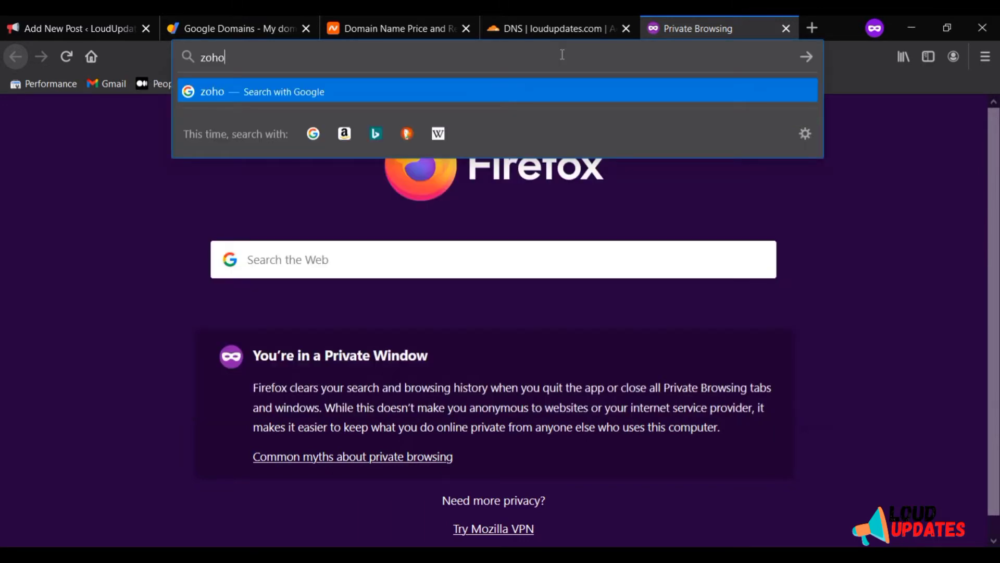
key(Return)
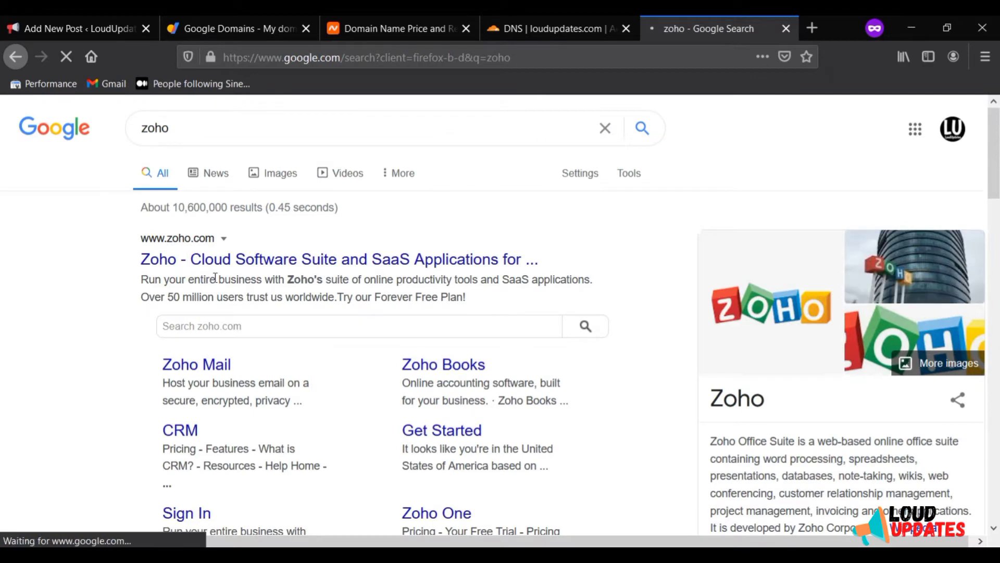
click(607, 21)
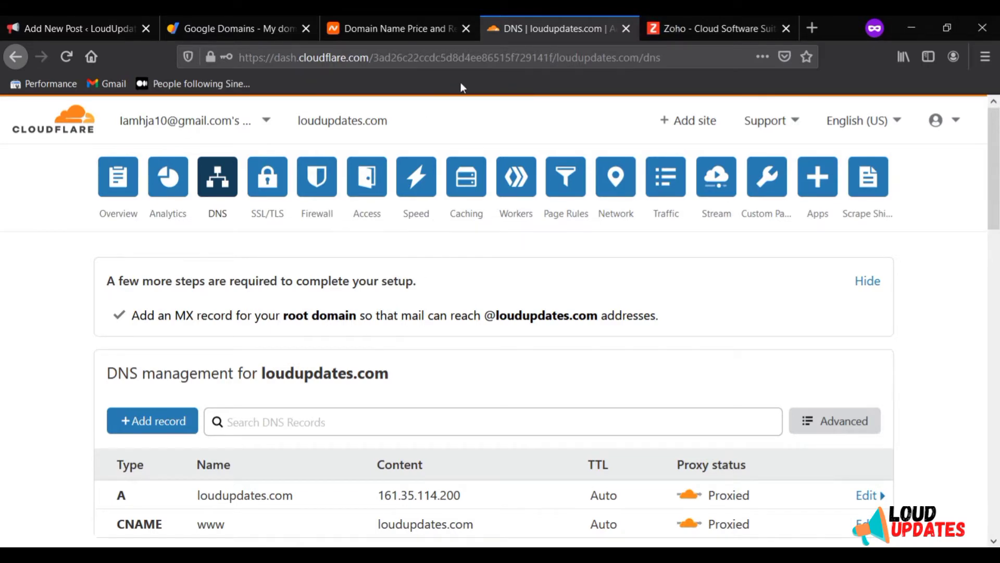
click(669, 22)
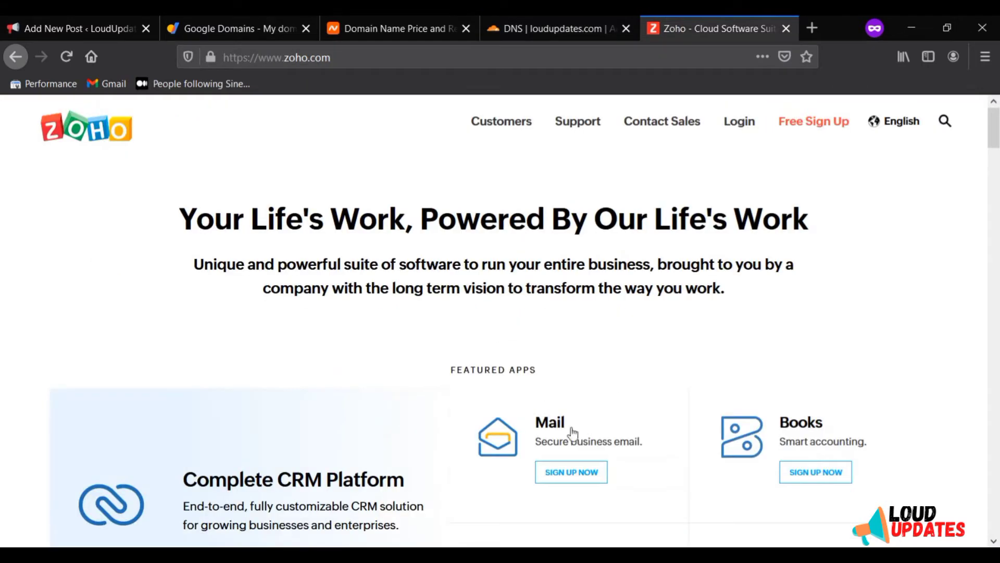
Open Zoho's free sign-up form and choose to sign up with a Google account.
scroll(576, 290, down, 2)
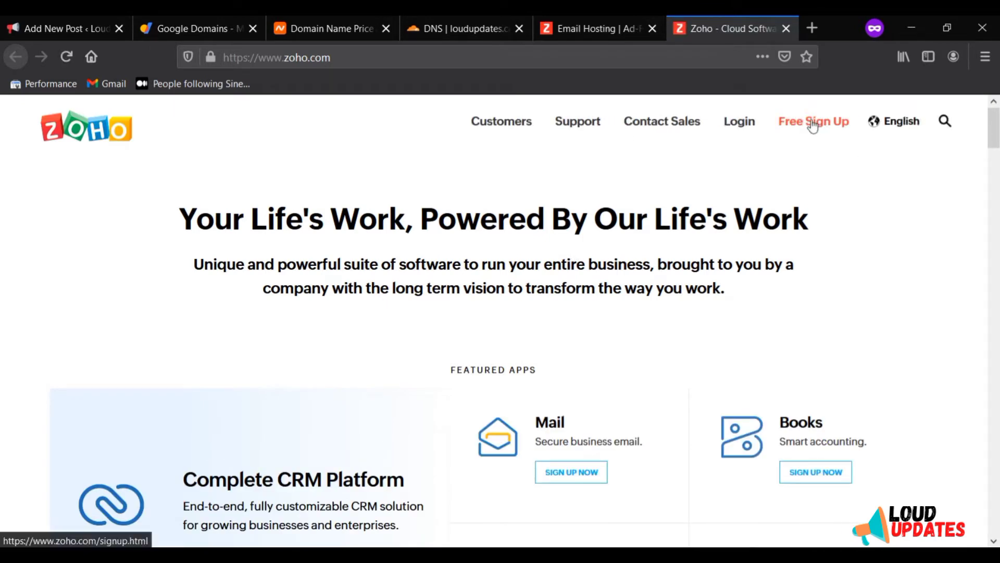
click(814, 125)
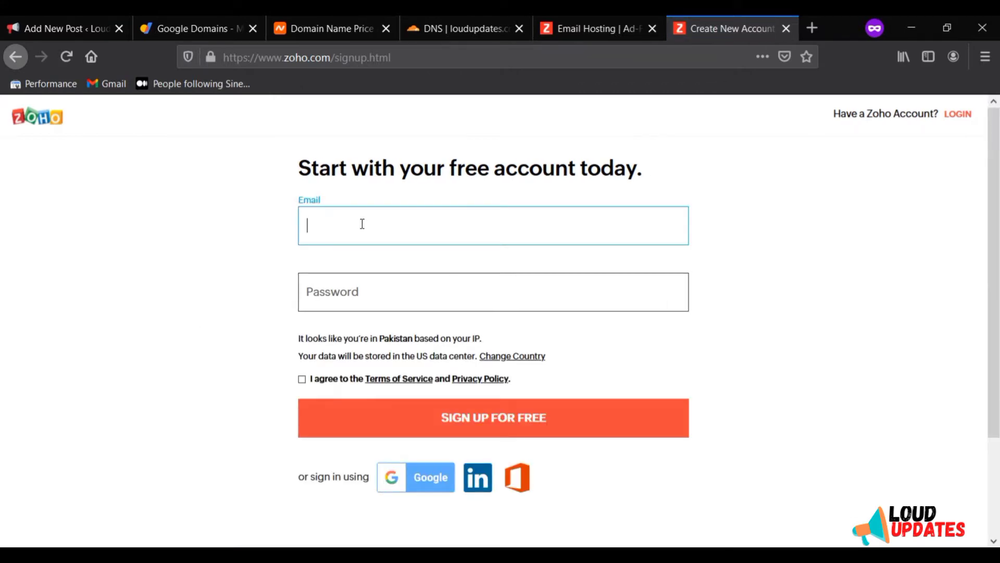
click(330, 290)
click(161, 340)
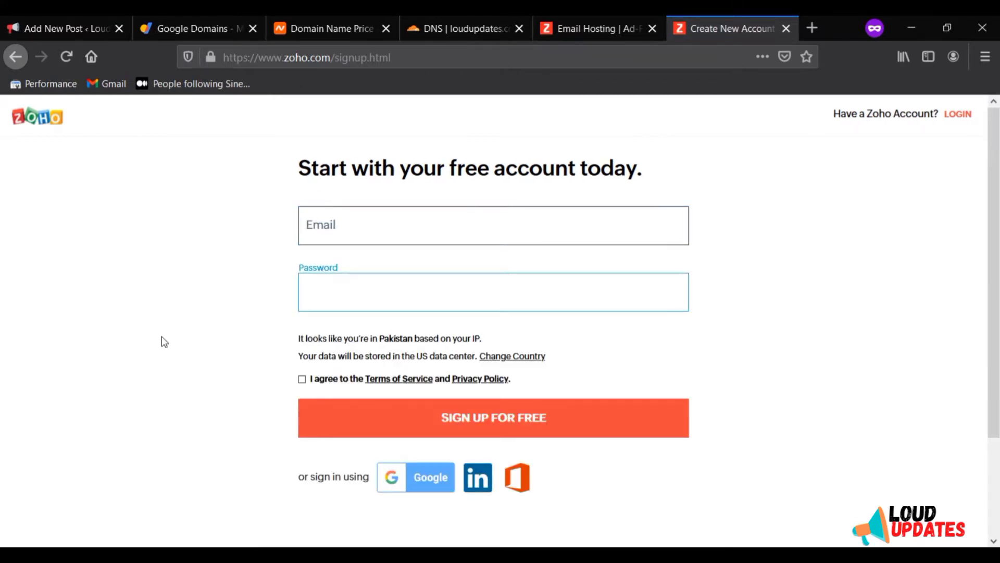
click(418, 483)
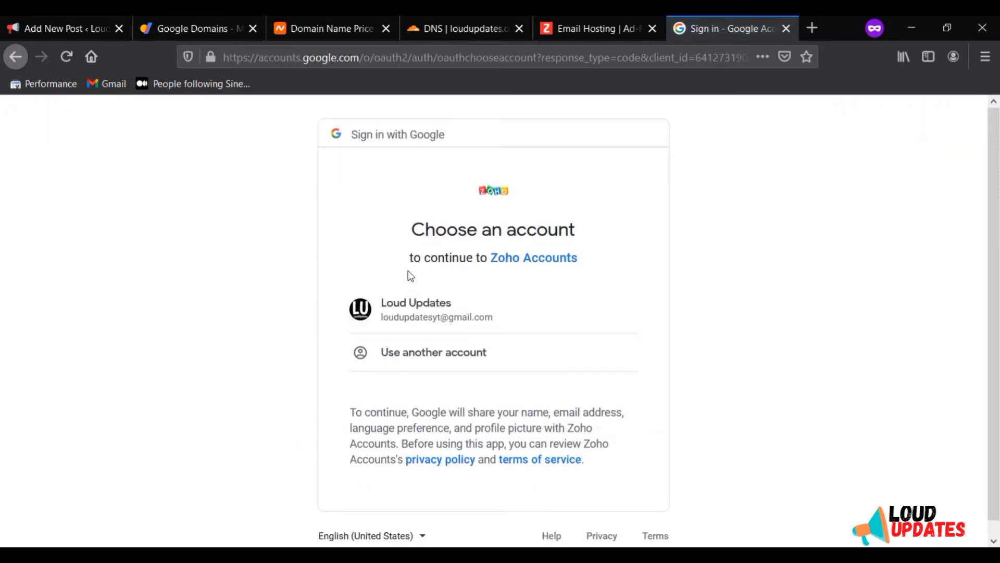
Create the Zoho account with the chosen Google account, accepting the Terms of Service and Privacy Policy.
click(418, 305)
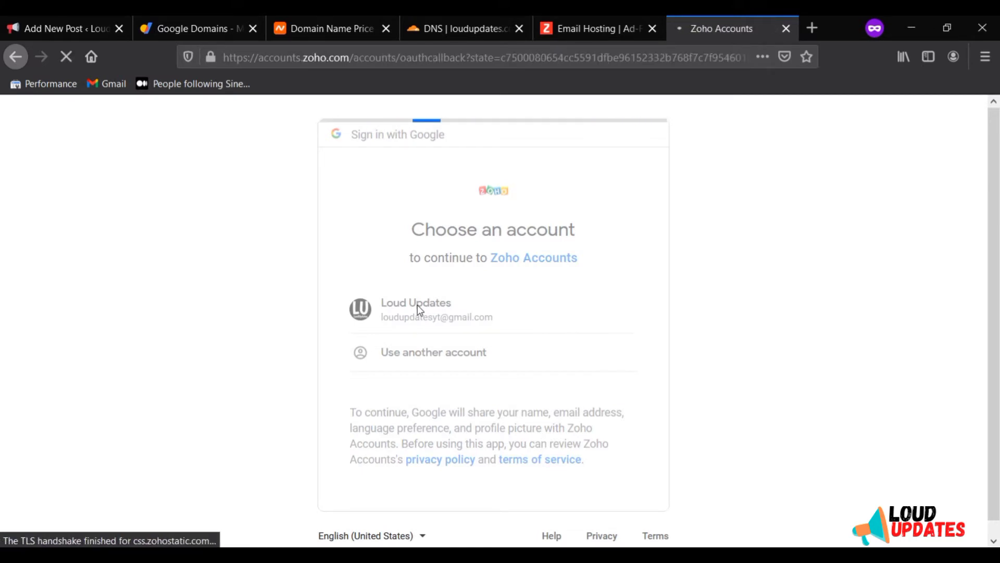
click(652, 28)
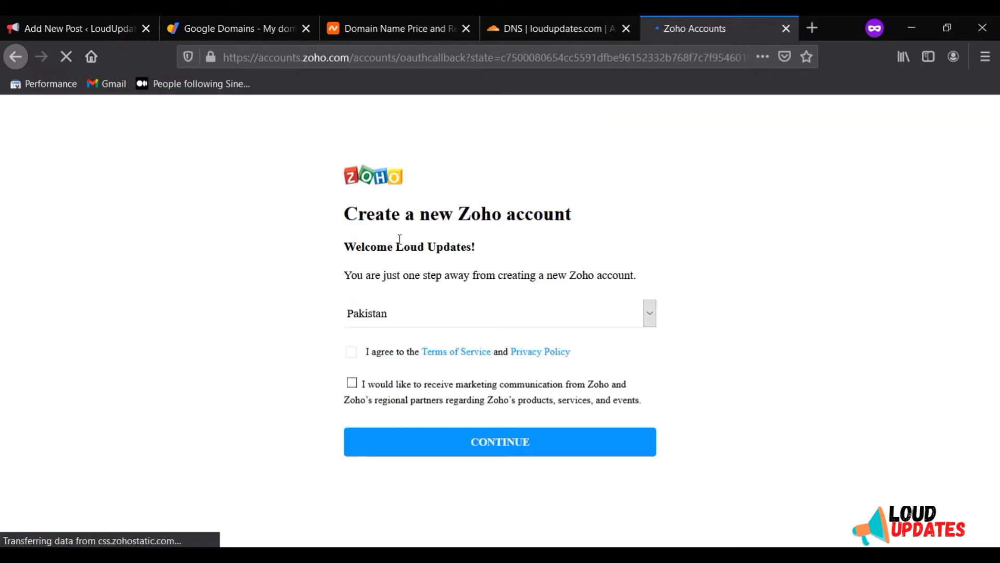
drag(355, 247, 471, 246)
click(301, 318)
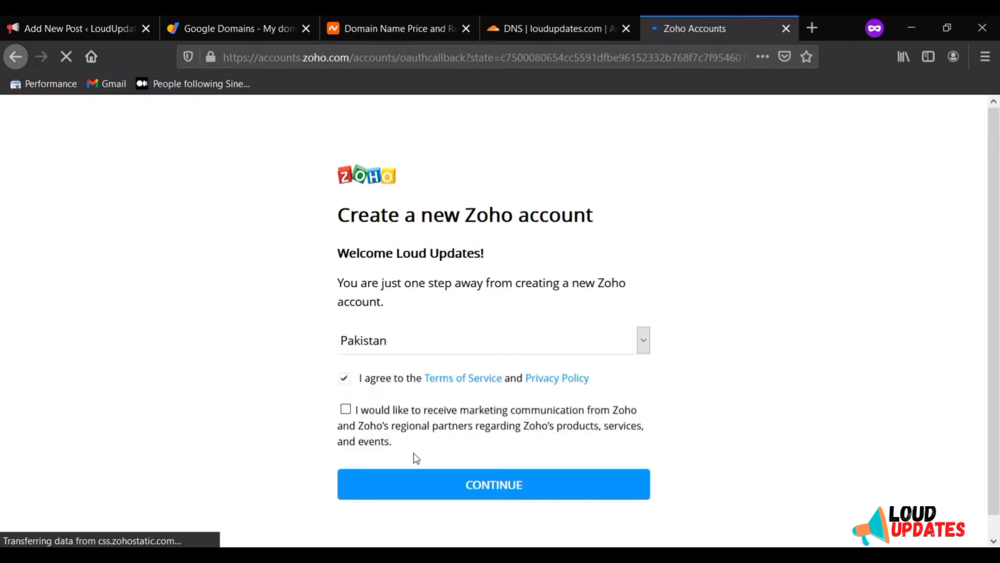
scroll(455, 506, down, 2)
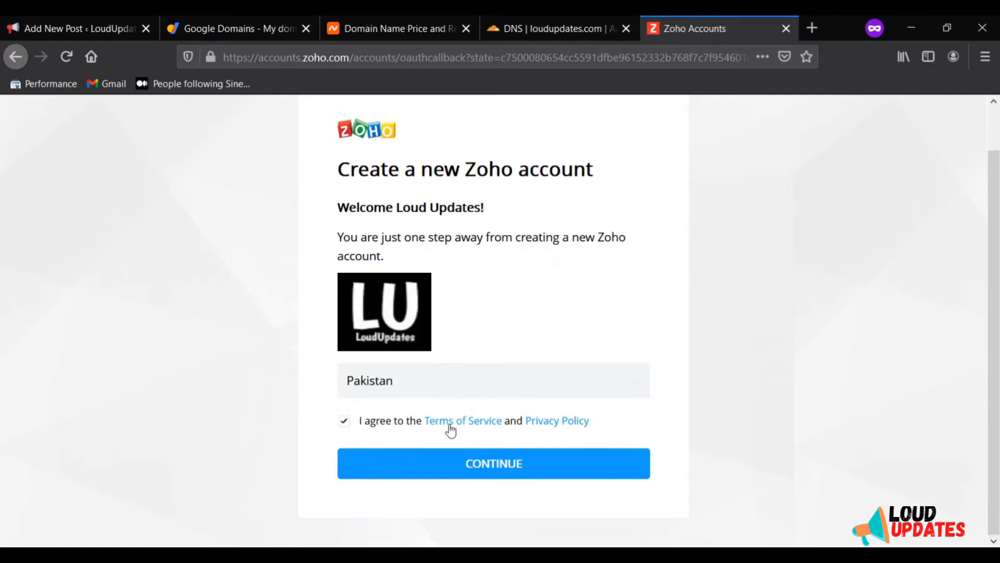
click(455, 470)
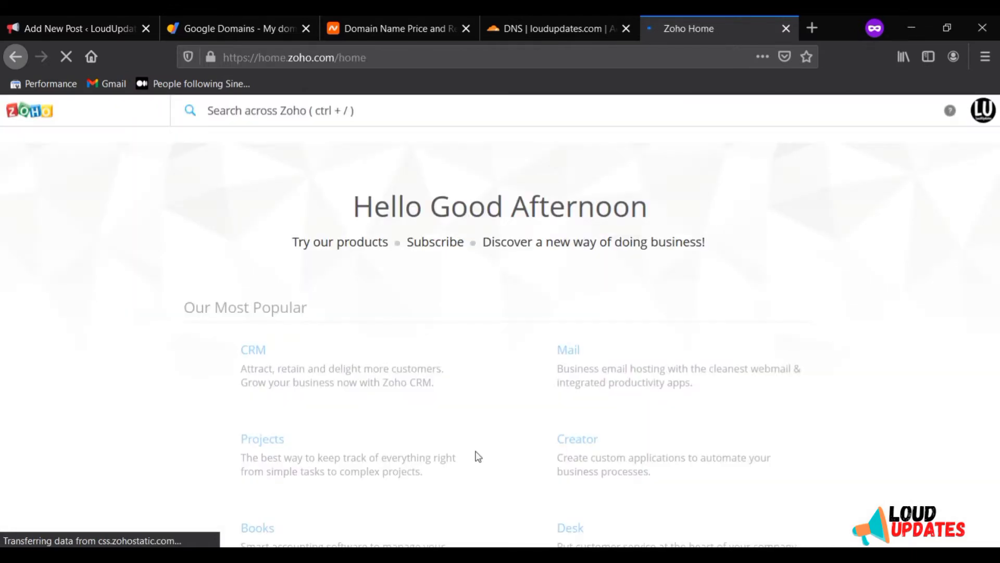
Launch Zoho Mail from Zoho Home and close the Home page.
scroll(484, 452, down, 2)
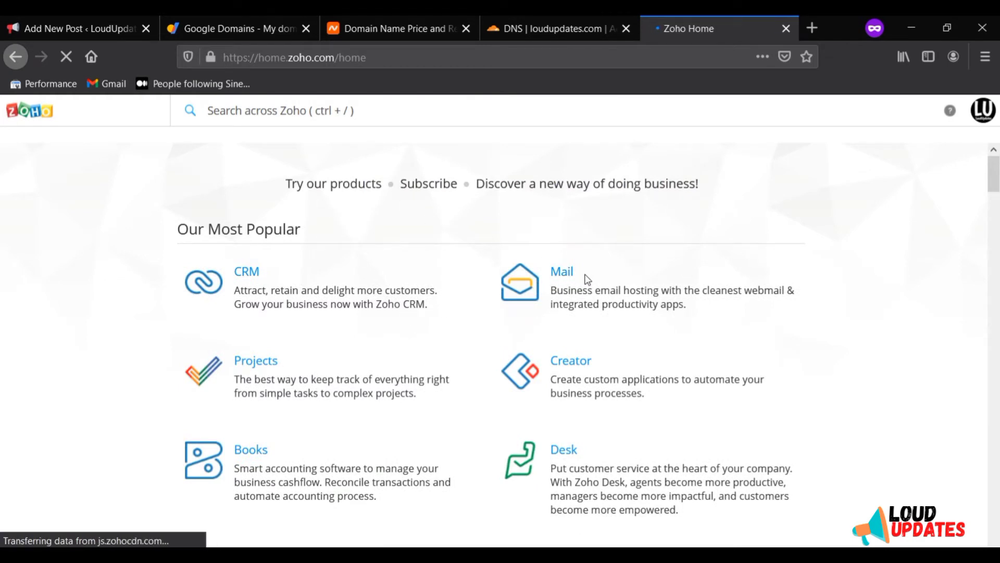
click(553, 277)
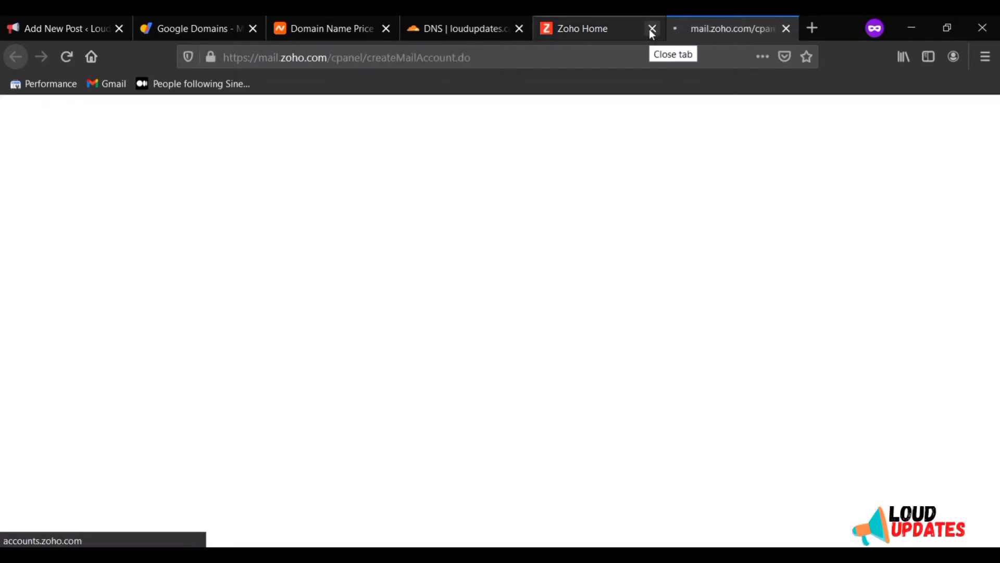
click(652, 28)
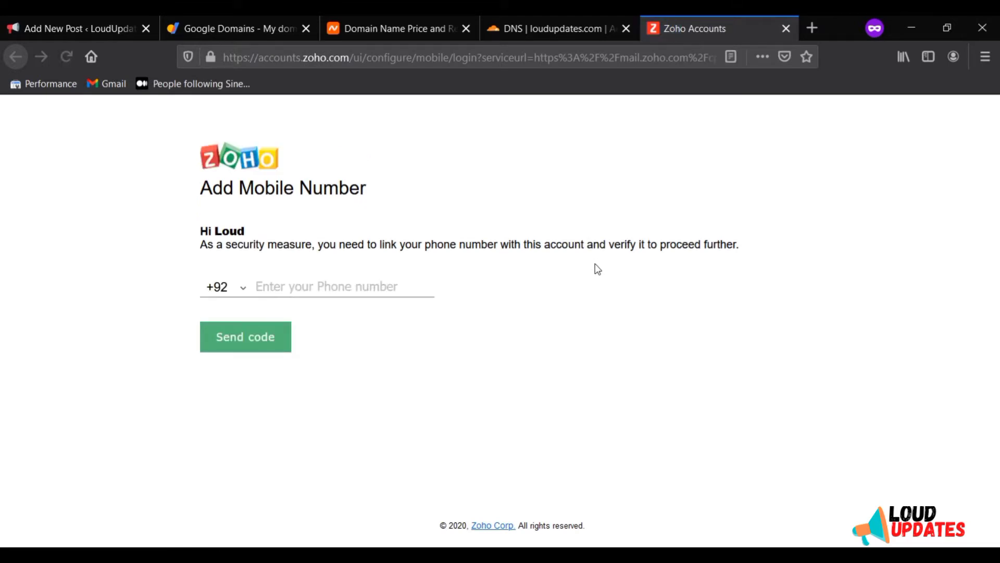
Enter the mobile number and request an SMS verification code.
drag(206, 189, 342, 206)
click(156, 287)
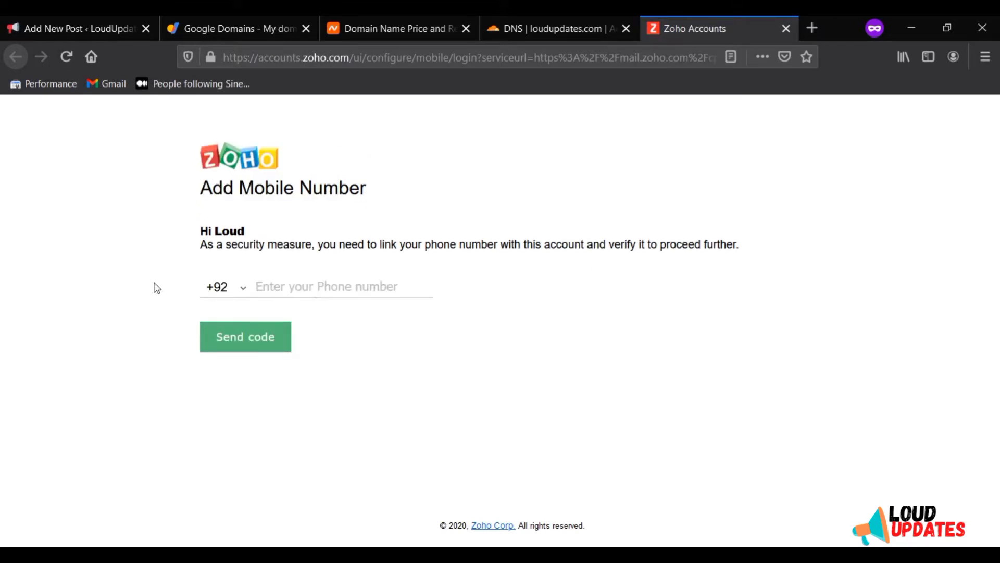
click(292, 287)
text(*******)
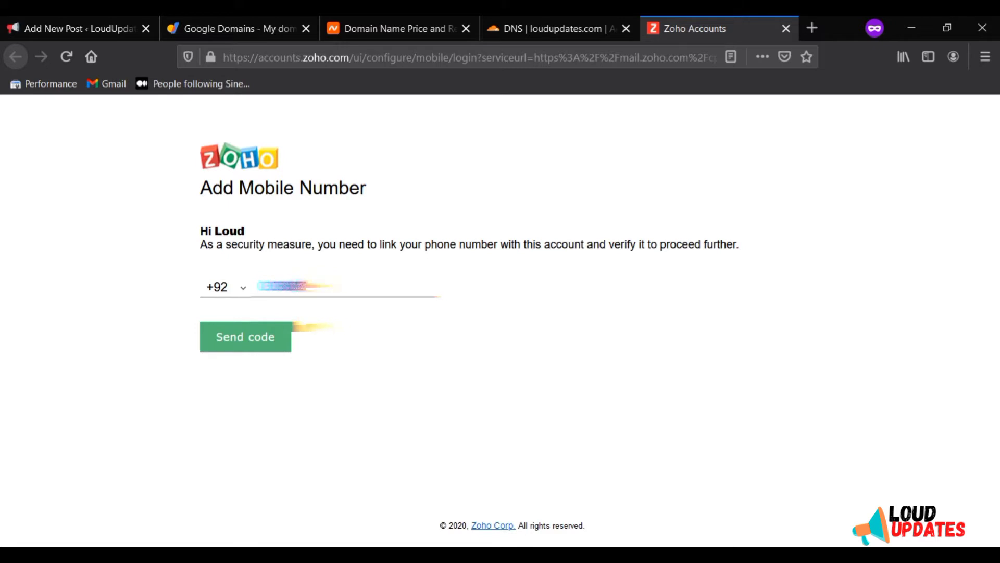
click(225, 345)
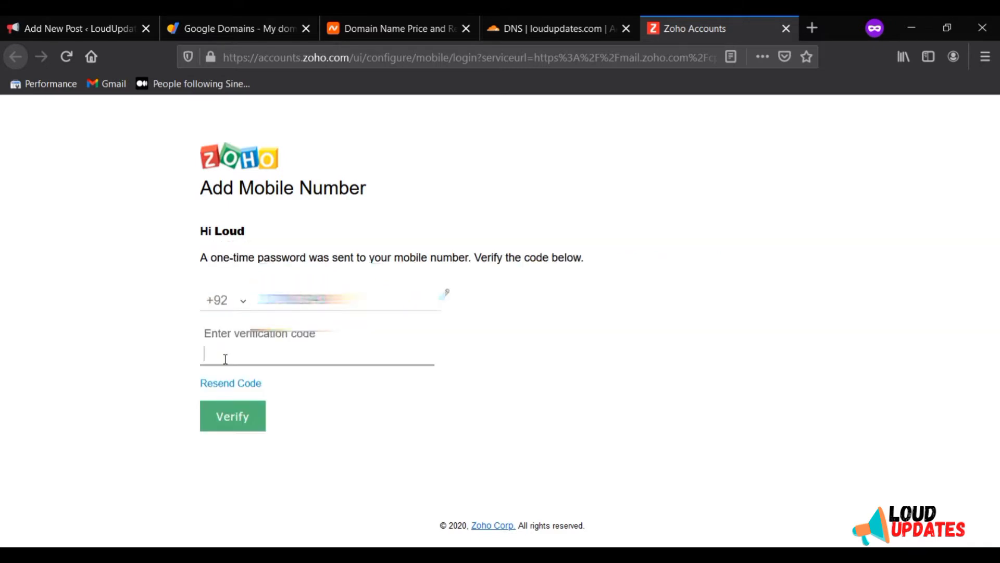
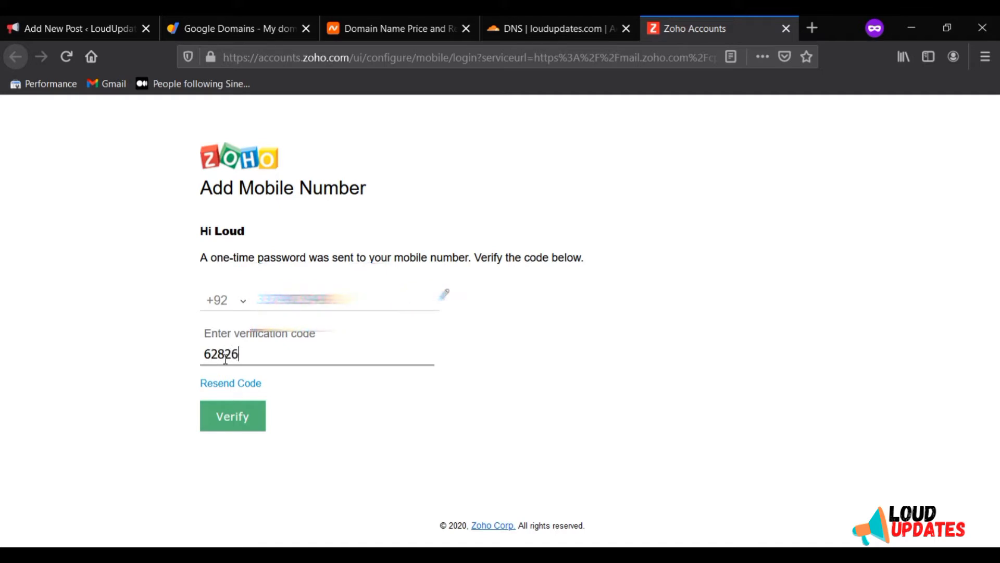
Verify the number with the received code and continue to Zoho Mail account setup.
click(229, 431)
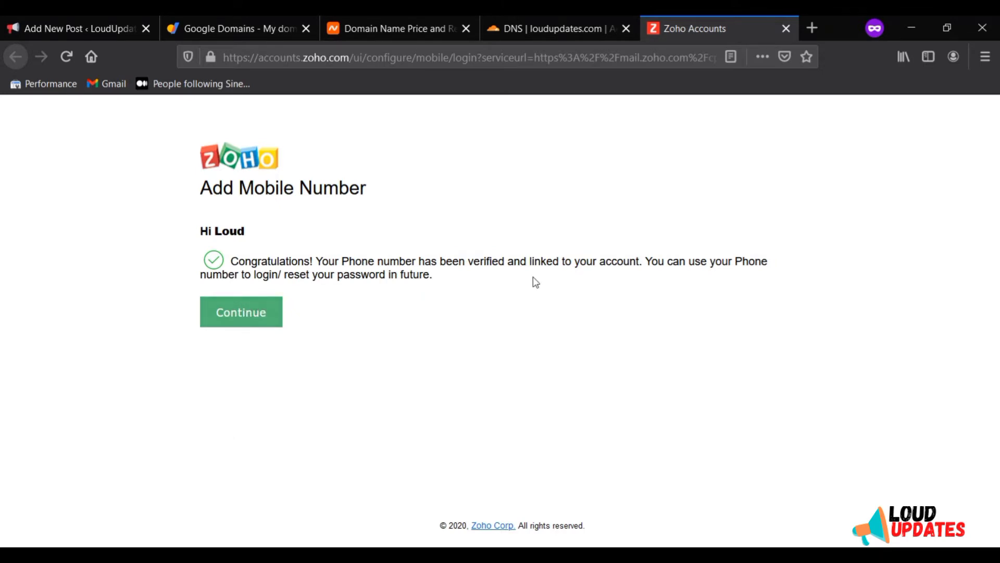
click(242, 312)
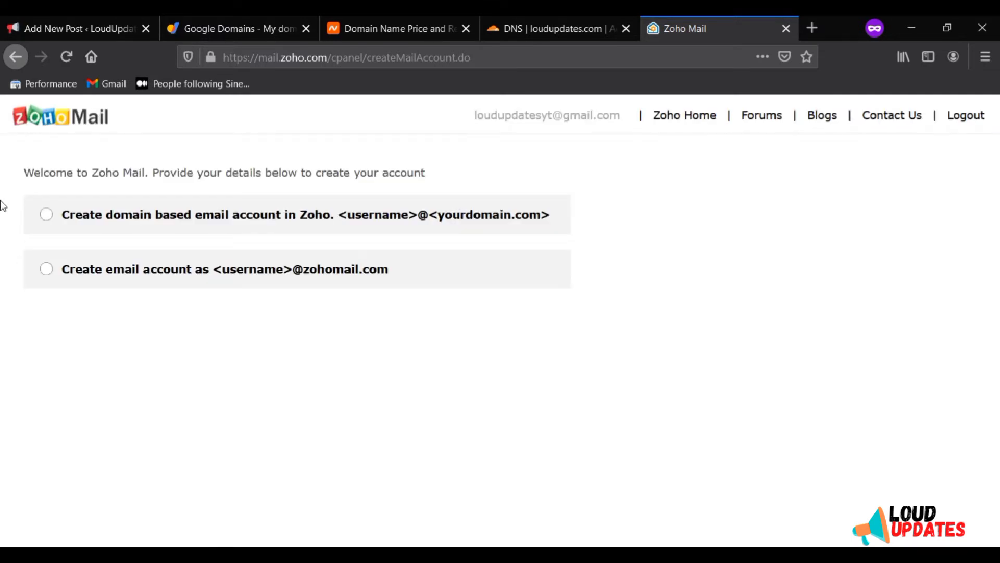
Pick 'Create domain based email account' over the zohomail.com option and proceed.
drag(28, 172, 234, 173)
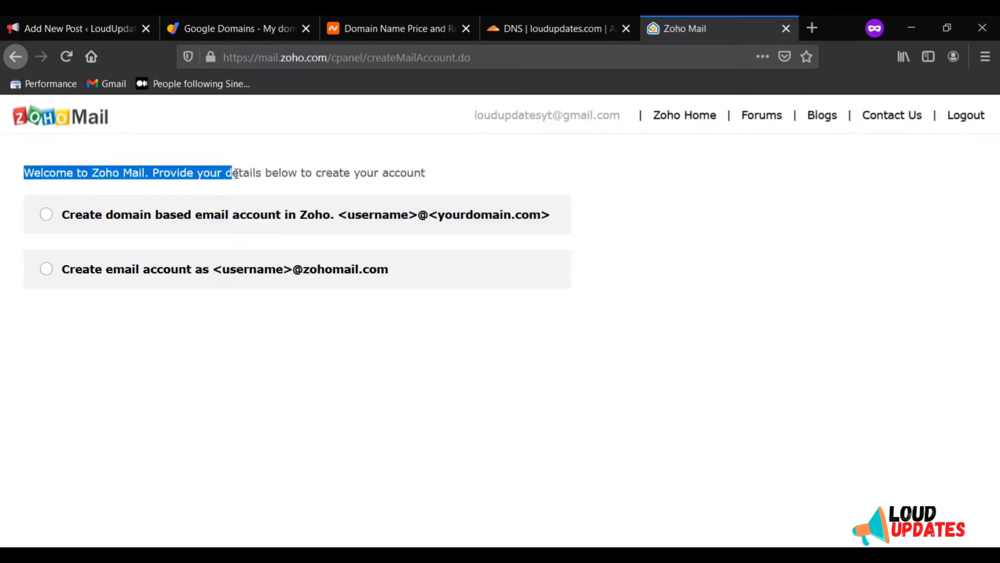
click(352, 174)
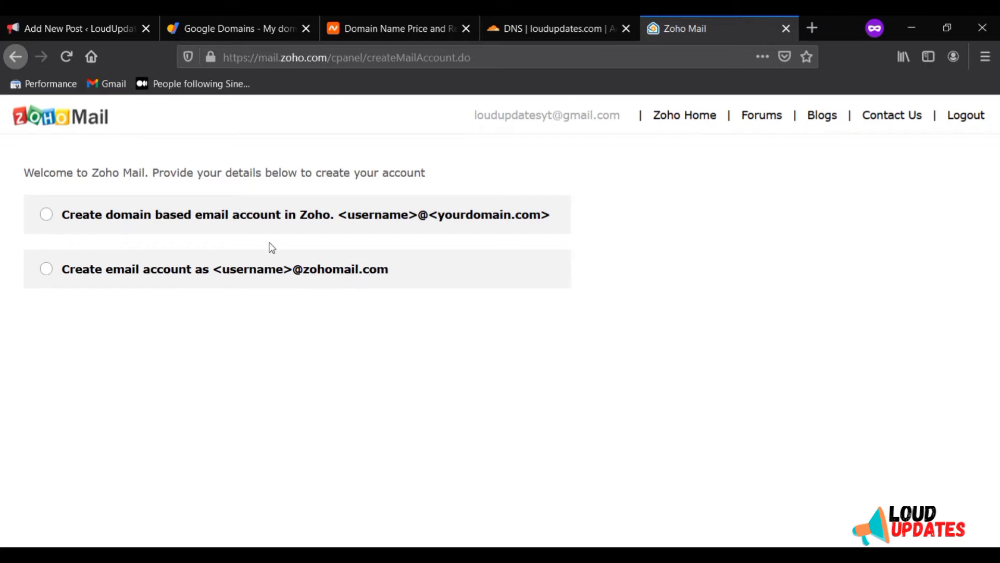
click(44, 215)
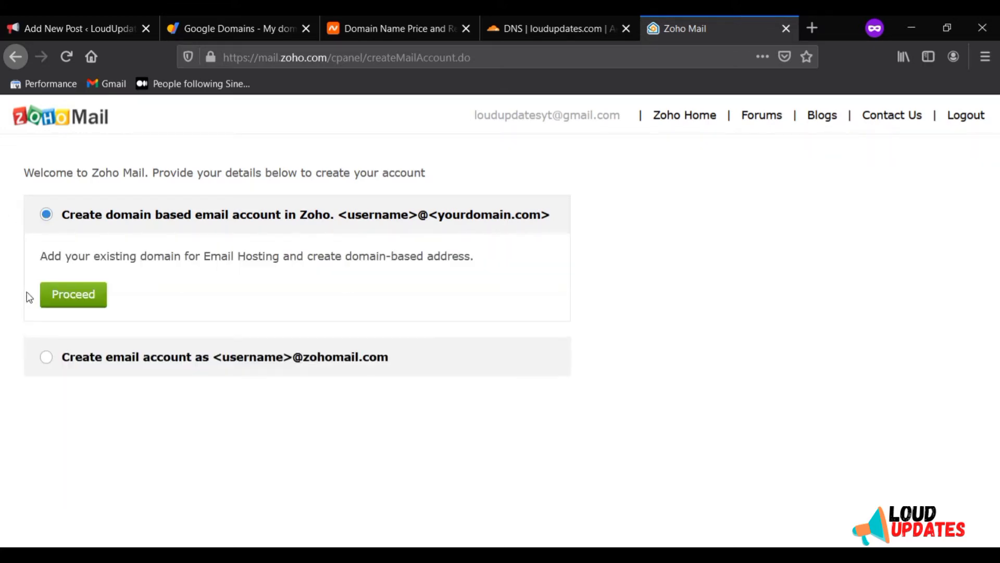
click(44, 359)
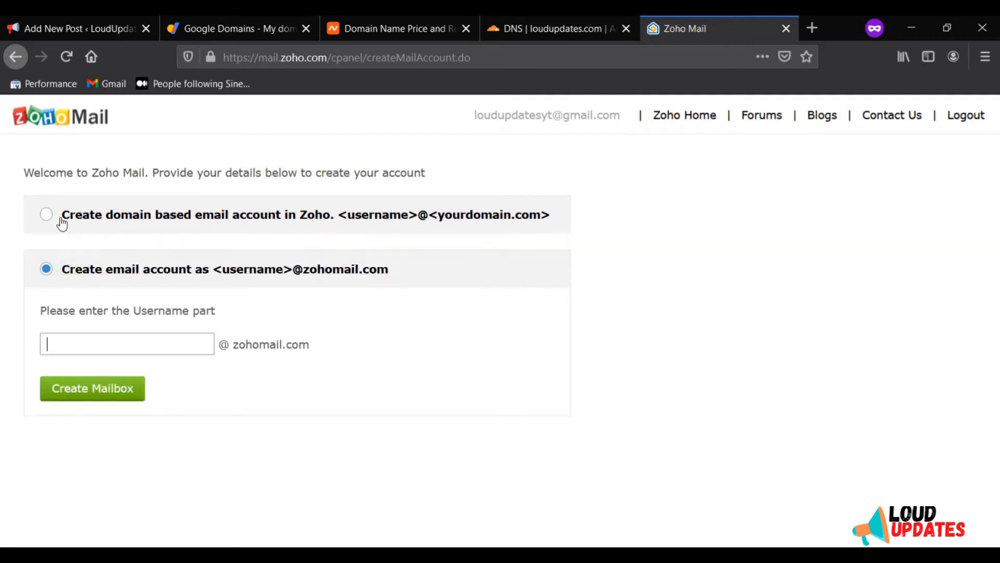
click(45, 216)
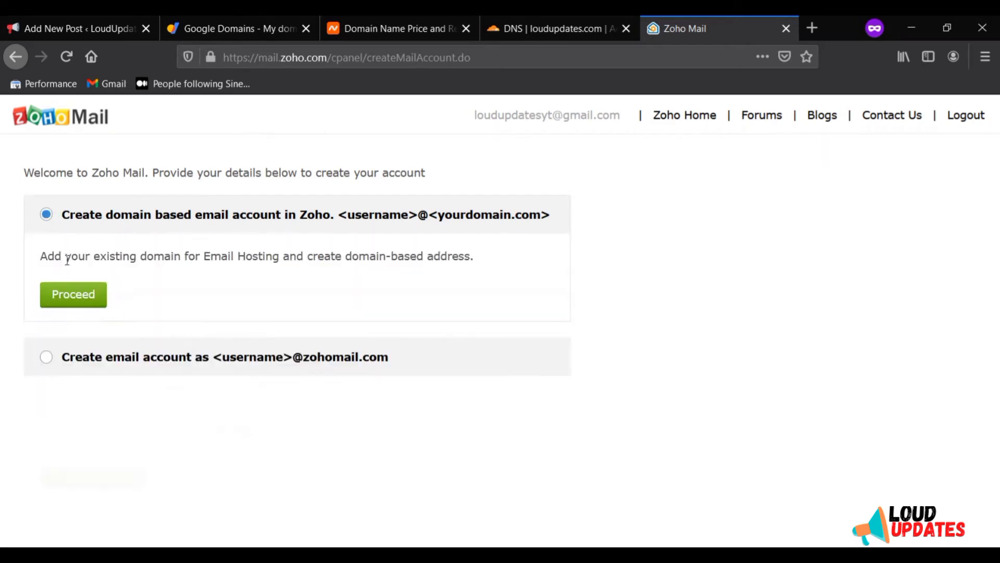
click(84, 300)
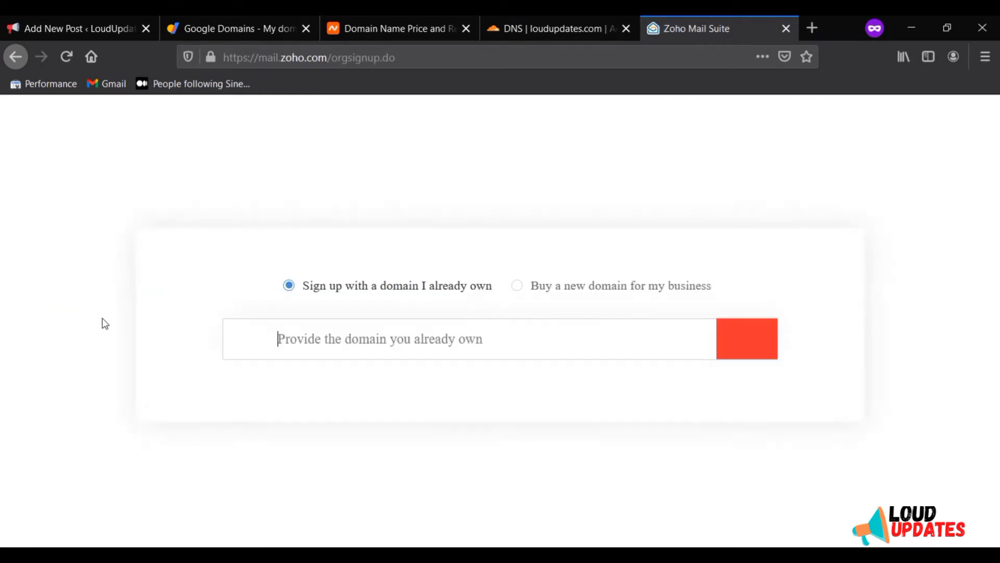
Enter loudupdates.com as the owned domain and add it.
click(405, 336)
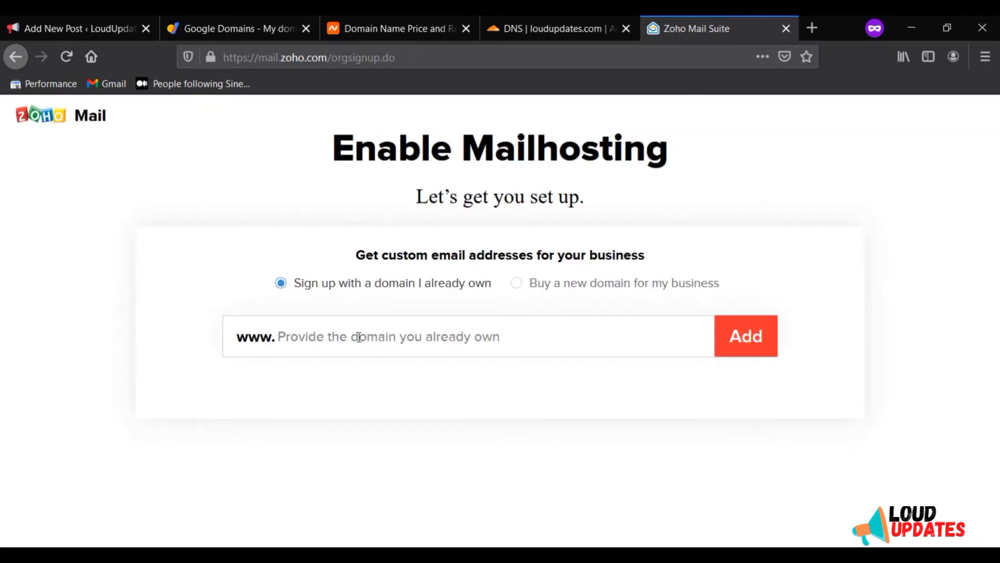
text(lou)
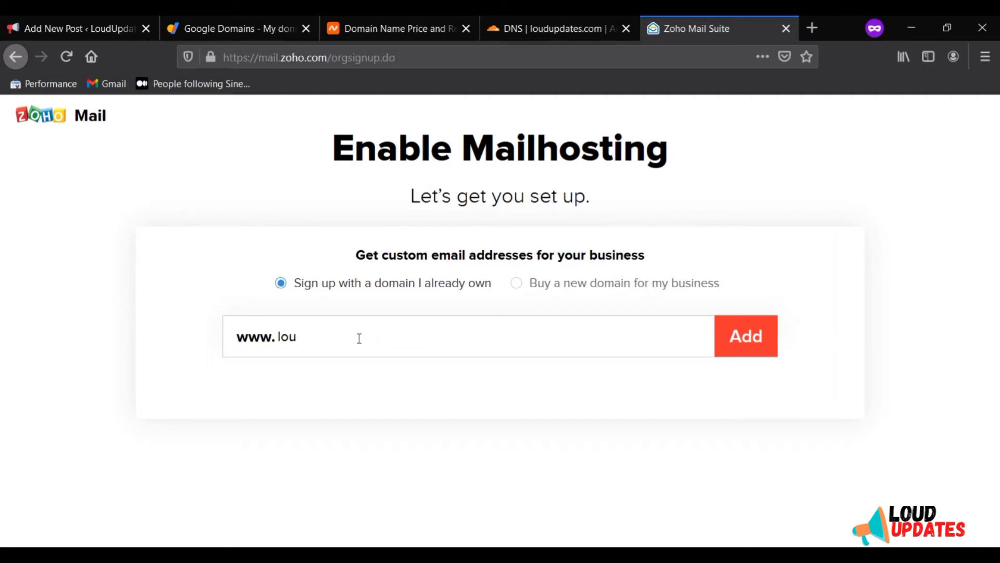
text(dupdates.com)
click(734, 348)
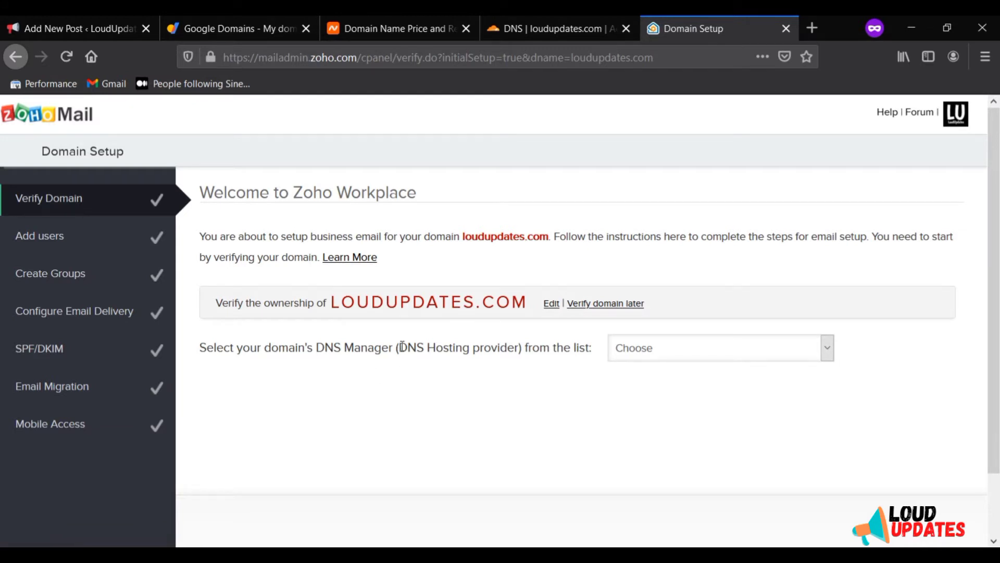
Set the DNS manager for loudupdates.com to 'Others..'.
click(800, 354)
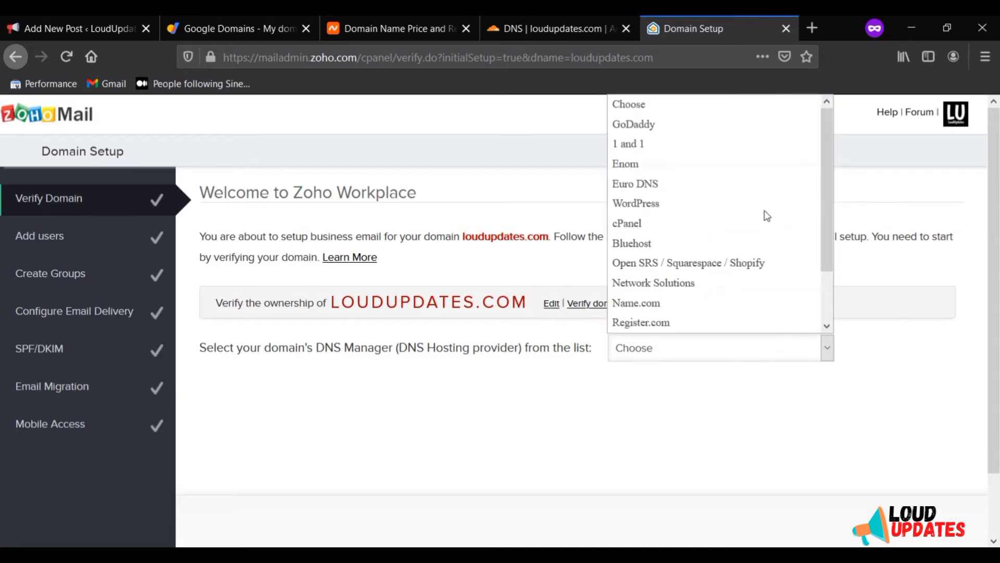
click(208, 371)
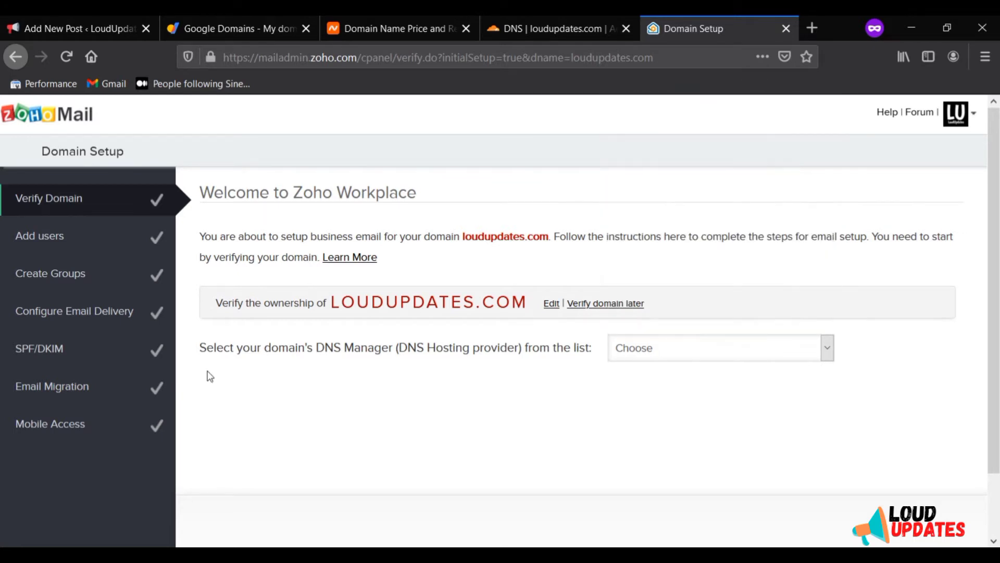
drag(213, 359, 405, 352)
click(561, 402)
click(652, 352)
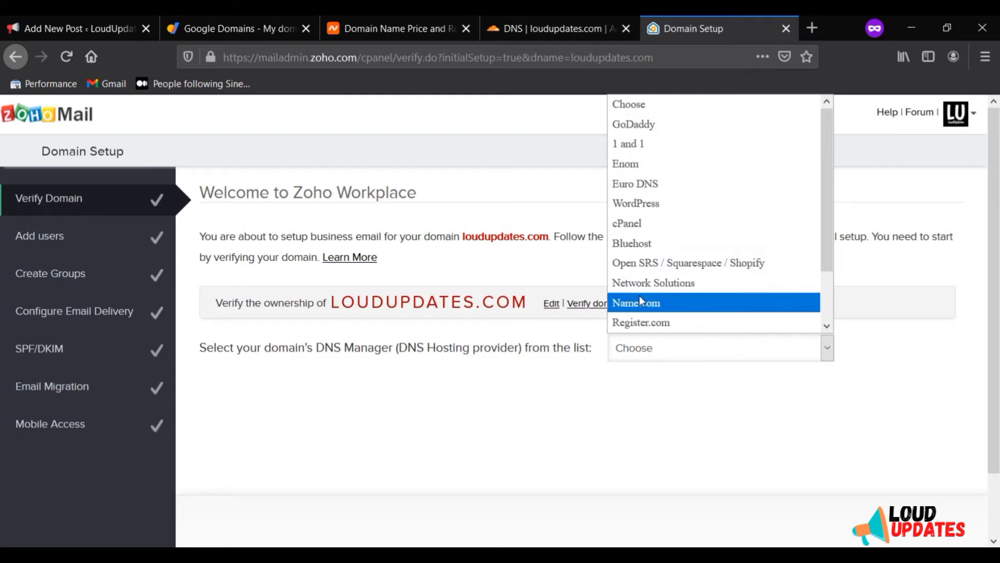
scroll(672, 287, down, 1)
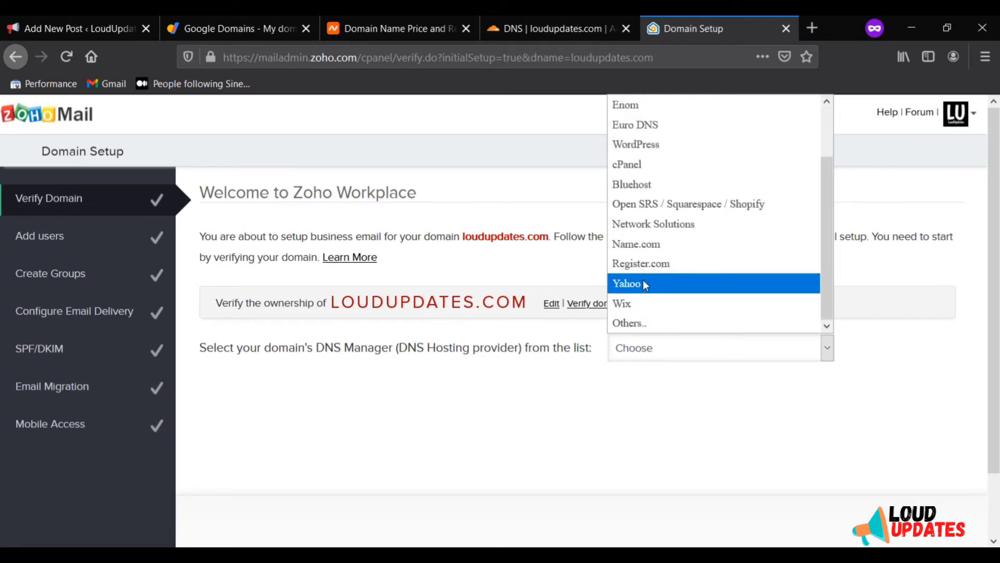
click(646, 324)
click(646, 358)
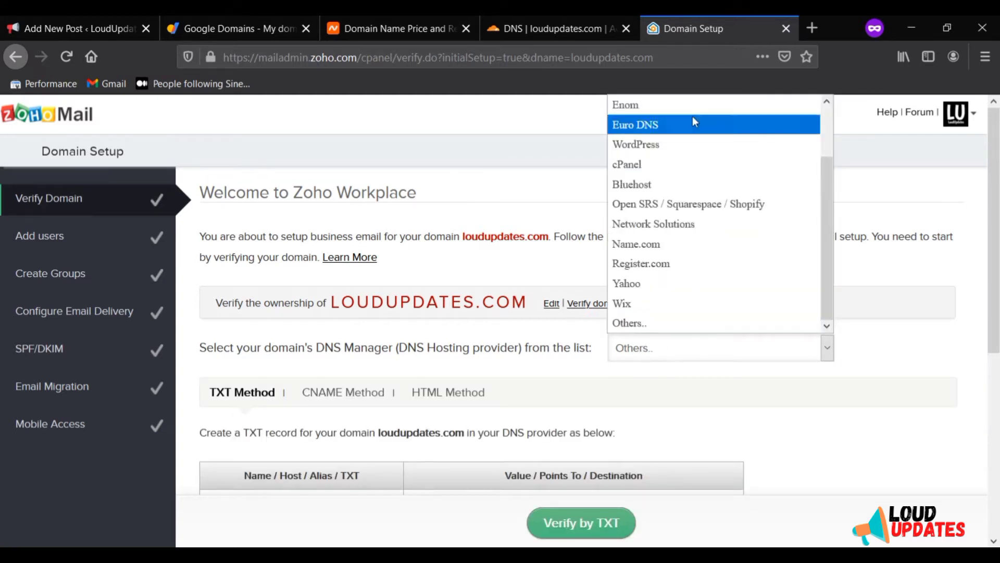
scroll(693, 136, up, 1)
scroll(677, 219, down, 1)
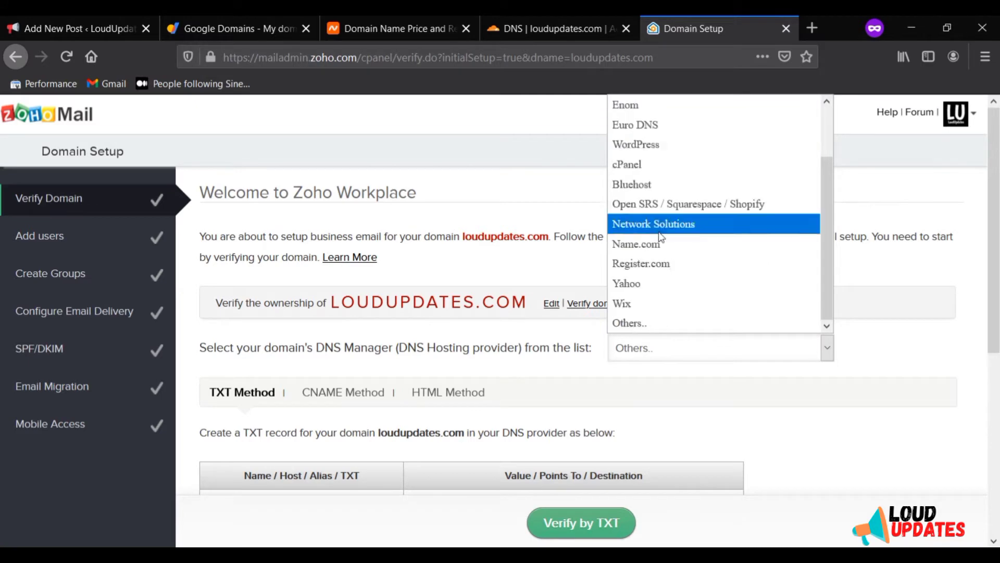
click(625, 324)
Copy the TXT verification value shown in the record table.
scroll(584, 306, down, 3)
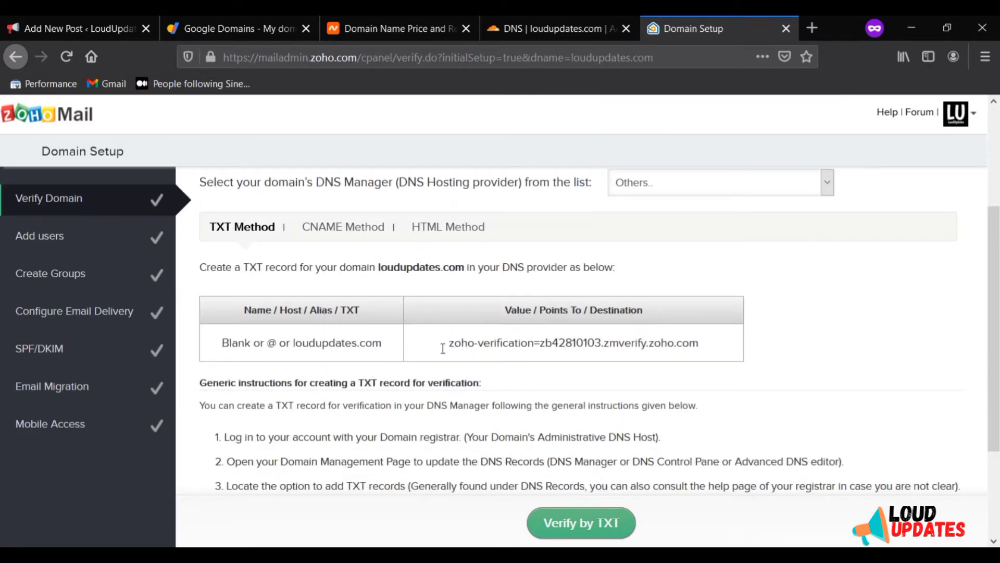
drag(450, 346, 706, 343)
right_click(631, 346)
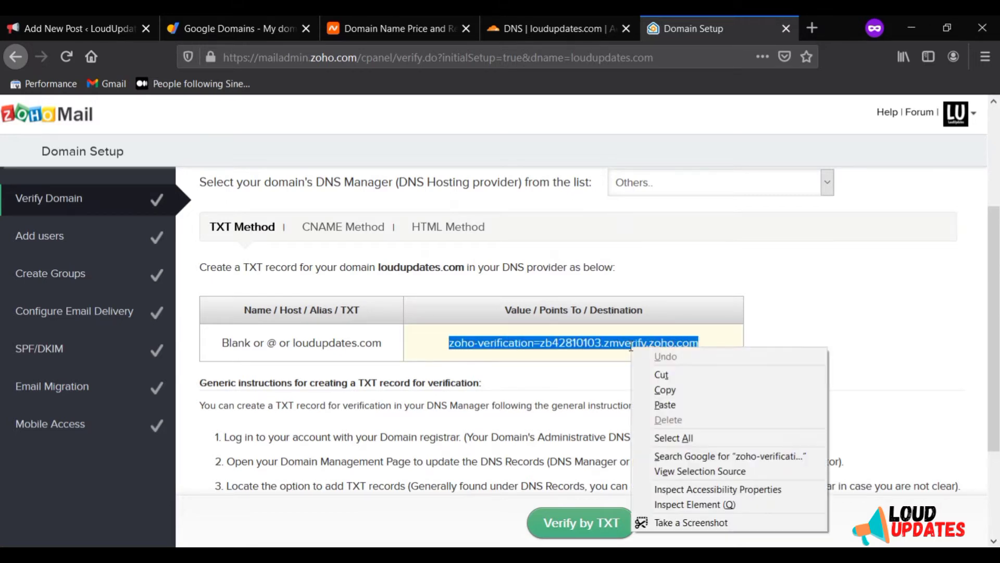
click(661, 390)
triple_click(269, 344)
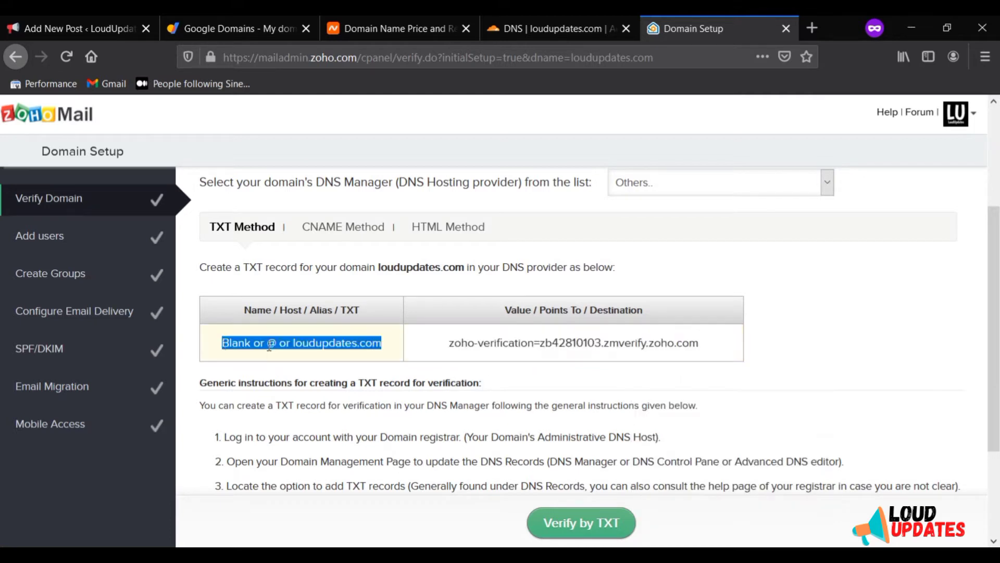
click(314, 351)
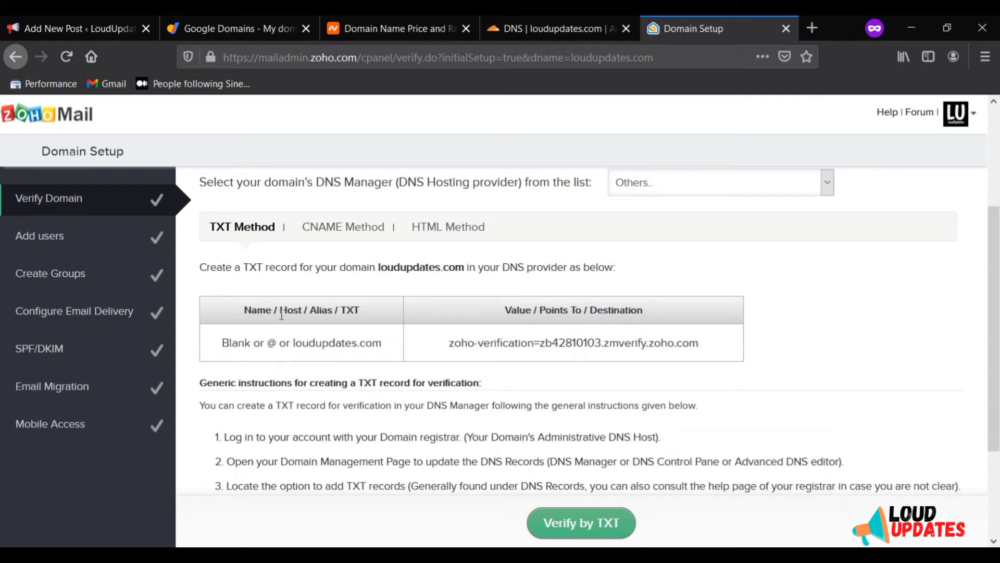
drag(266, 311, 317, 312)
click(350, 309)
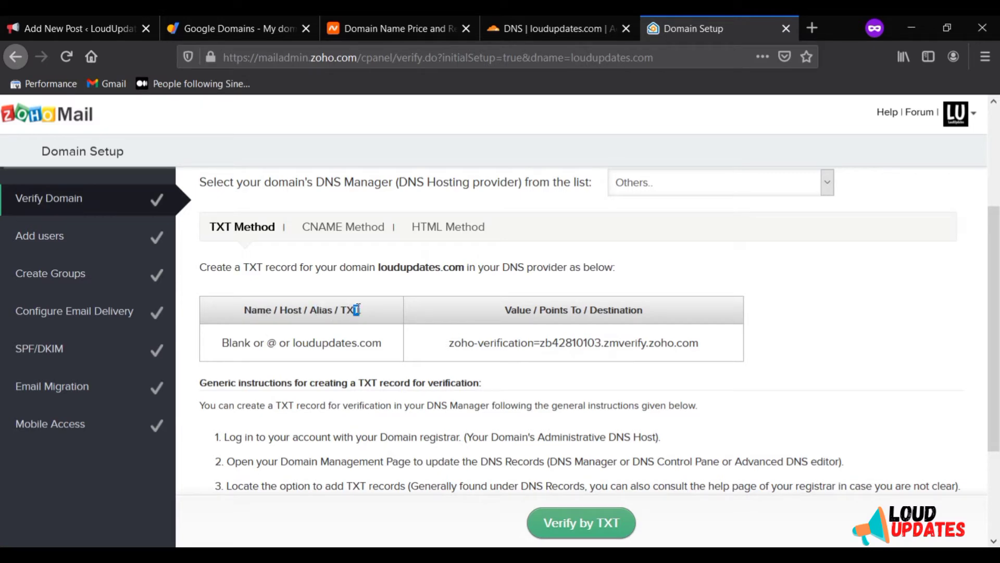
Copy the Zoho TXT verification value again and bring Cloudflare's DNS page forward.
click(546, 16)
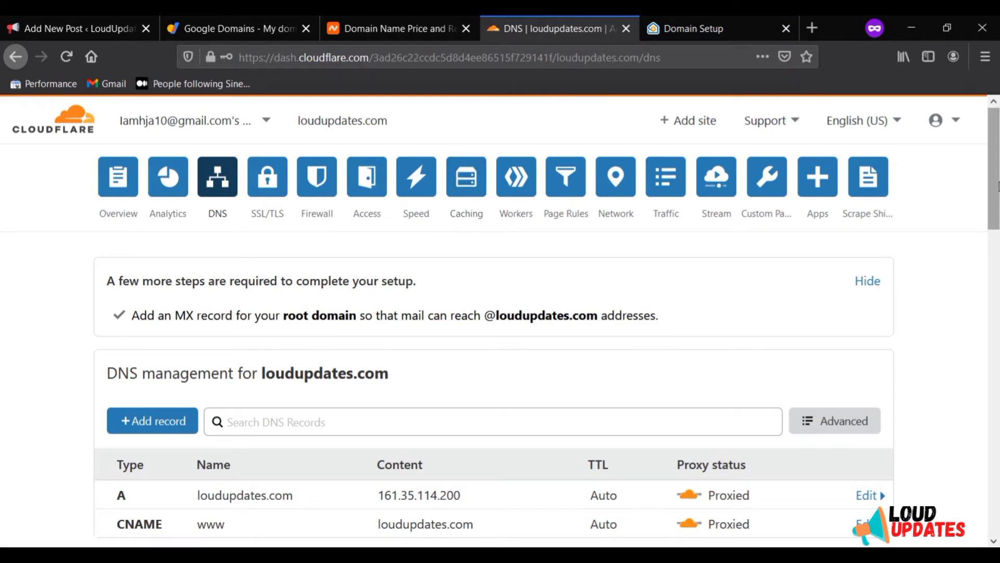
mouse_move(998, 186)
mouse_down()
mouse_move(999, 220)
mouse_move(998, 205)
mouse_up()
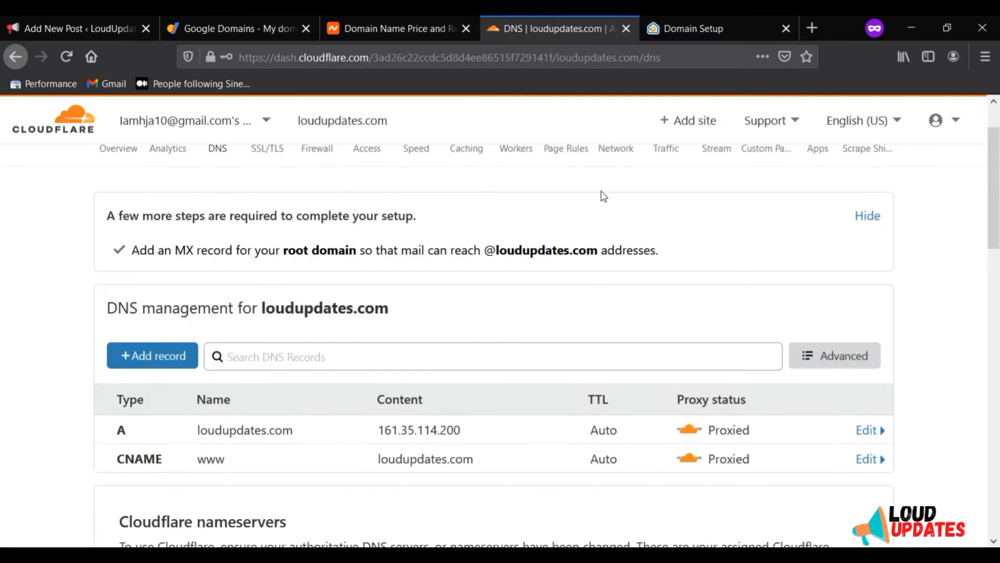
click(672, 23)
drag(453, 342, 696, 323)
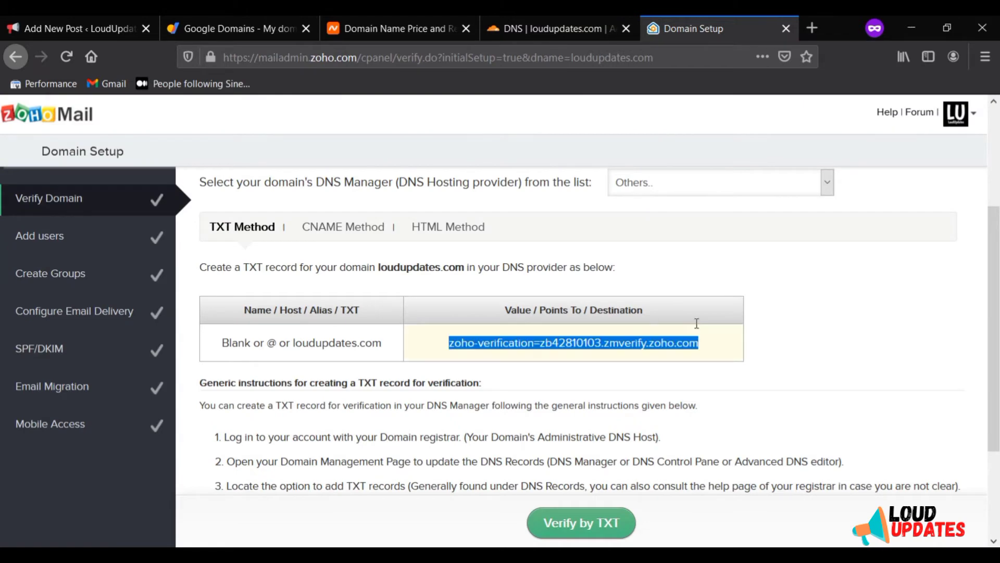
right_click(681, 353)
click(708, 384)
click(618, 17)
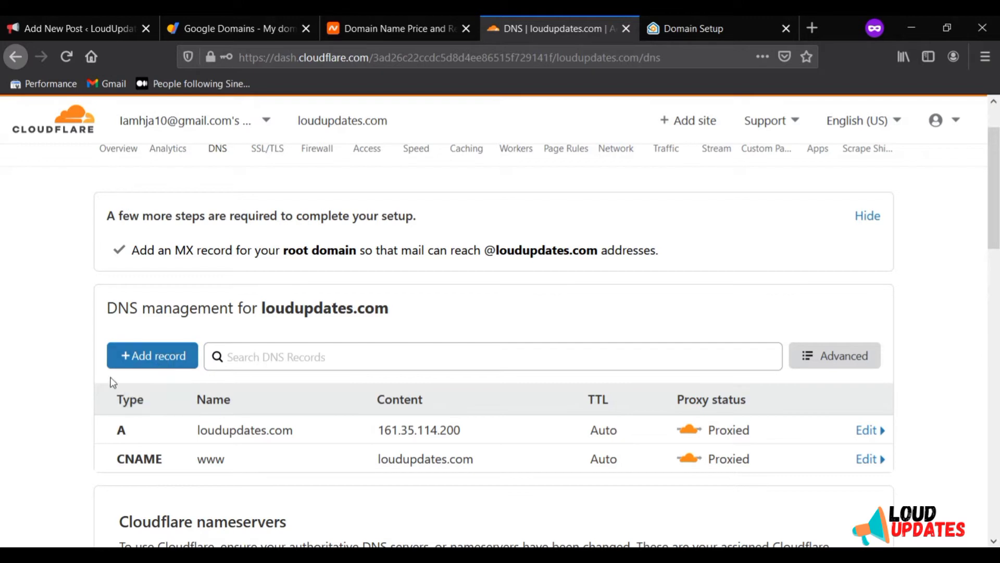
Start a new Cloudflare DNS record of type TXT.
click(134, 361)
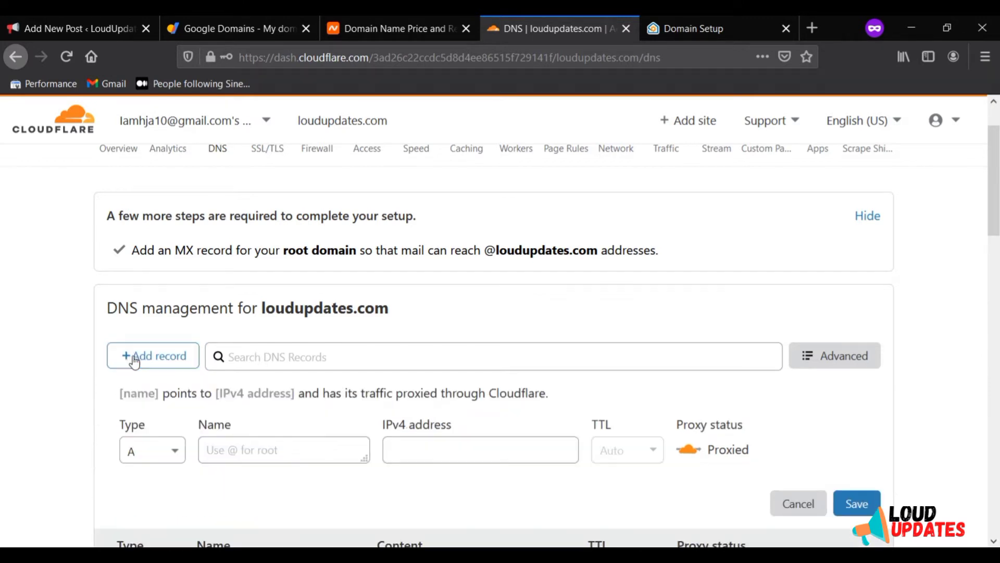
scroll(151, 370, down, 3)
click(154, 371)
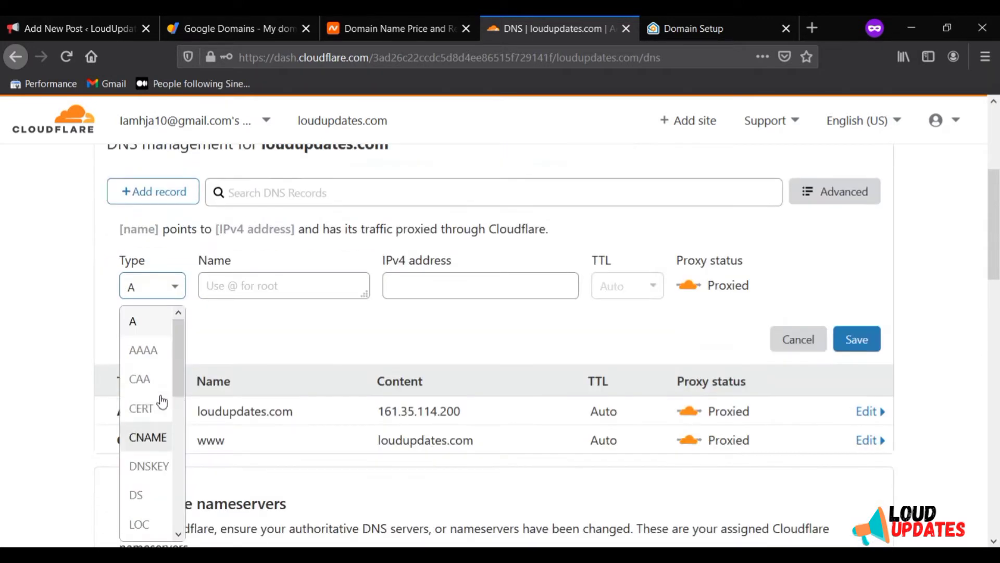
scroll(146, 399, down, 4)
scroll(146, 469, down, 1)
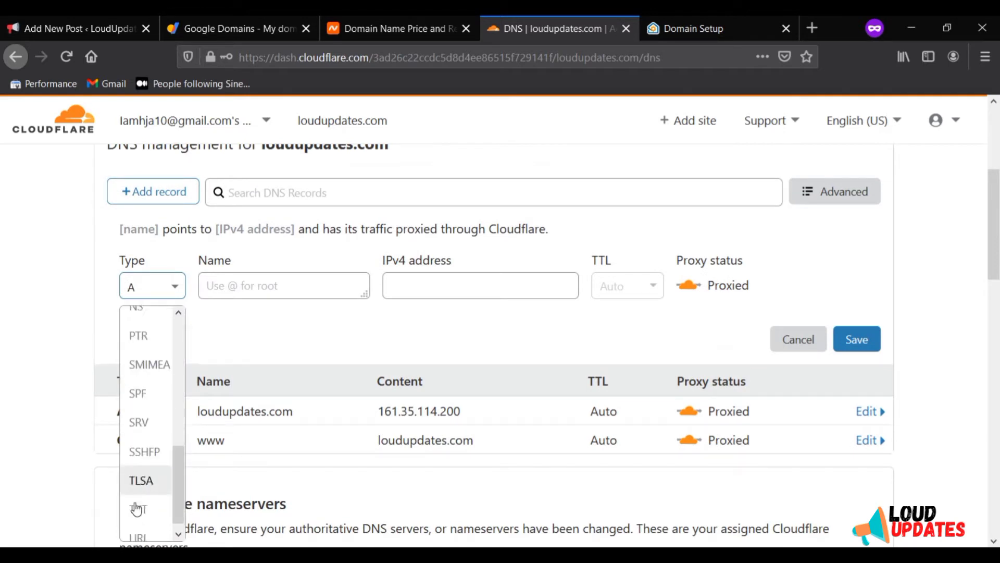
click(139, 509)
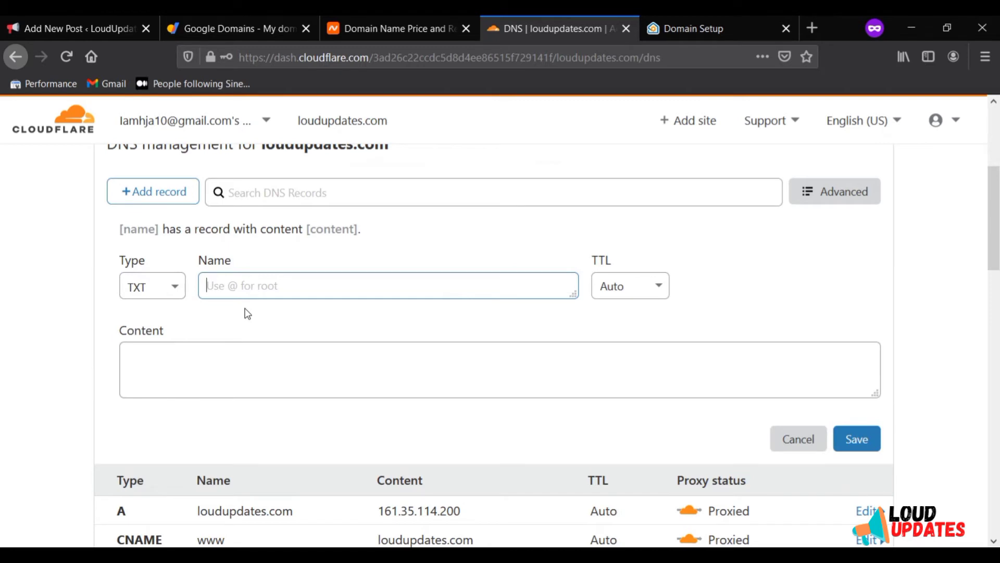
Give the TXT record name @ and the pasted zoho-verification value, then save it.
text(@)
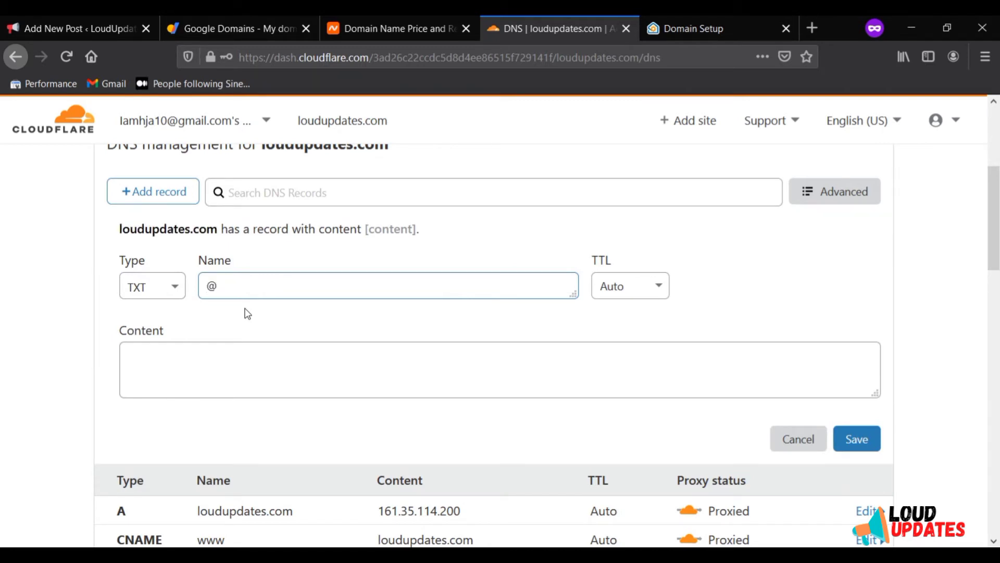
click(225, 363)
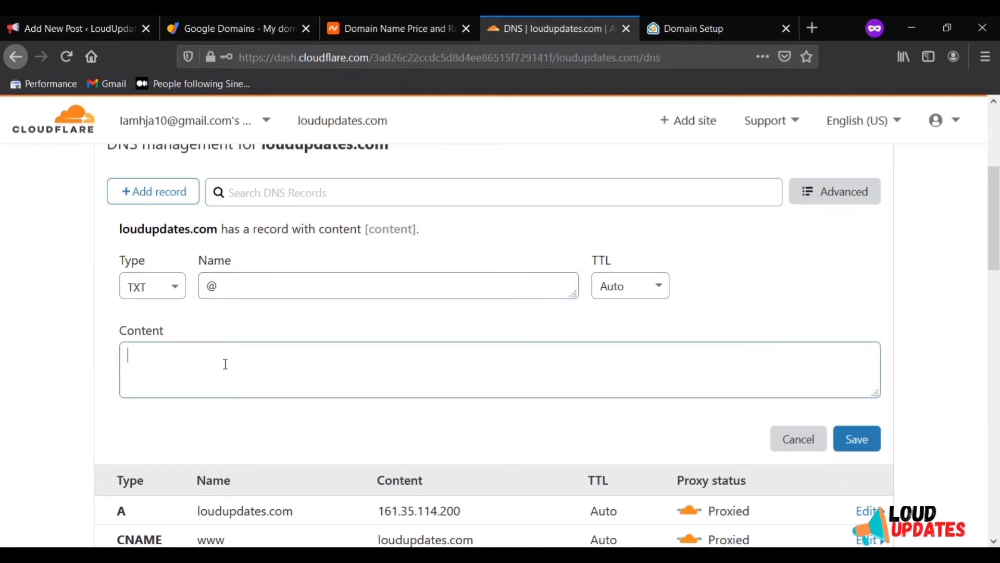
key(ctrl+v)
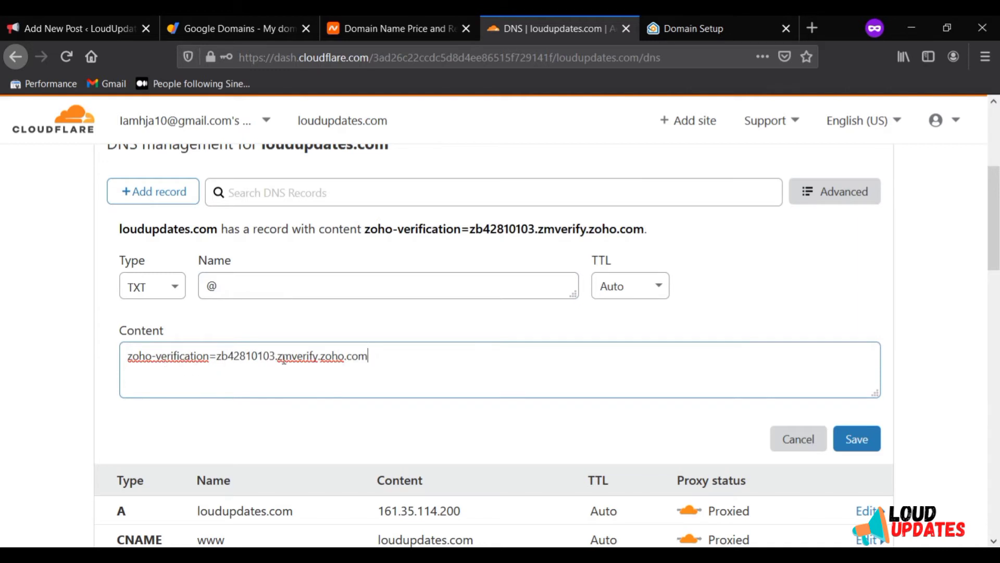
drag(277, 234, 289, 233)
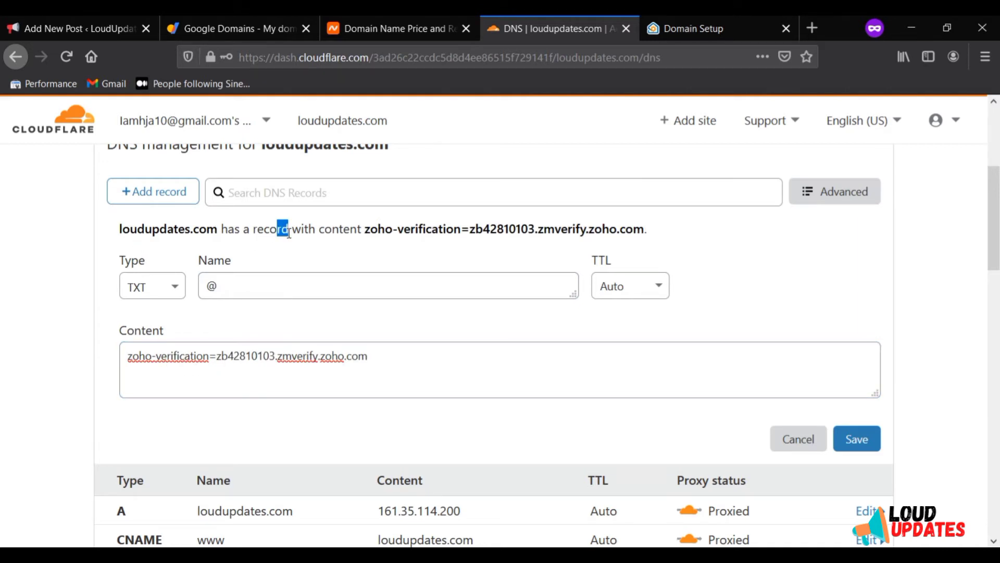
drag(357, 234, 361, 235)
drag(620, 234, 432, 231)
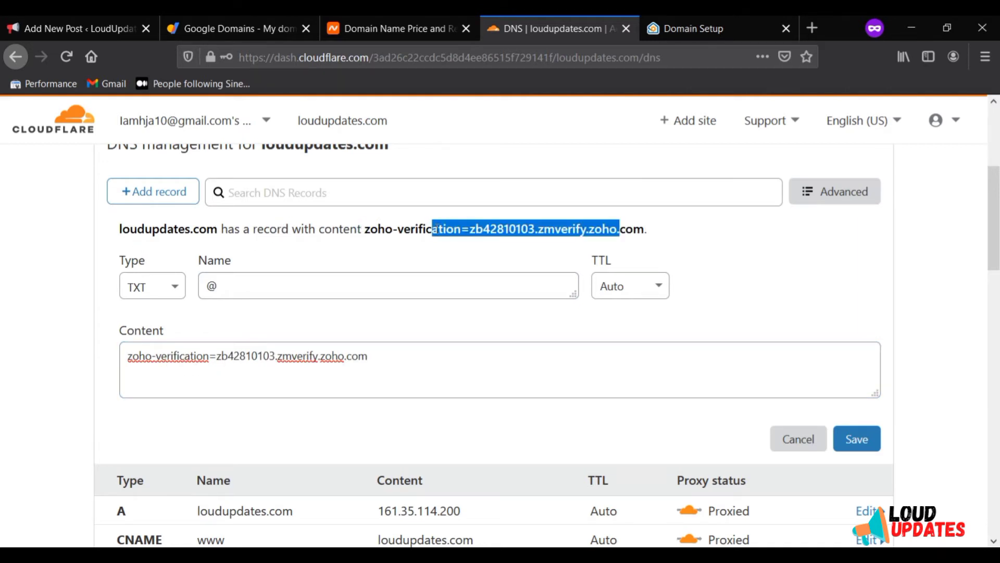
click(435, 231)
click(859, 448)
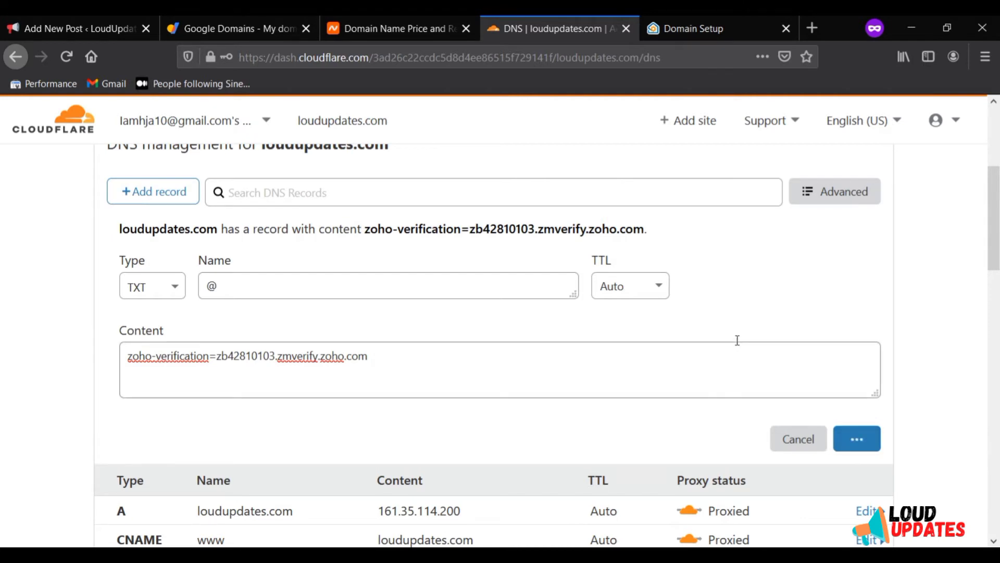
scroll(115, 432, up, 3)
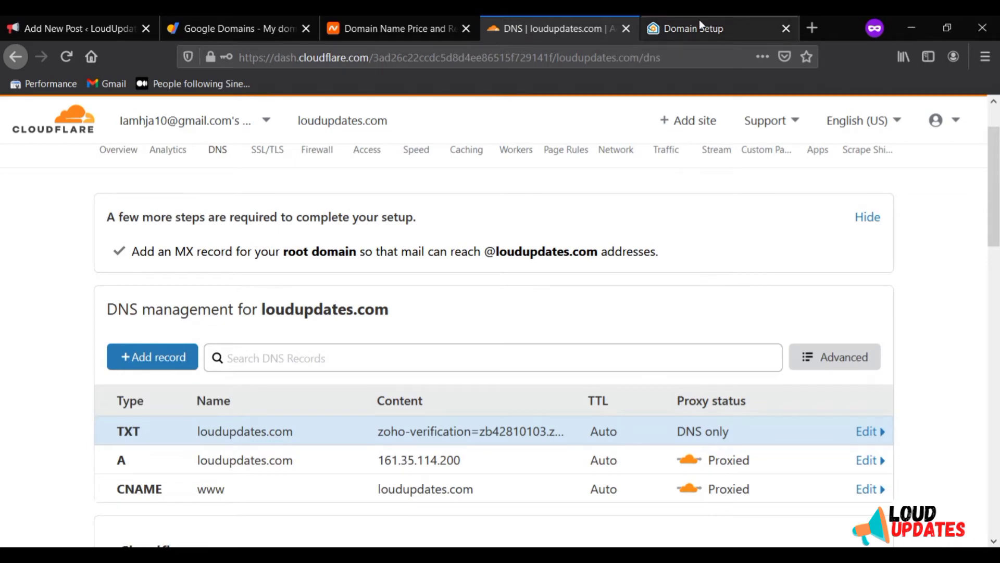
click(698, 27)
Verify loudupdates.com by TXT record and confirm it shows as verified.
click(565, 528)
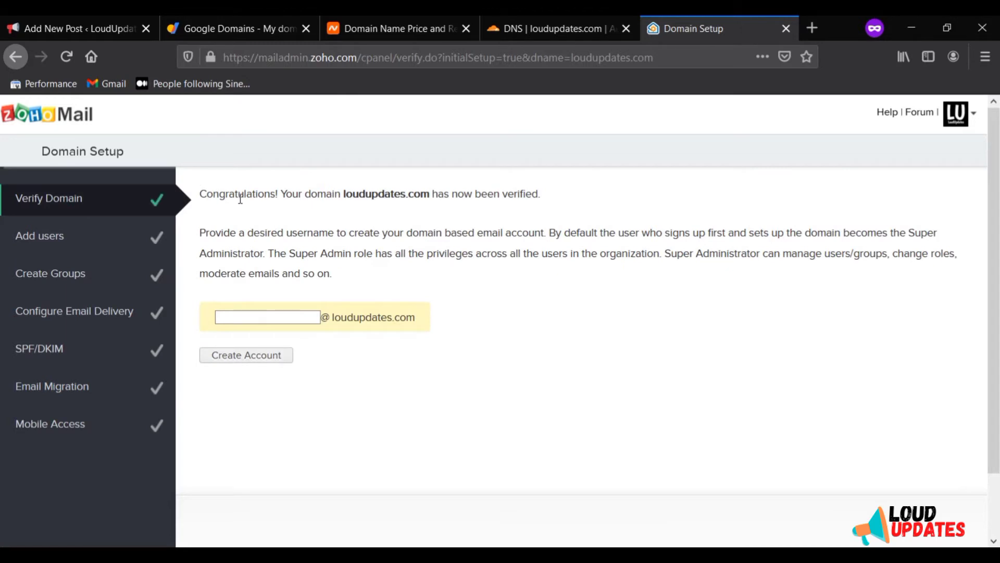
drag(484, 196, 519, 198)
click(504, 208)
Fill in admin as the first account's username, then bring up the WordPress draft's address list.
click(298, 315)
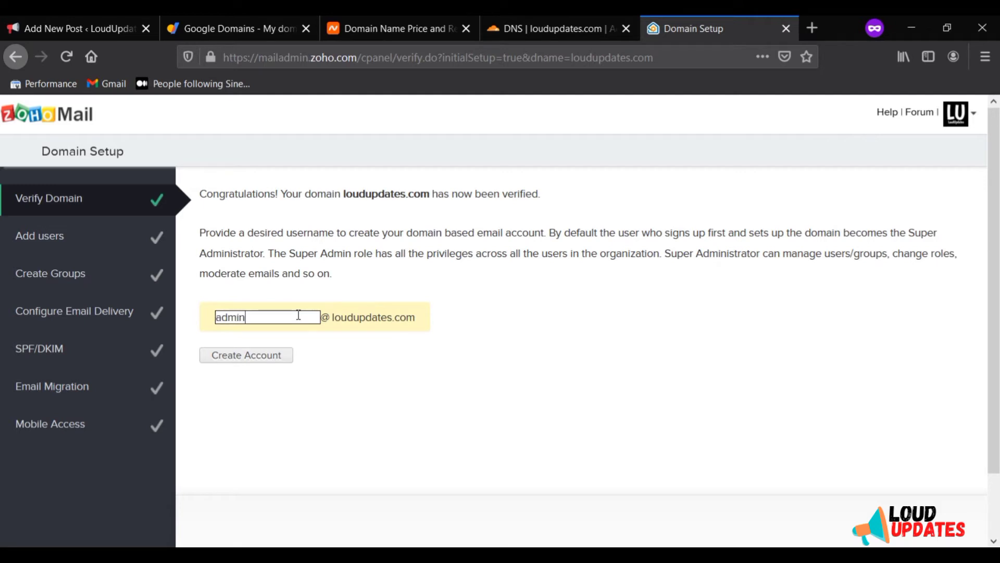
key(BackSpace)
key(BackSpace)
key(BackSpace)
key(BackSpace)
key(BackSpace)
key(BackSpace)
key(BackSpace)
key(BackSpace)
click(89, 29)
drag(300, 379, 230, 411)
Check the help address in the WordPress draft, then go back to Zoho's Domain Setup page.
drag(157, 440, 175, 441)
click(241, 443)
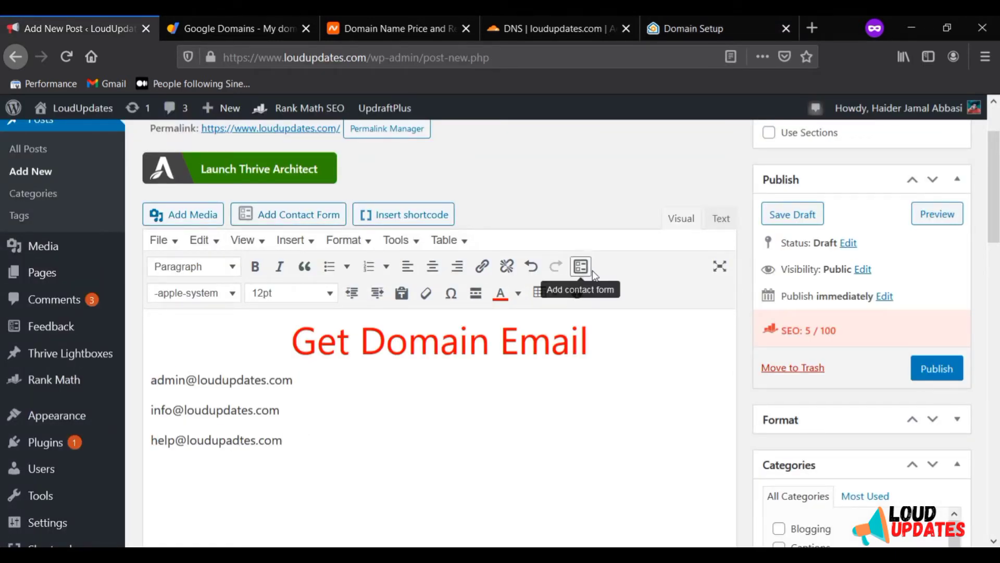
click(716, 23)
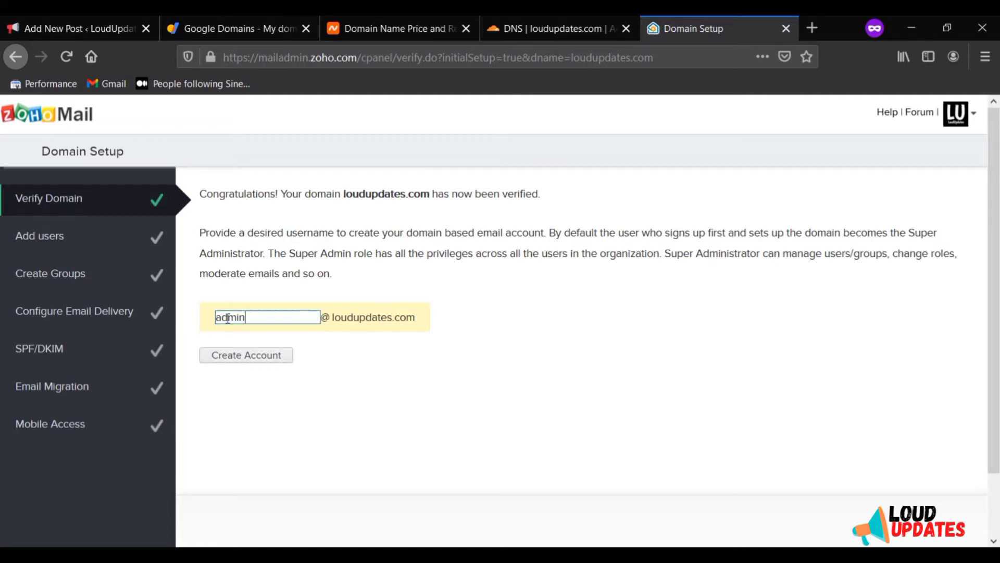
Create the admin mailbox account for loudupdates.com.
drag(247, 318, 218, 316)
click(302, 317)
click(257, 363)
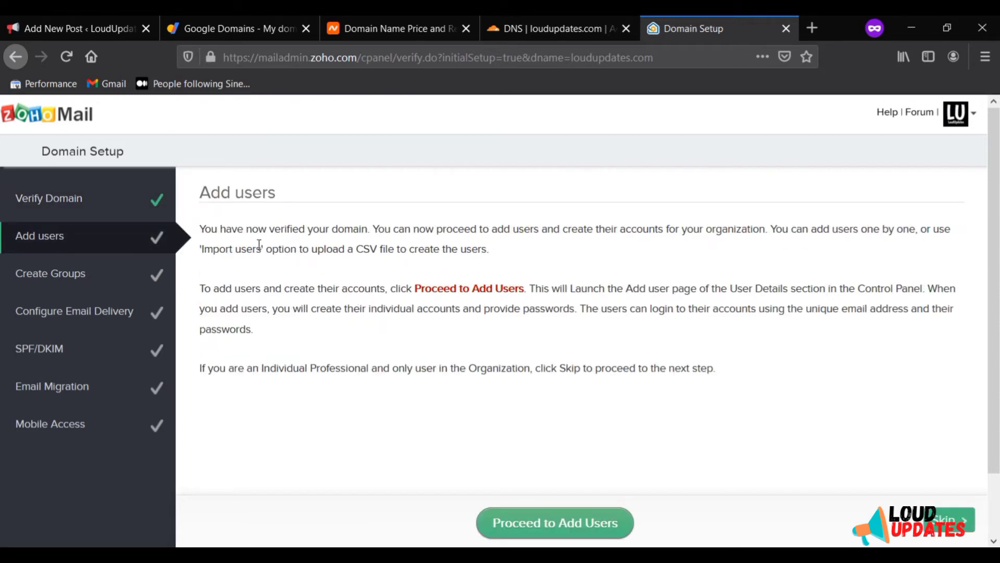
scroll(556, 467, down, 2)
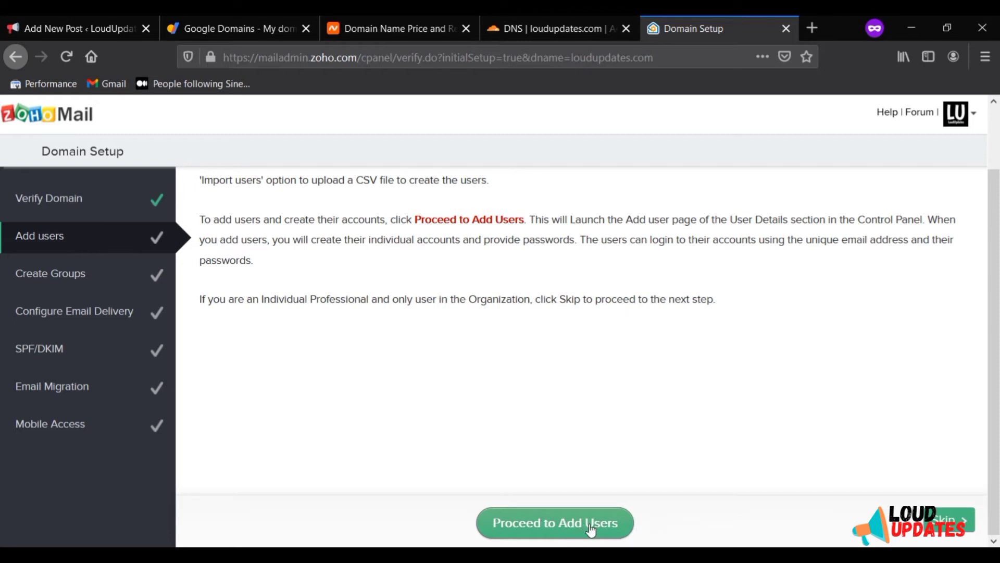
Review the info and help addresses in the WordPress draft, then return to Zoho.
click(21, 19)
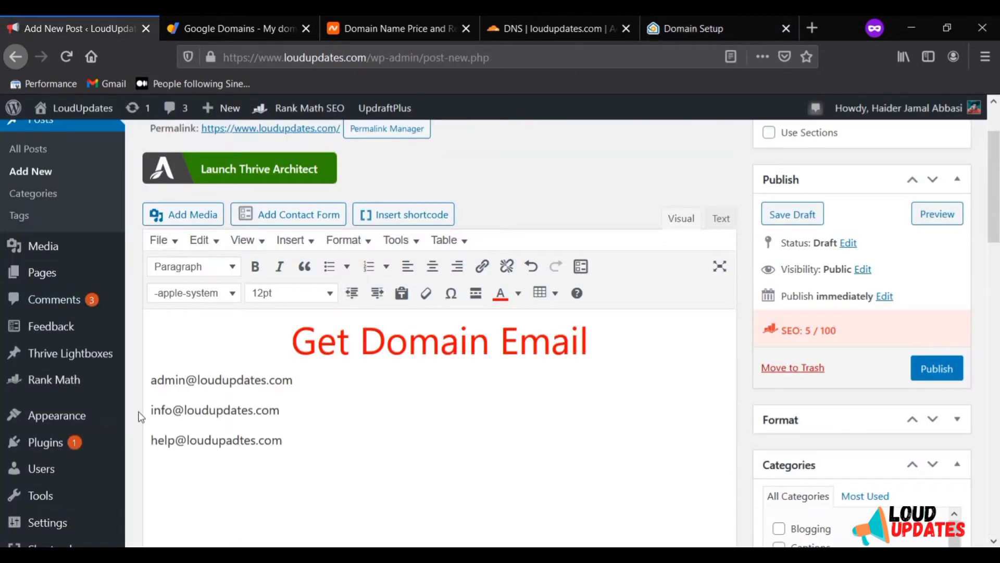
drag(165, 411, 281, 411)
drag(150, 440, 309, 439)
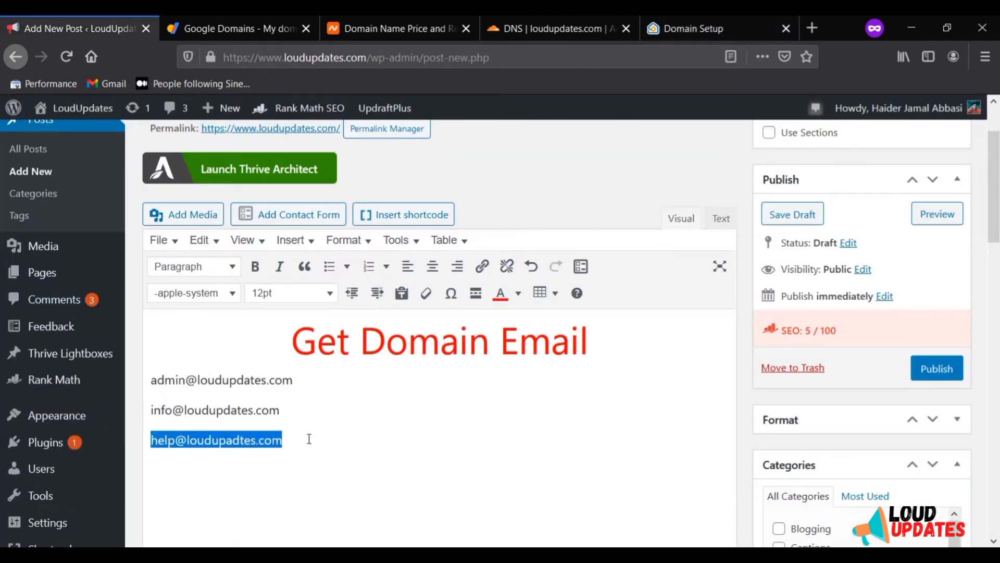
click(309, 438)
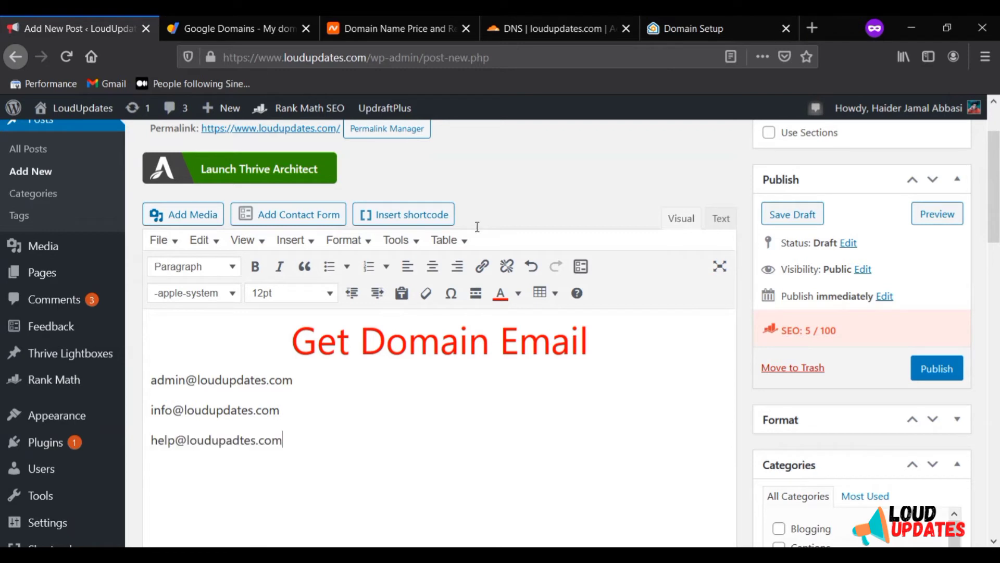
click(676, 21)
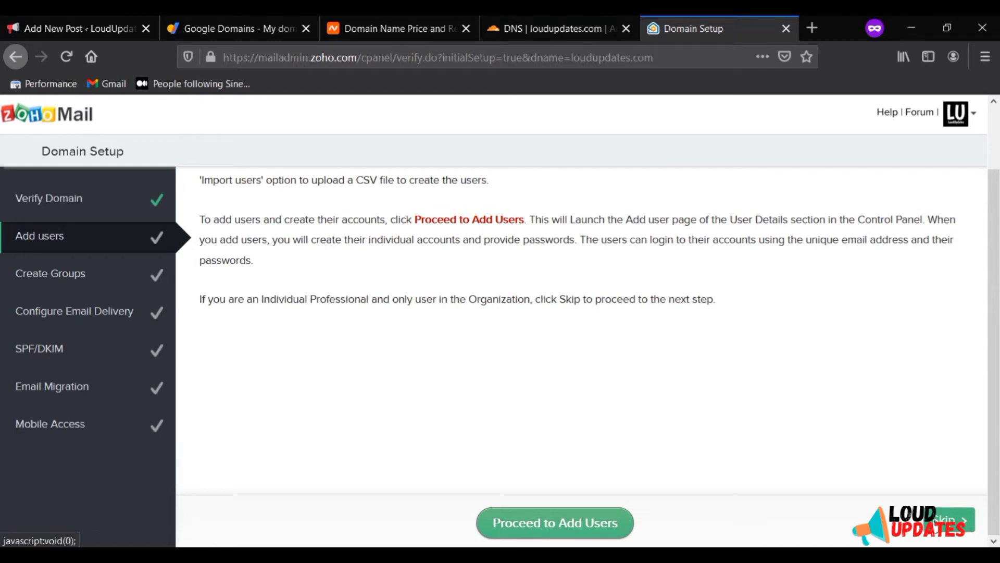
Skip the Add users and Create Groups steps to reach Configure Email Delivery.
click(948, 519)
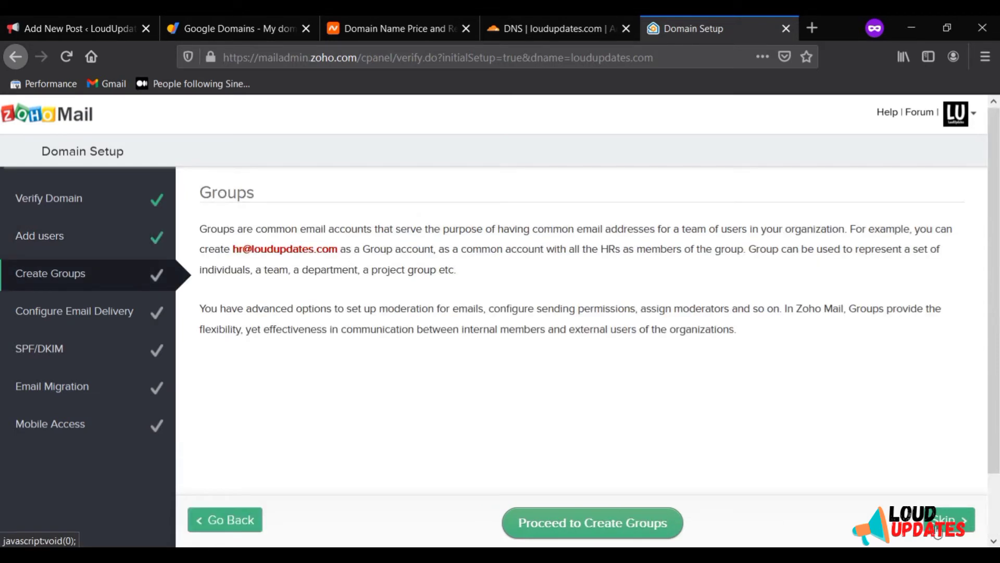
drag(250, 249, 294, 251)
click(234, 250)
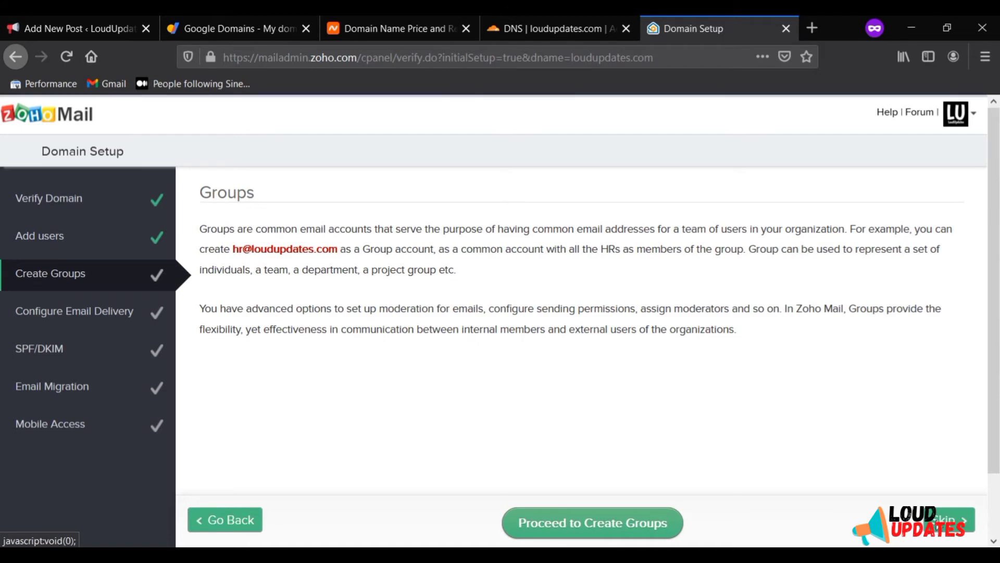
click(936, 529)
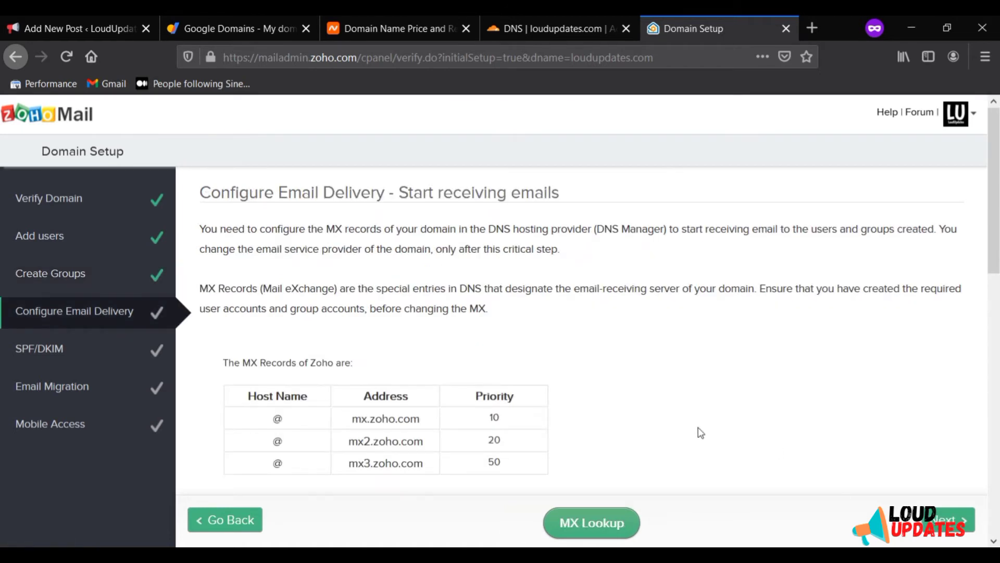
Look over the MX hosts, addresses and priorities listed for receiving email.
drag(993, 245, 994, 253)
scroll(495, 272, up, 1)
drag(443, 194, 549, 253)
click(550, 253)
scroll(263, 312, down, 3)
drag(270, 340, 423, 341)
double_click(394, 359)
click(379, 384)
double_click(380, 384)
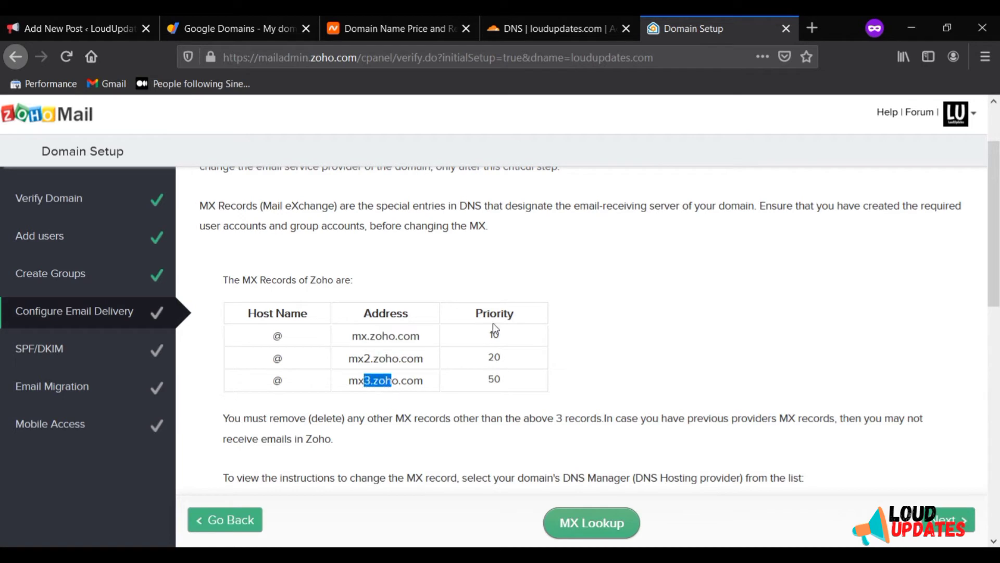
click(491, 331)
drag(490, 314, 514, 315)
click(467, 354)
scroll(536, 362, down, 5)
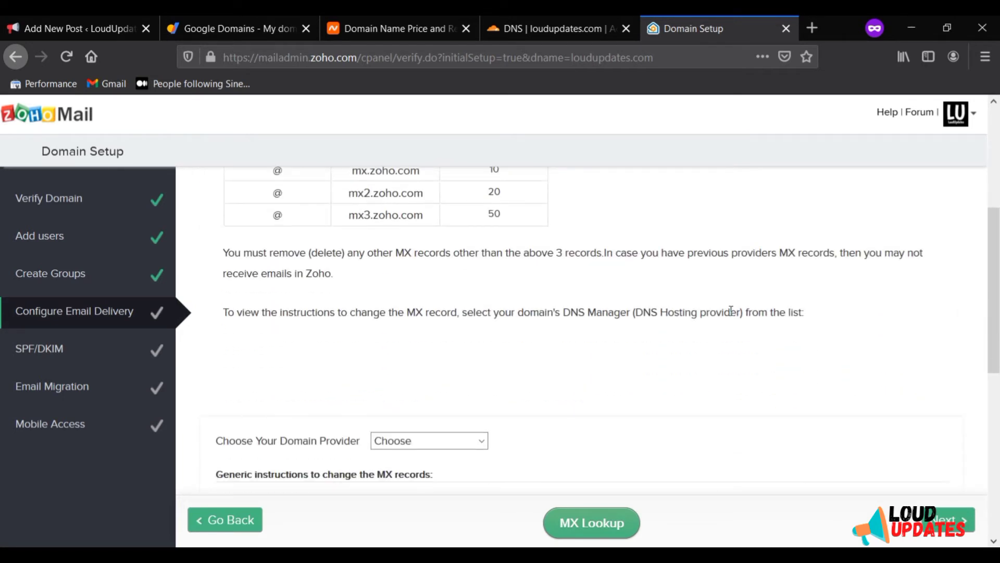
drag(994, 277, 999, 203)
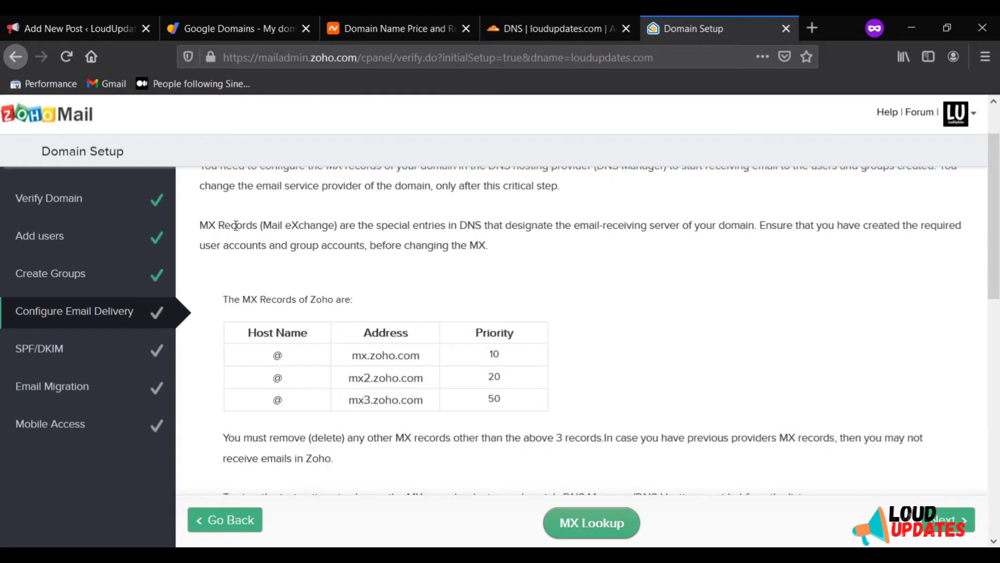
Copy mx.zoho.com and open a new record form on Cloudflare's DNS page.
drag(352, 359, 422, 356)
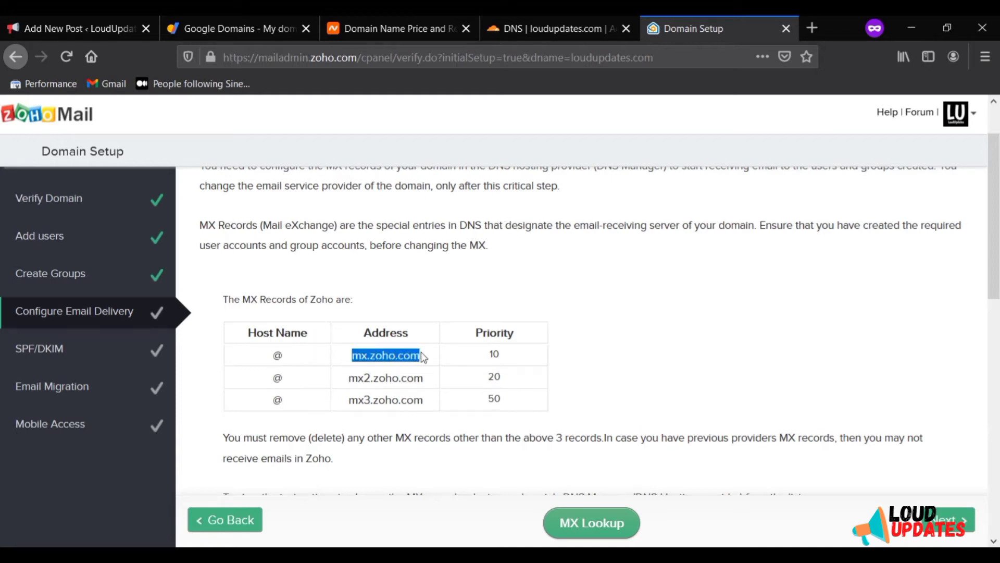
right_click(405, 358)
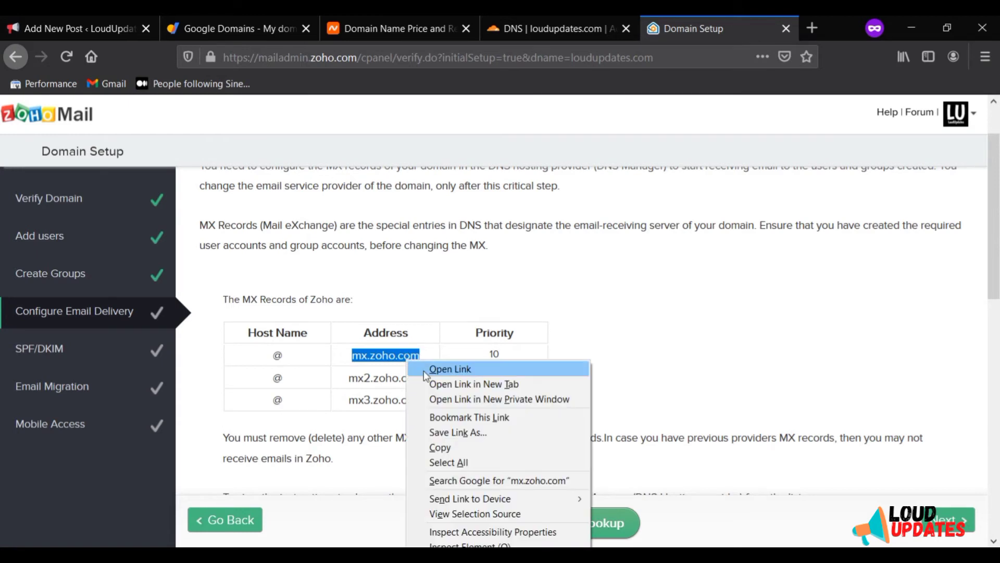
click(440, 448)
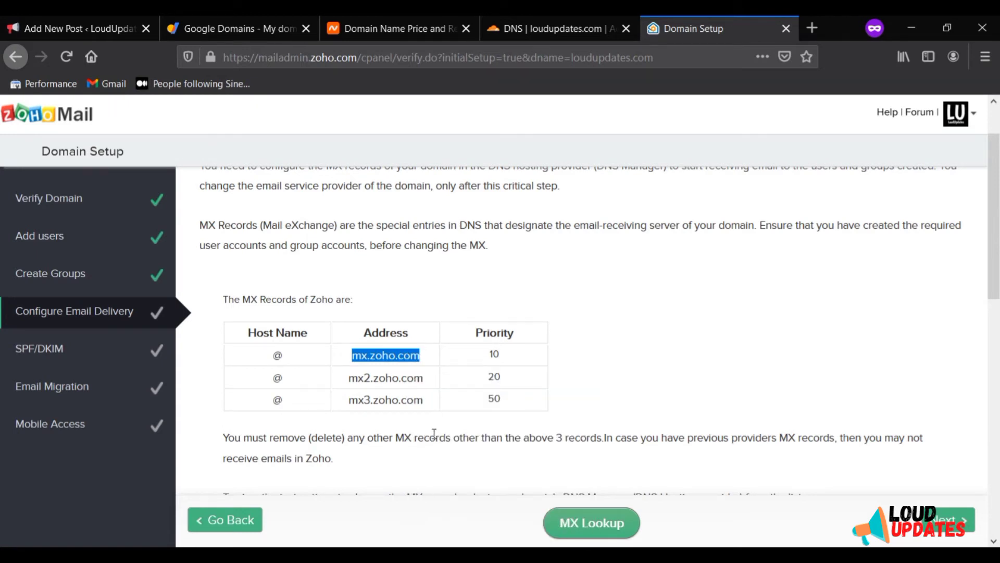
click(539, 20)
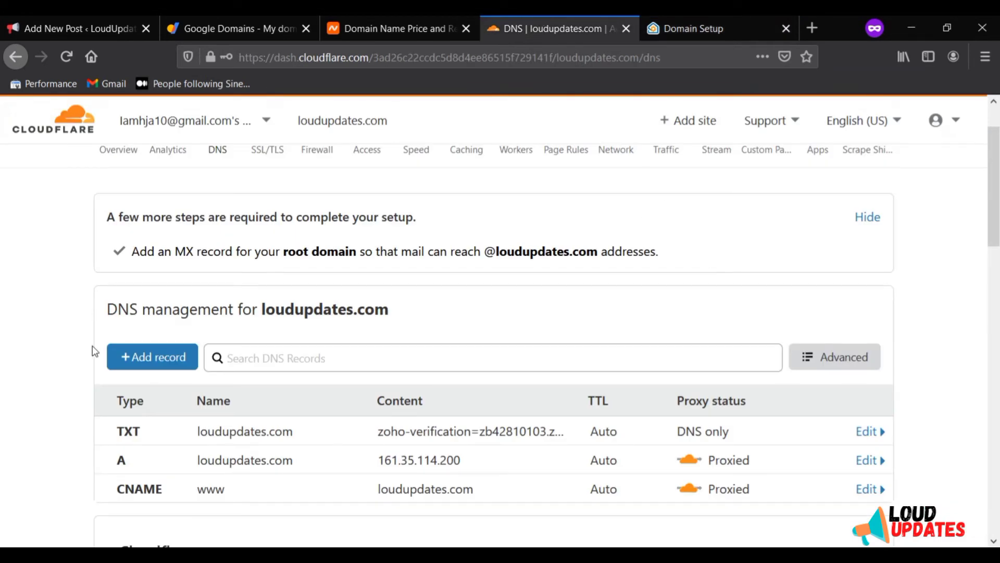
click(156, 361)
click(672, 28)
click(237, 298)
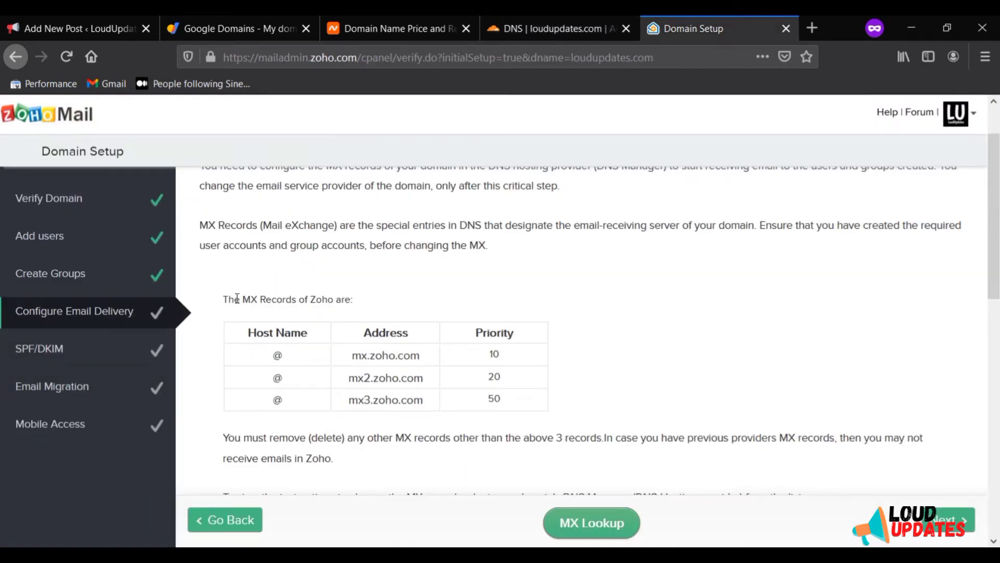
drag(242, 302, 354, 301)
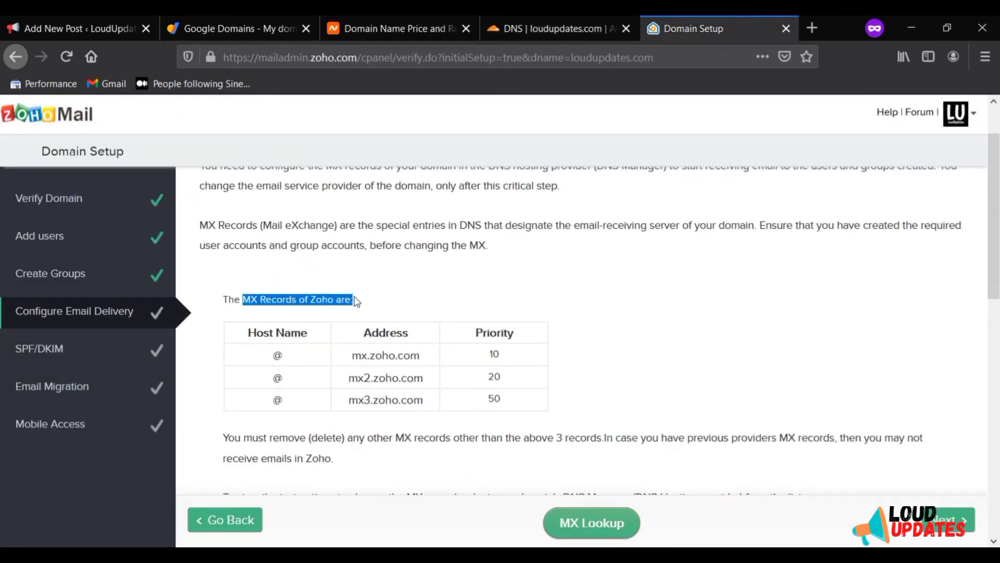
click(354, 301)
click(528, 16)
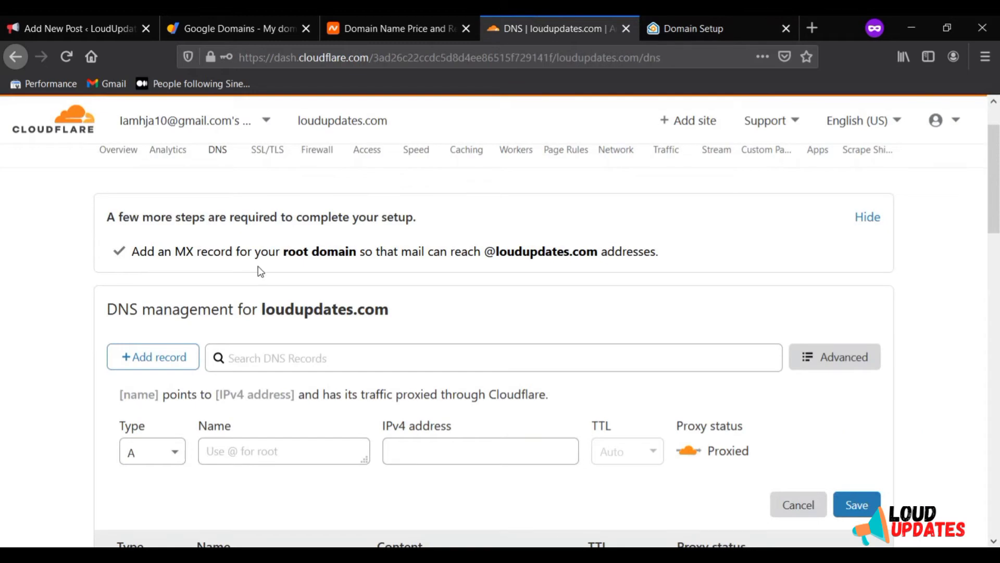
Save an MX record named @ with mail server mx.zoho.com and priority 10.
click(156, 451)
scroll(147, 469, down, 5)
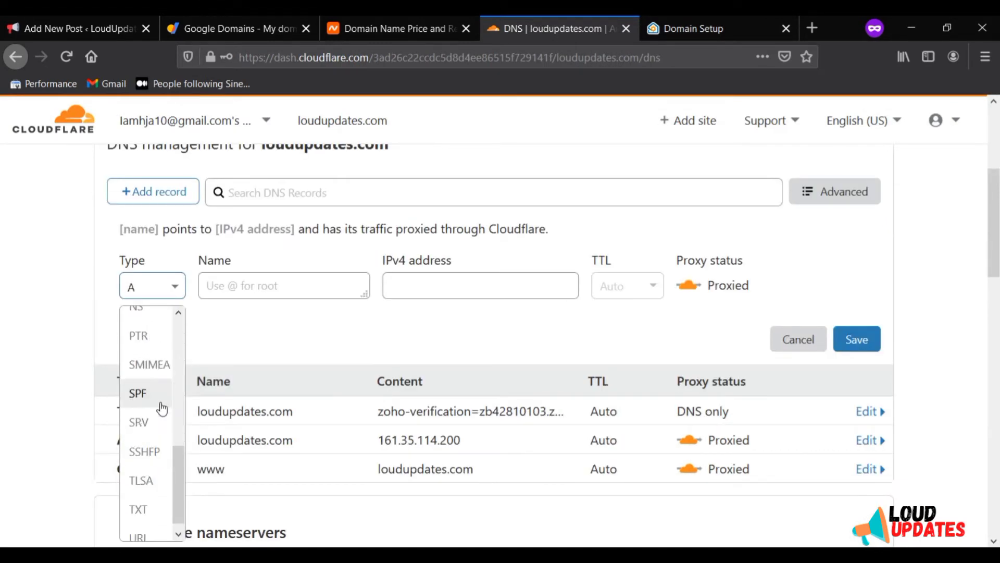
scroll(162, 409, up, 2)
click(146, 350)
click(273, 292)
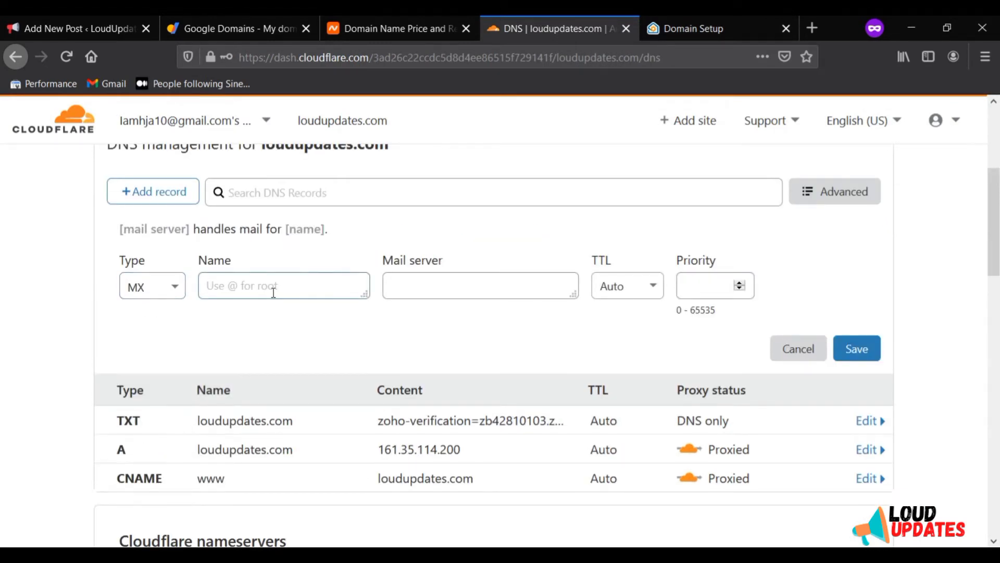
text(@)
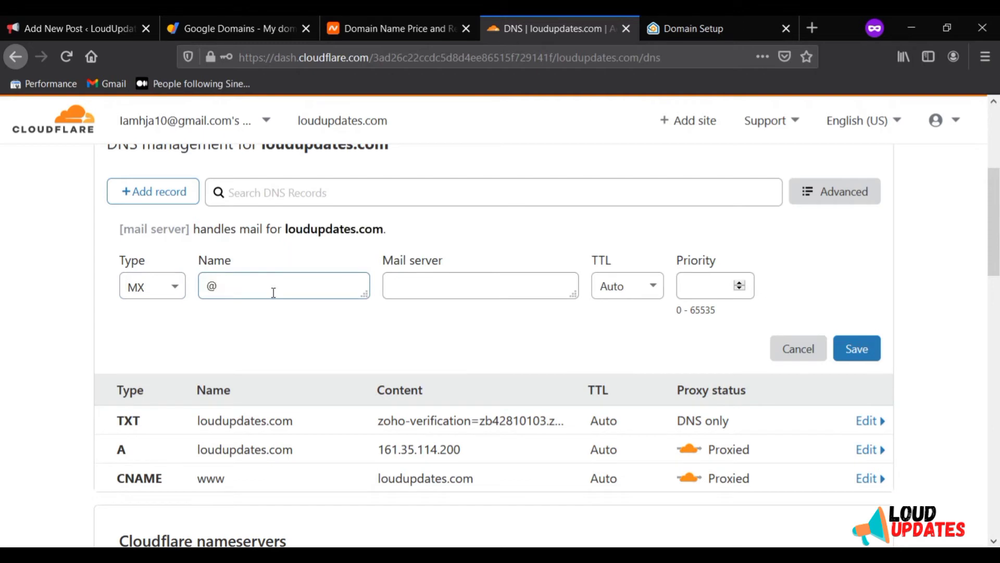
click(481, 278)
key(ctrl+v)
click(705, 278)
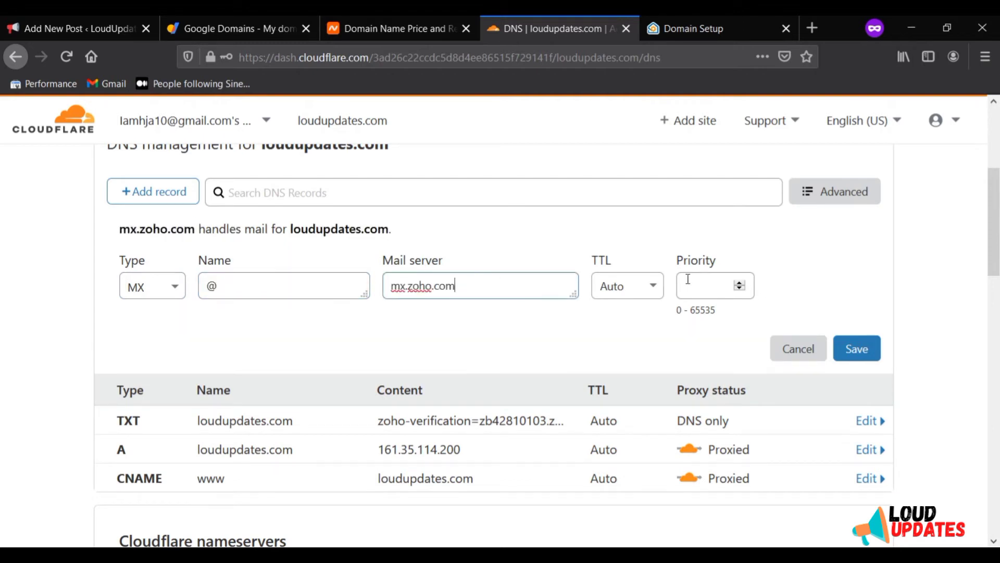
text(10)
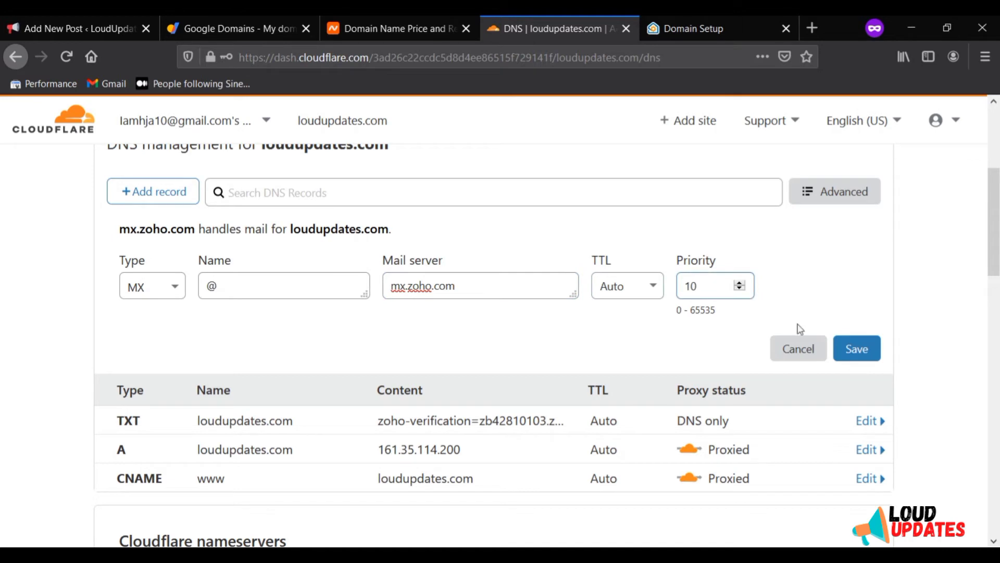
click(857, 348)
Copy mx2.zoho.com from Zoho and start another Cloudflare DNS record.
click(698, 25)
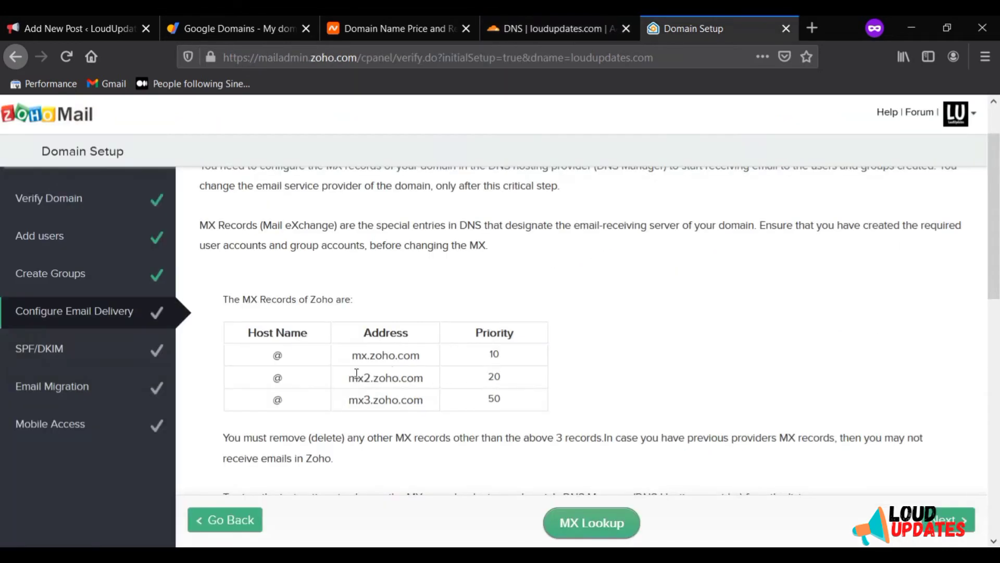
double_click(378, 377)
right_click(410, 384)
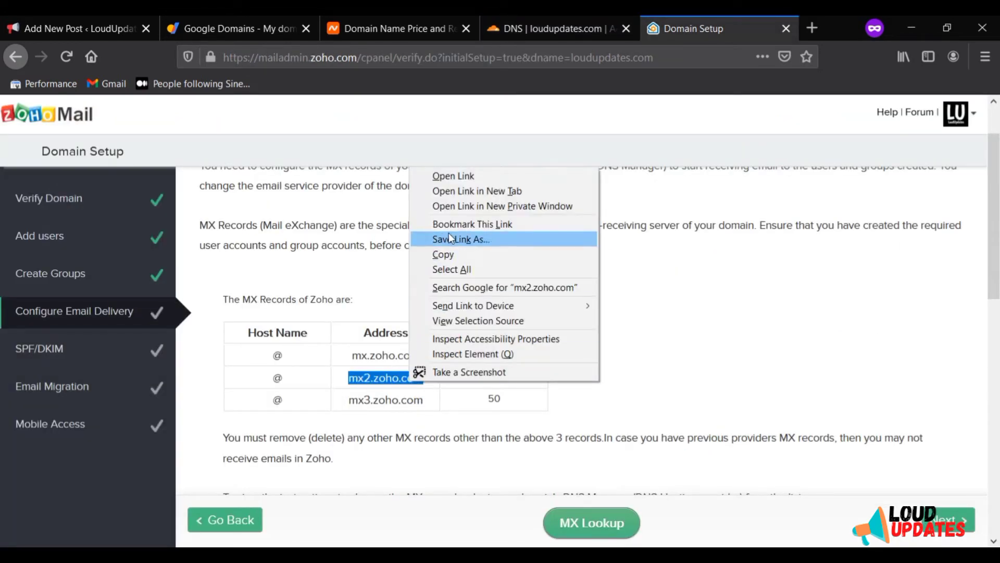
click(442, 255)
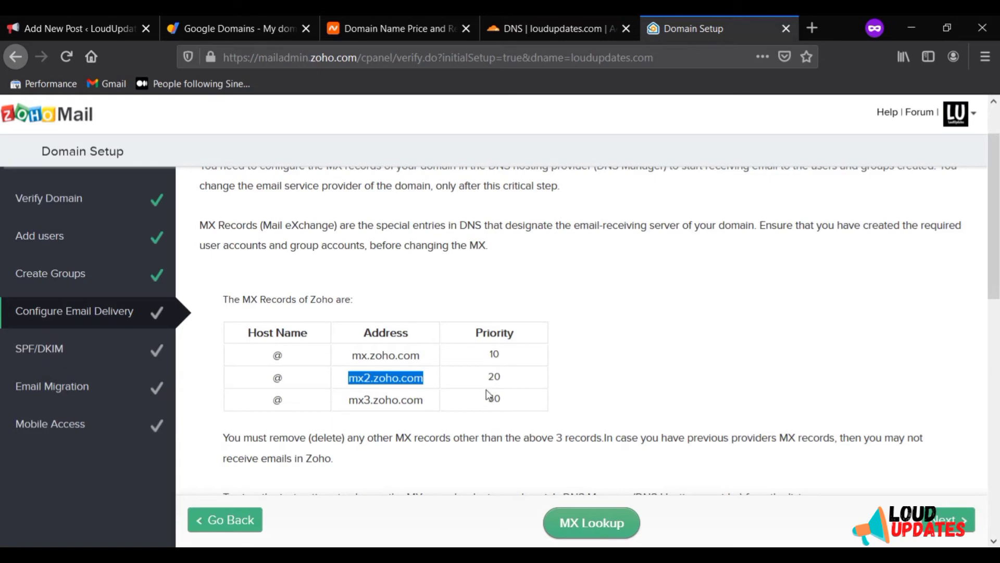
click(505, 23)
click(152, 192)
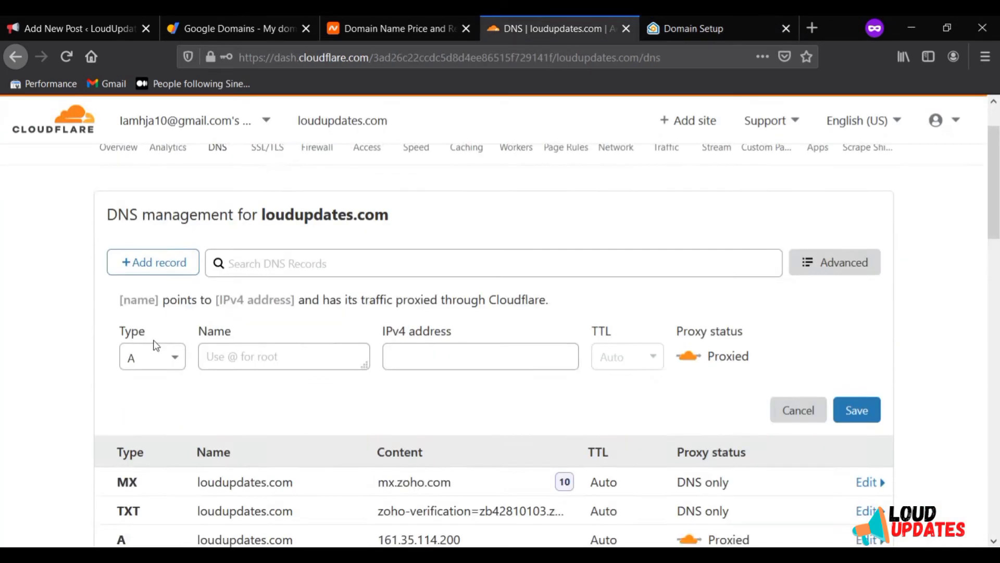
Add a root (@) MX record pointing to mx2.zoho.com with priority 20.
click(150, 419)
scroll(159, 378, down, 2)
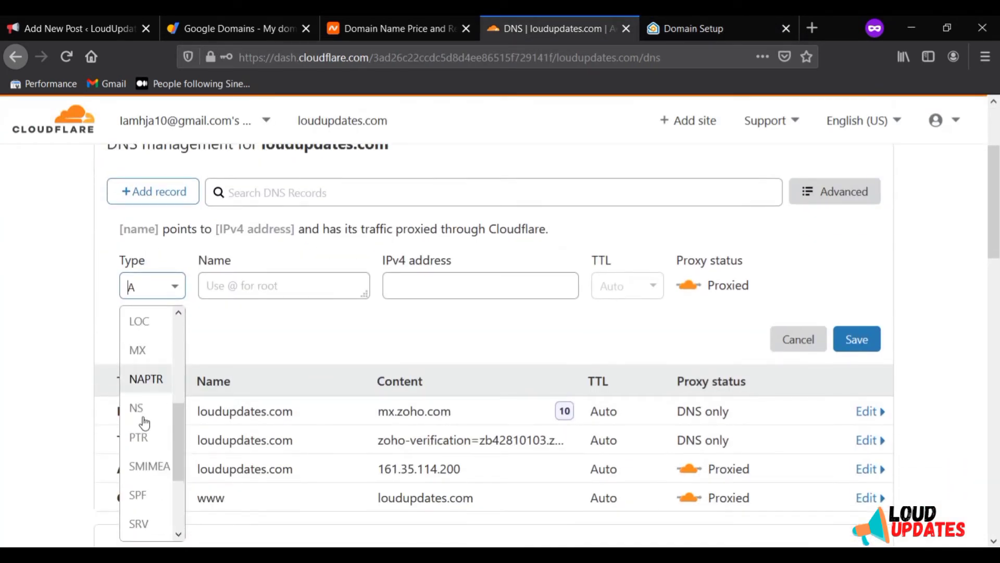
scroll(141, 379, down, 2)
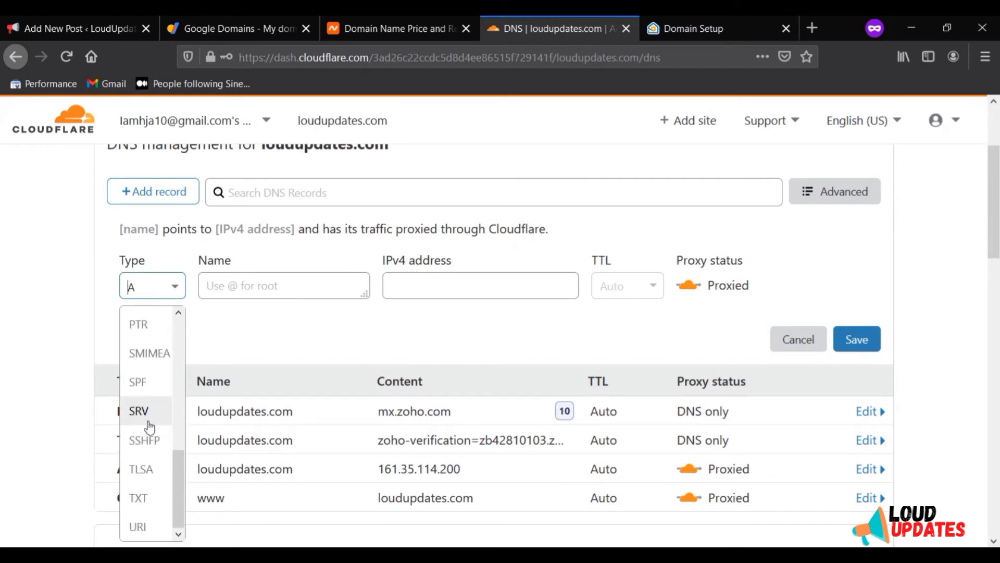
scroll(148, 427, up, 5)
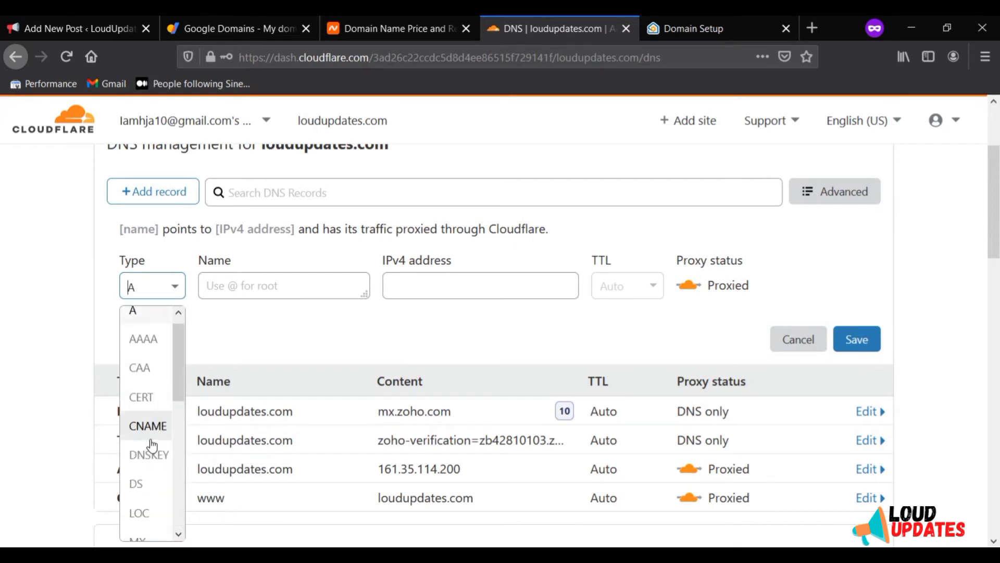
text(m)
click(151, 355)
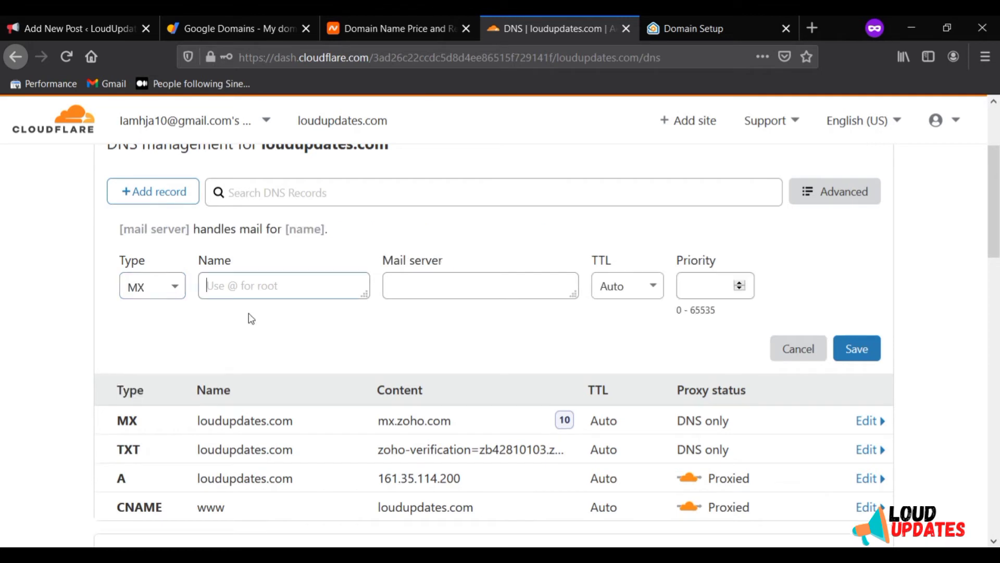
text(@)
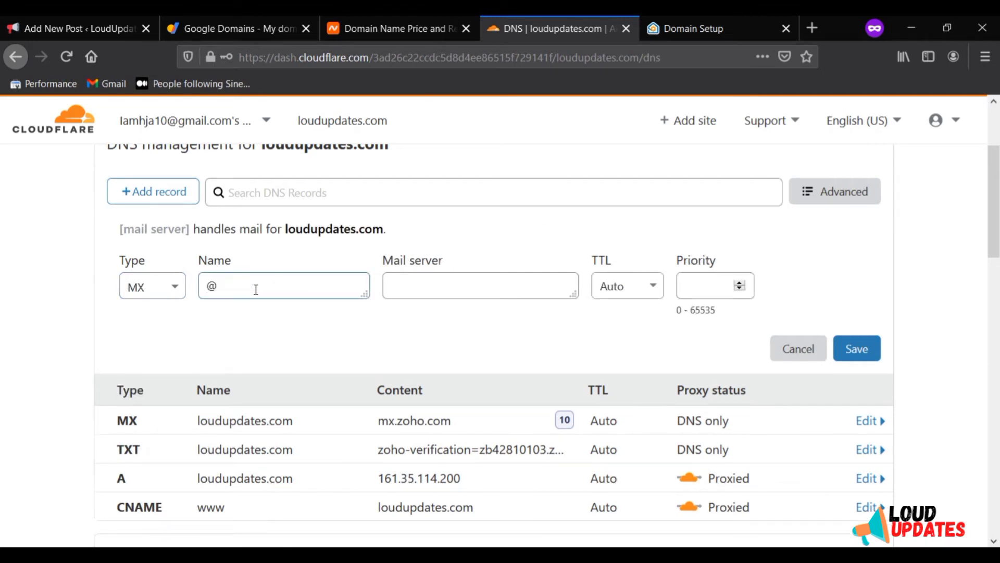
click(394, 284)
text(mx2.zoho.com)
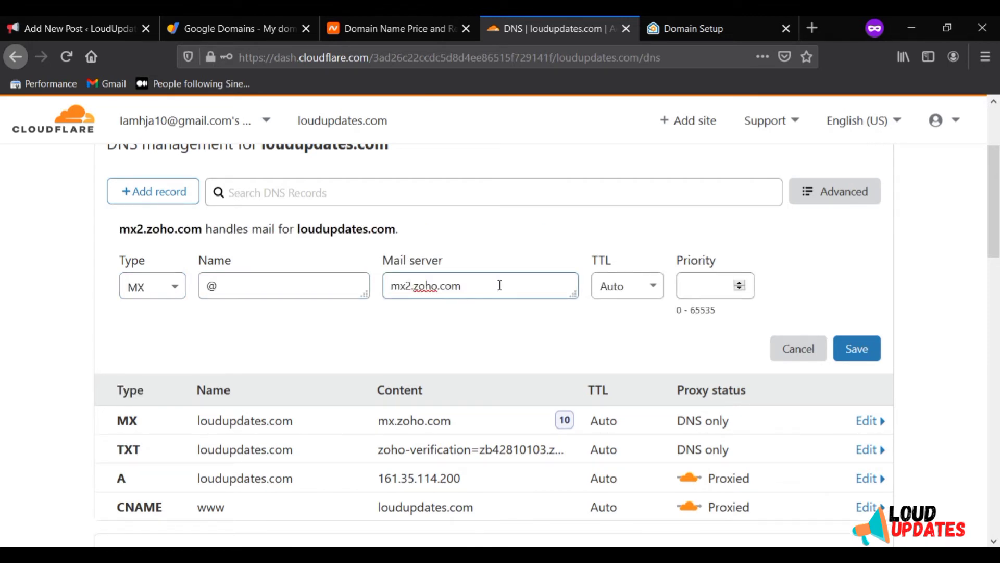
click(694, 284)
text(20)
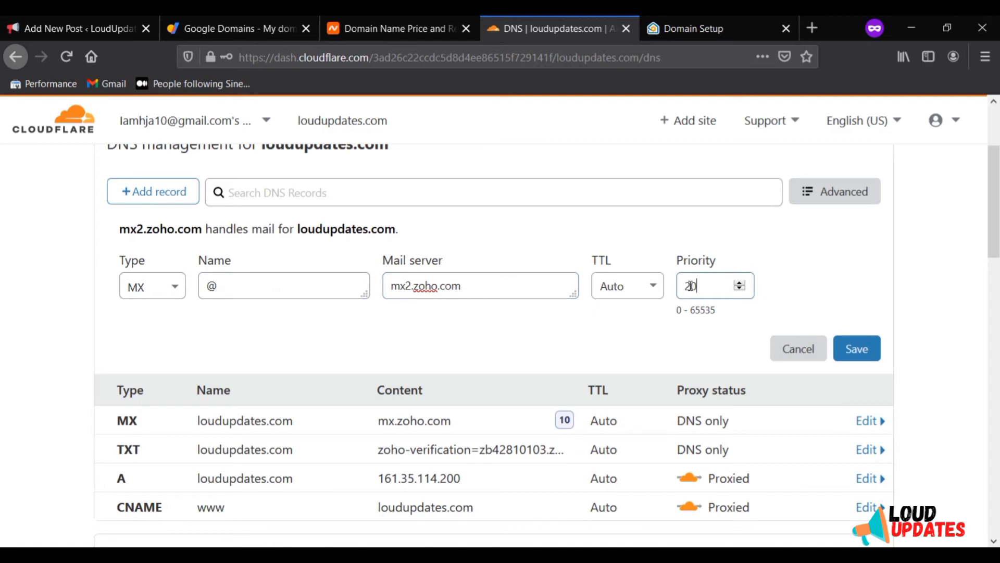
click(862, 349)
Copy the mx3.zoho.com address from Zoho's required MX records list.
click(712, 21)
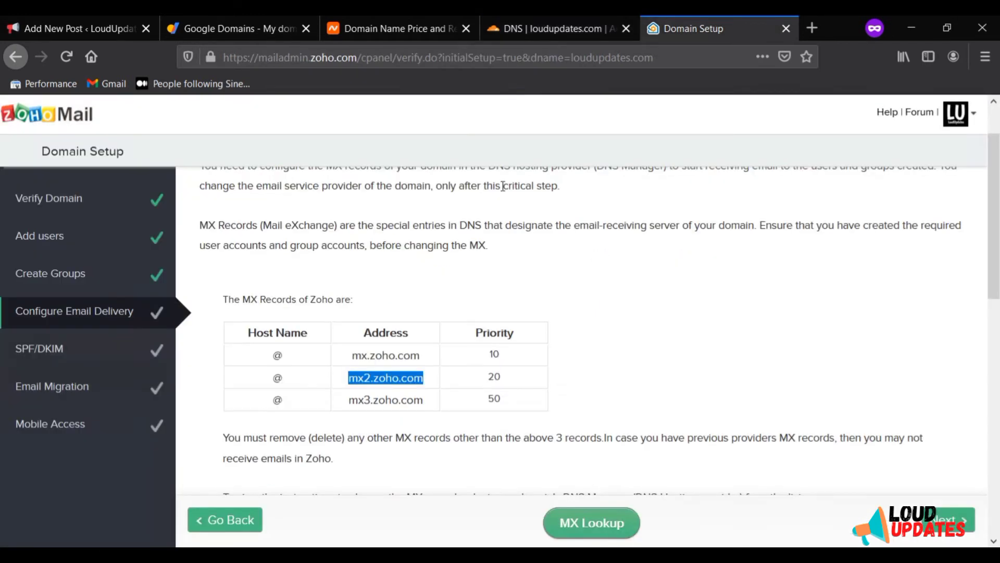
drag(346, 400, 413, 402)
right_click(413, 400)
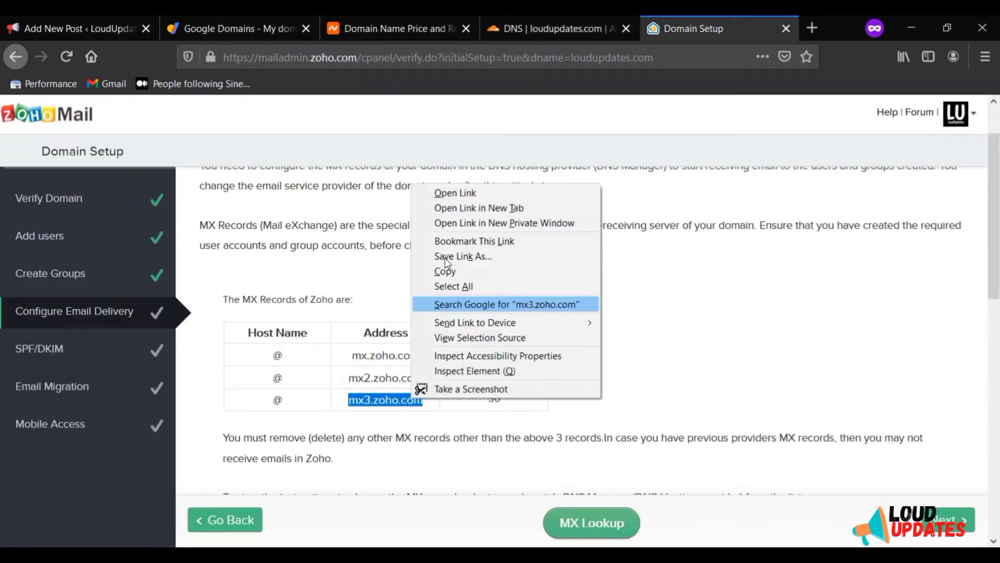
click(442, 272)
Add another root MX record with the pasted mx3.zoho.com and priority 50.
click(533, 21)
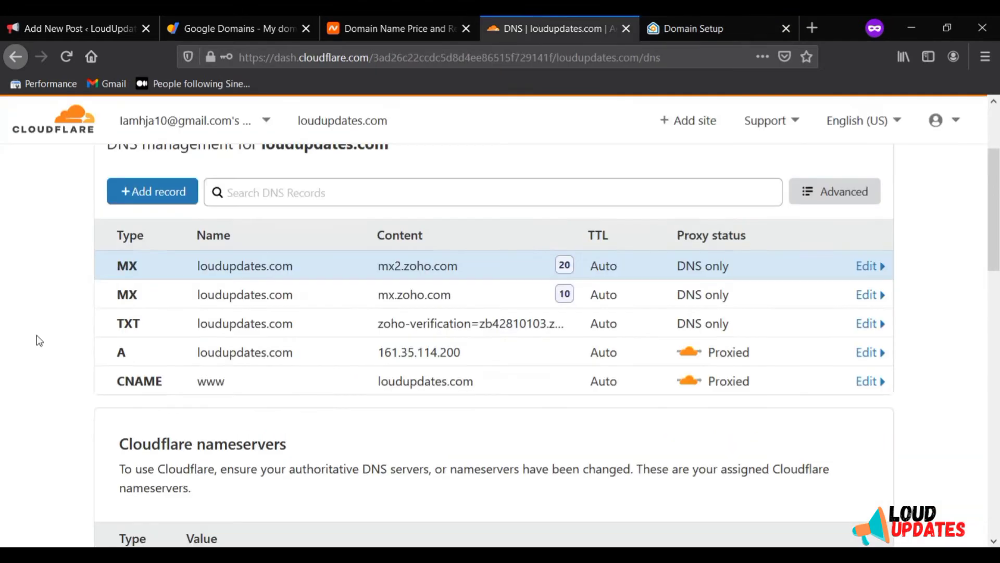
click(139, 197)
click(151, 288)
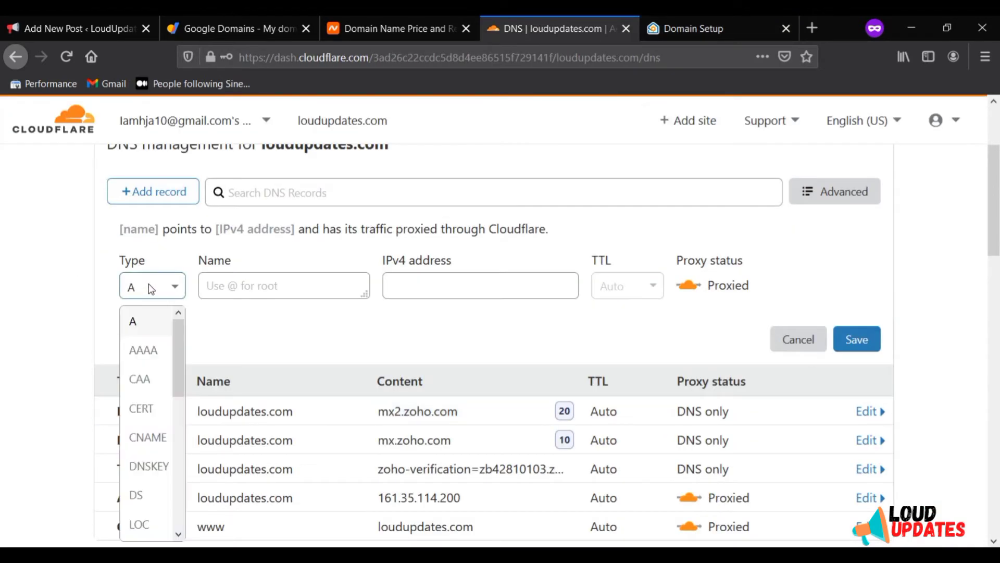
text(mx)
click(136, 348)
click(214, 291)
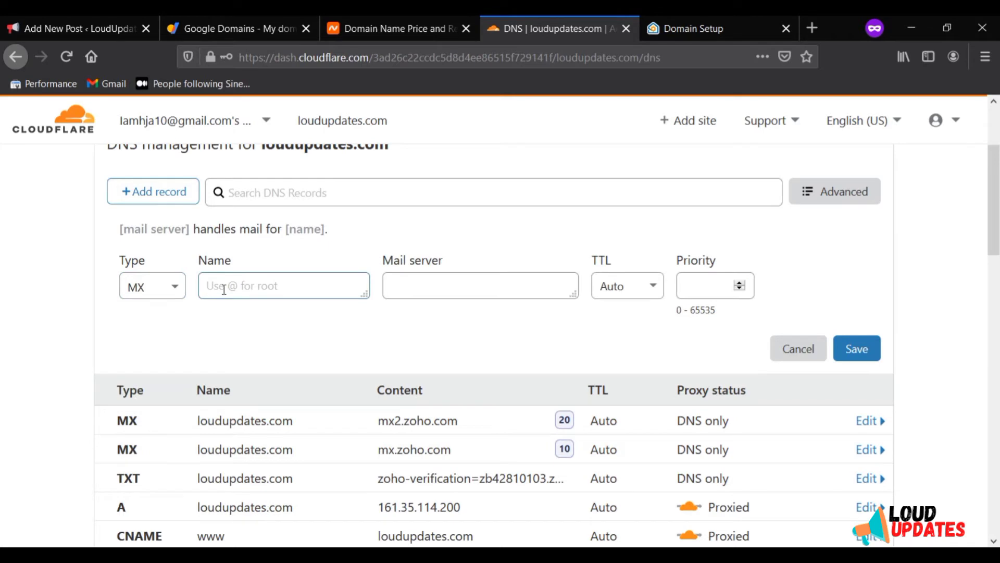
text(@)
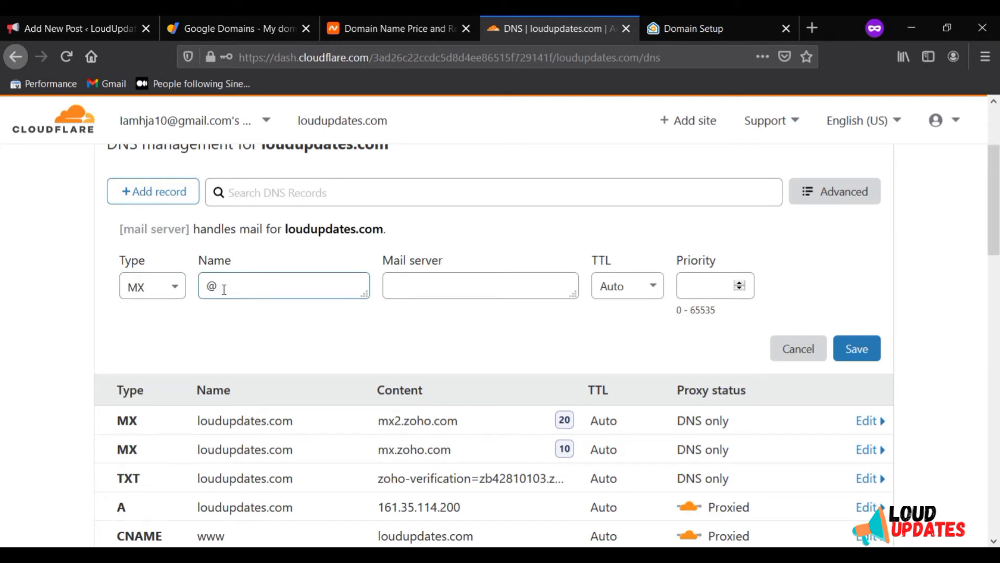
click(427, 280)
key(ctrl+v)
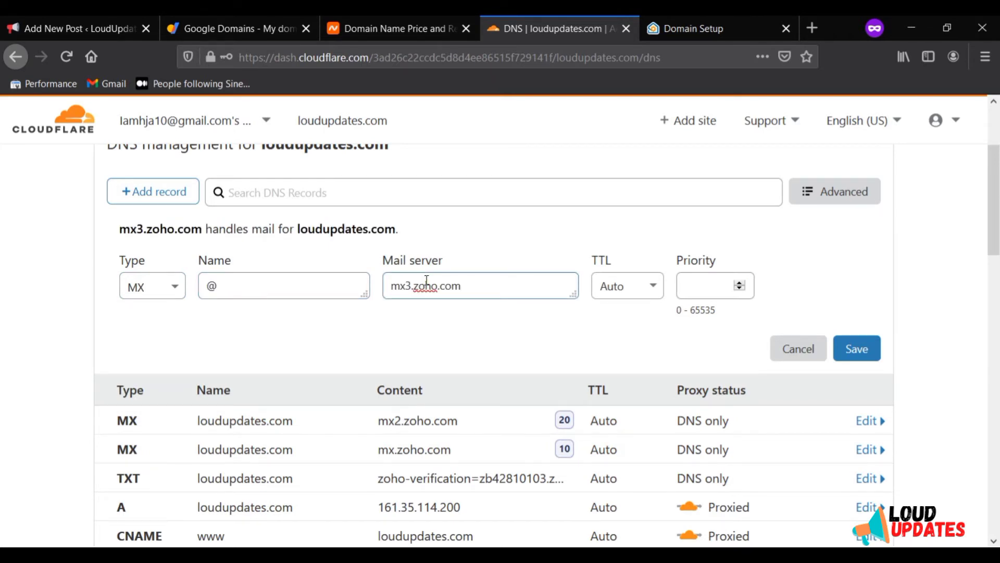
click(697, 285)
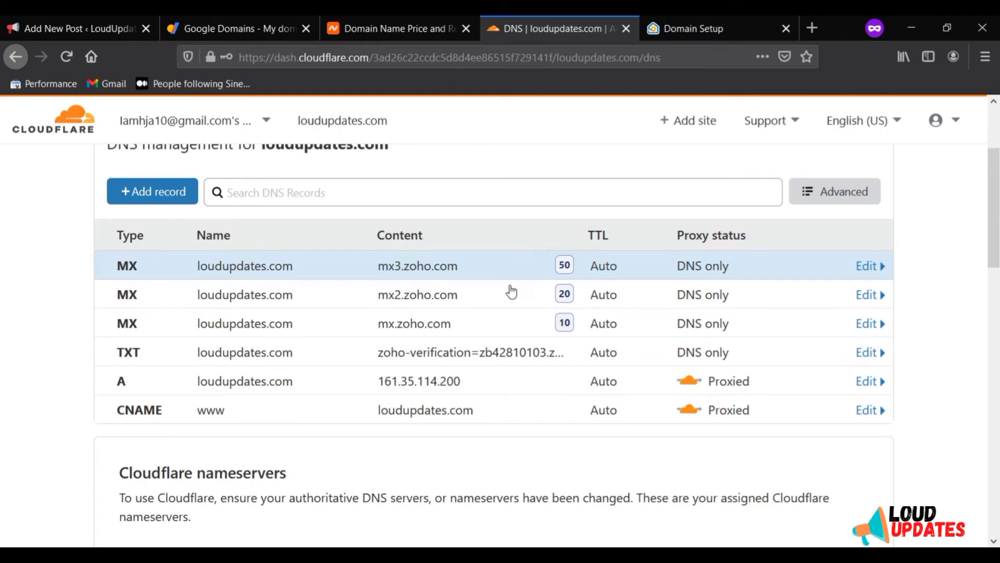
scroll(526, 339, up, 2)
Check Zoho's MX table against the saved Cloudflare MX records, then continue to SPF/DKIM.
click(700, 29)
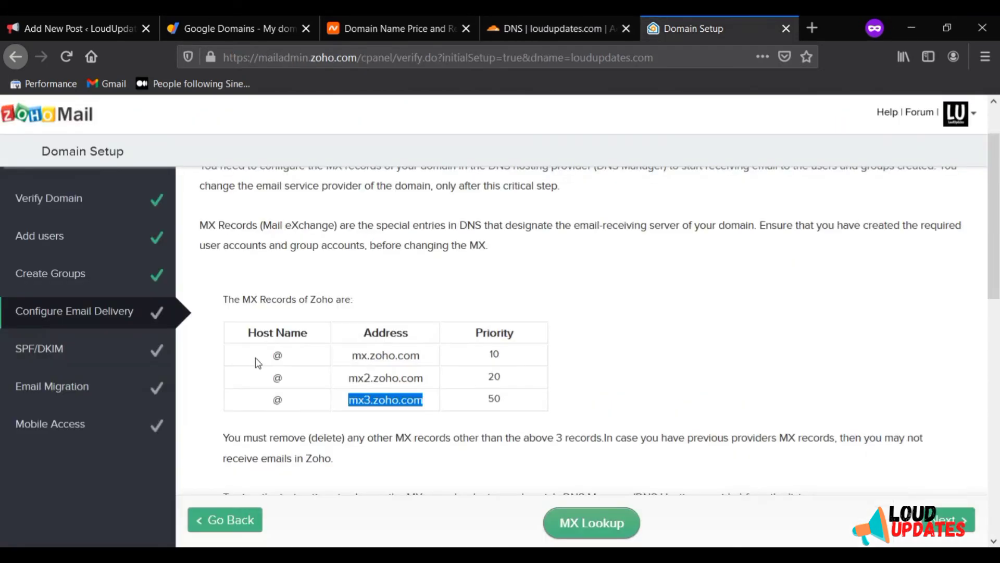
drag(263, 332, 529, 405)
click(530, 32)
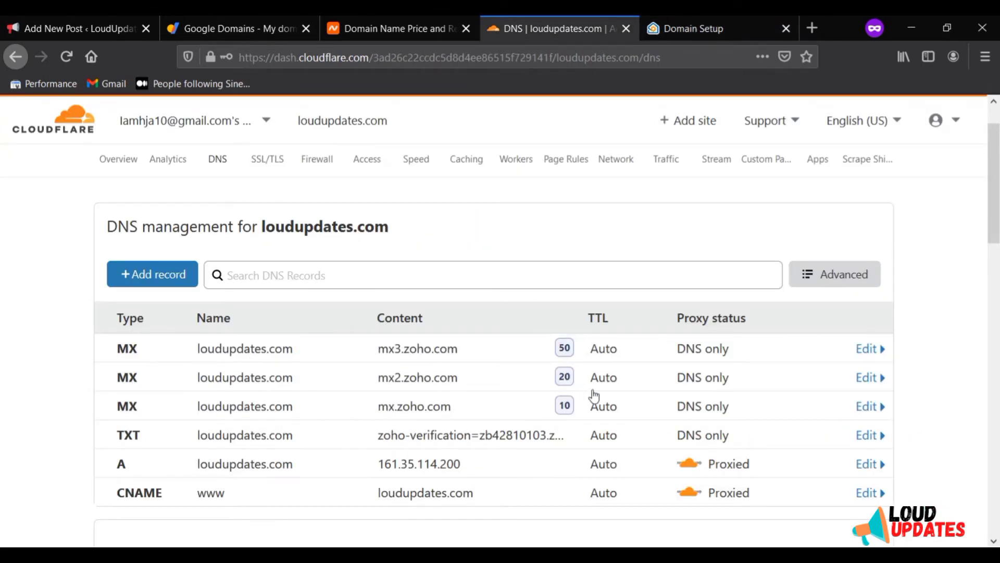
click(668, 21)
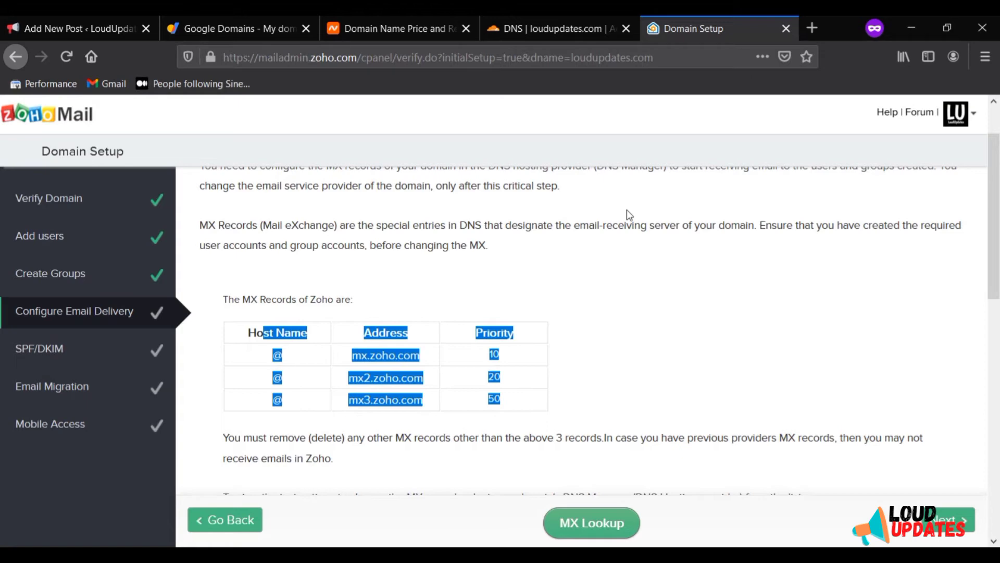
click(720, 282)
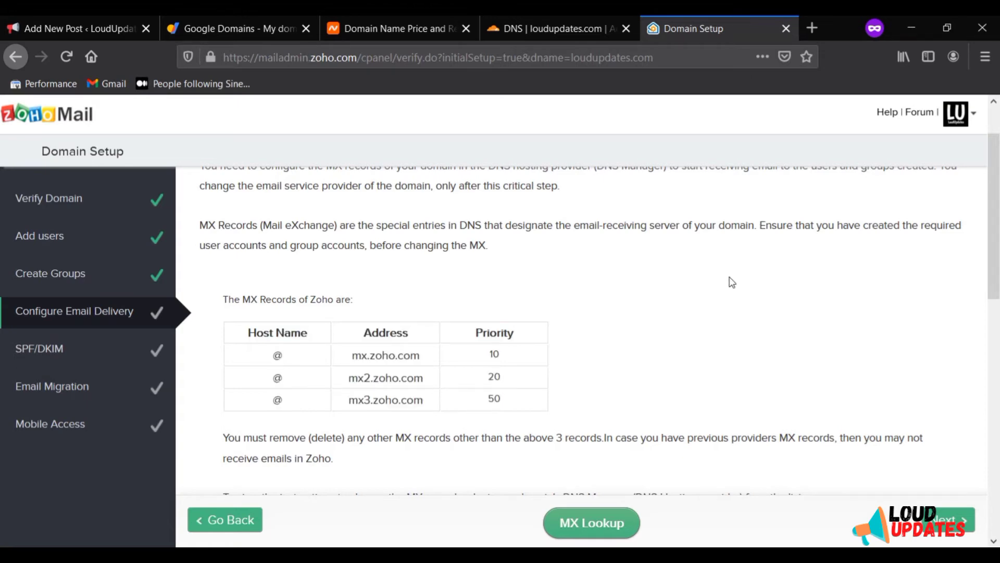
drag(994, 231, 999, 401)
scroll(766, 334, down, 3)
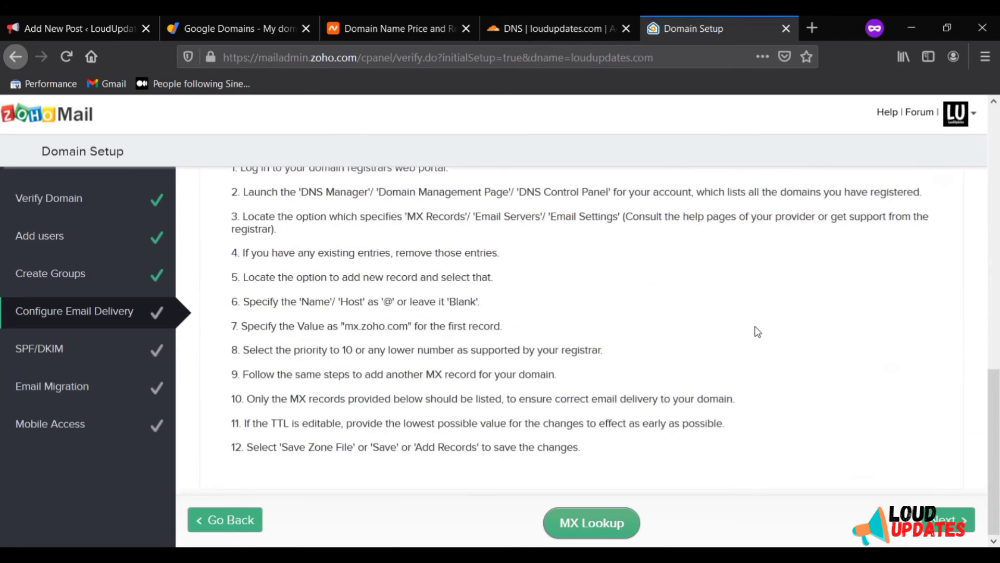
click(944, 519)
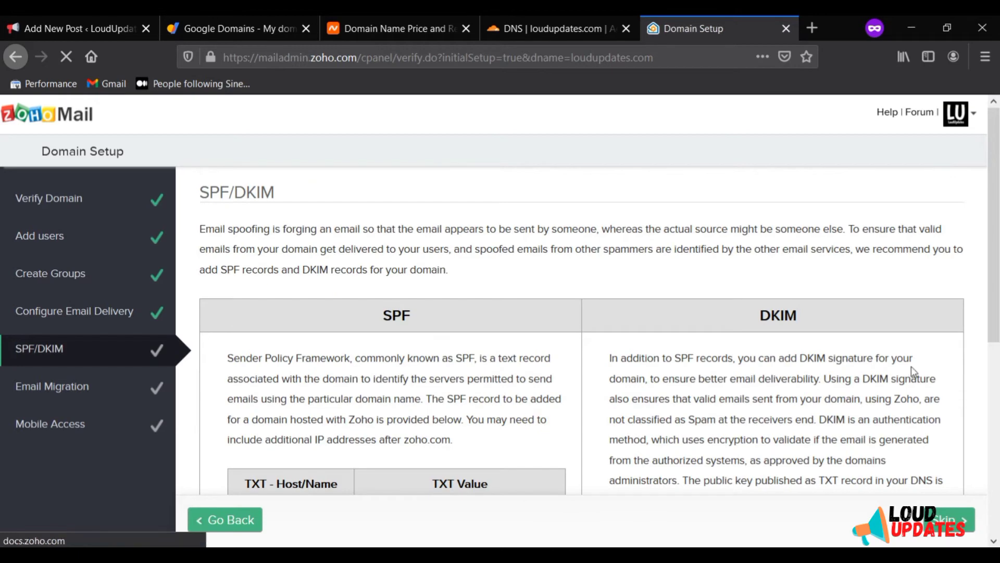
Copy the SPF value v=spf1 include:zoho.com ~all and return to Cloudflare's DNS records.
scroll(934, 279, down, 3)
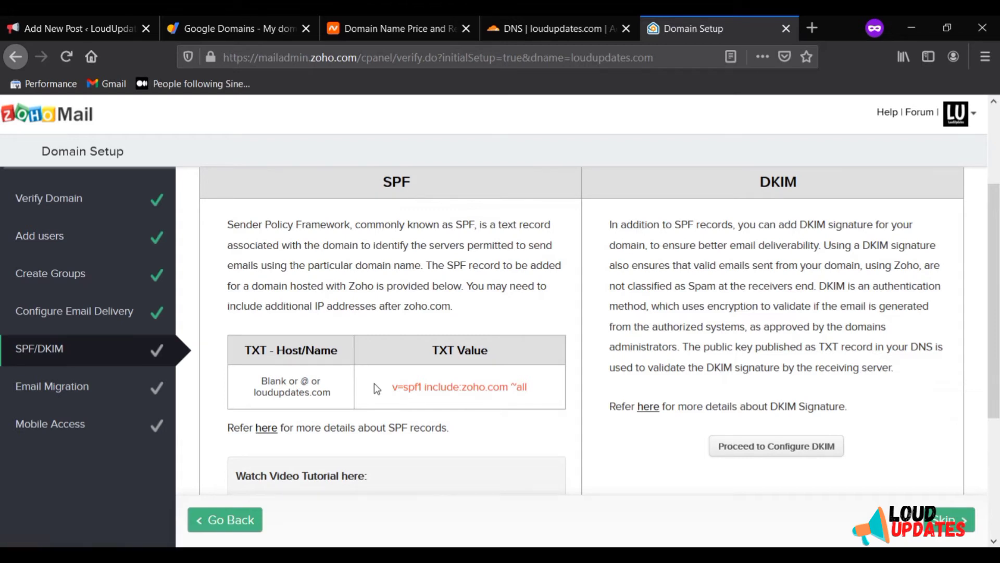
drag(377, 384, 528, 387)
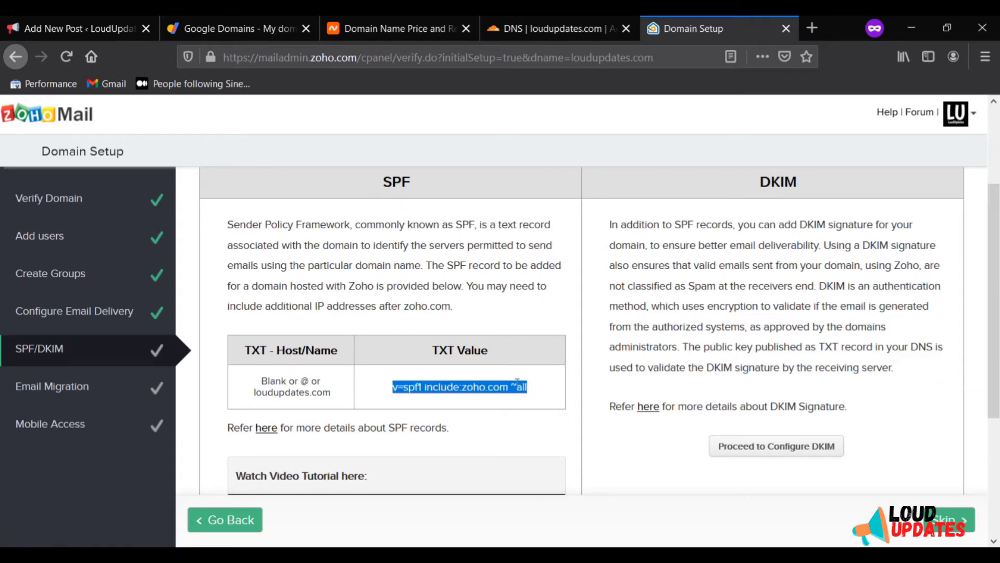
right_click(482, 383)
click(502, 395)
click(542, 26)
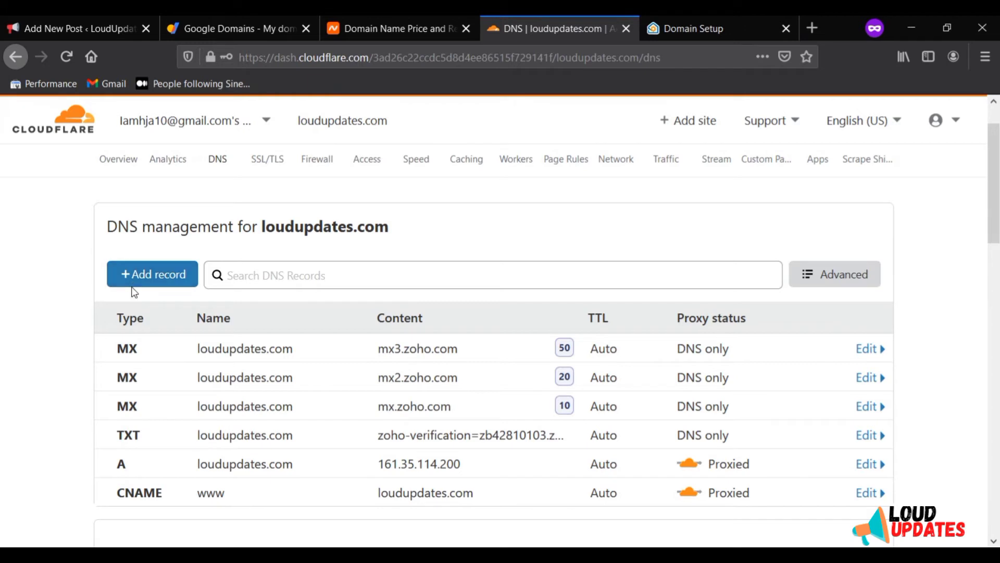
Save a root TXT record in Cloudflare containing v=spf1 include:zoho.com ~all.
click(159, 281)
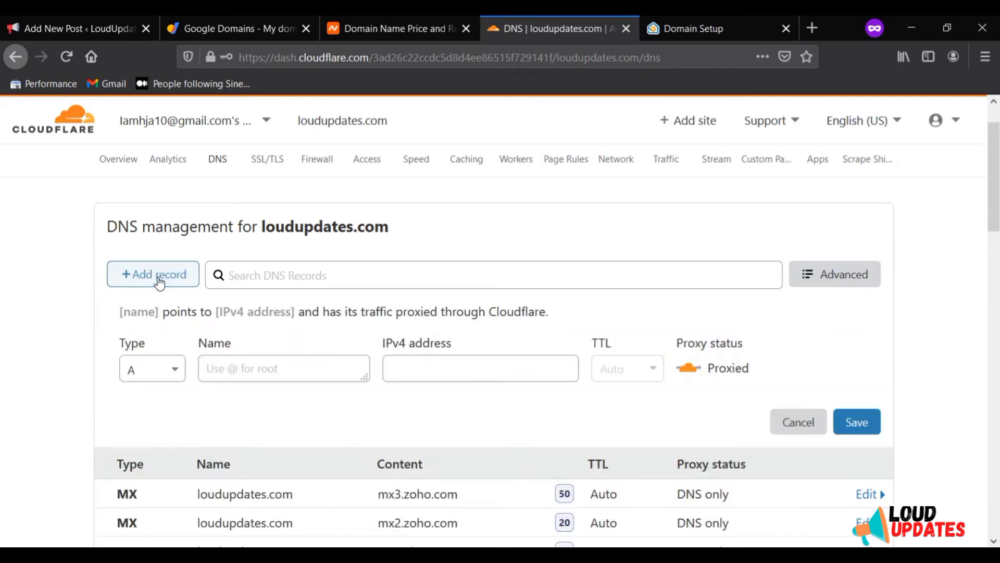
click(149, 370)
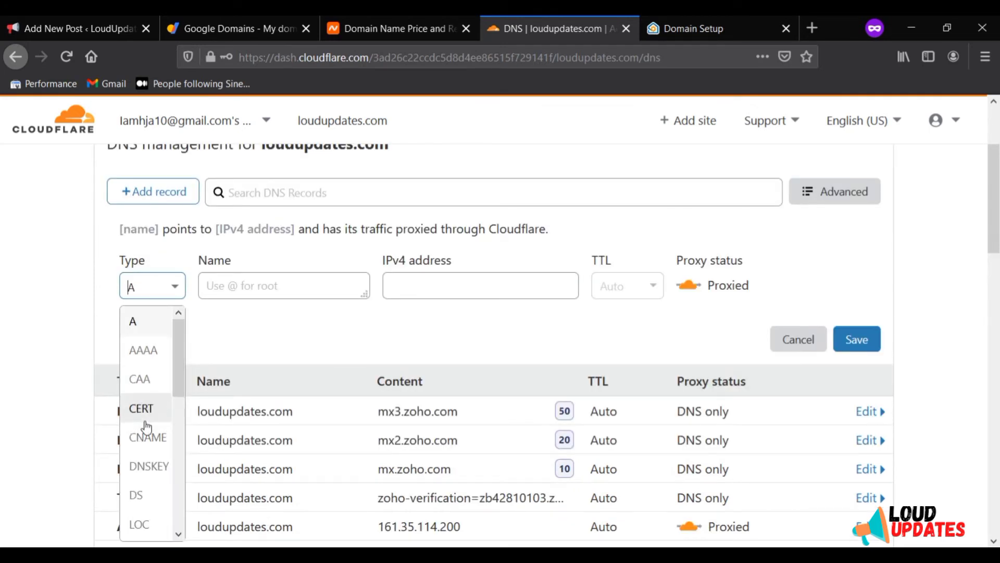
click(154, 288)
click(152, 286)
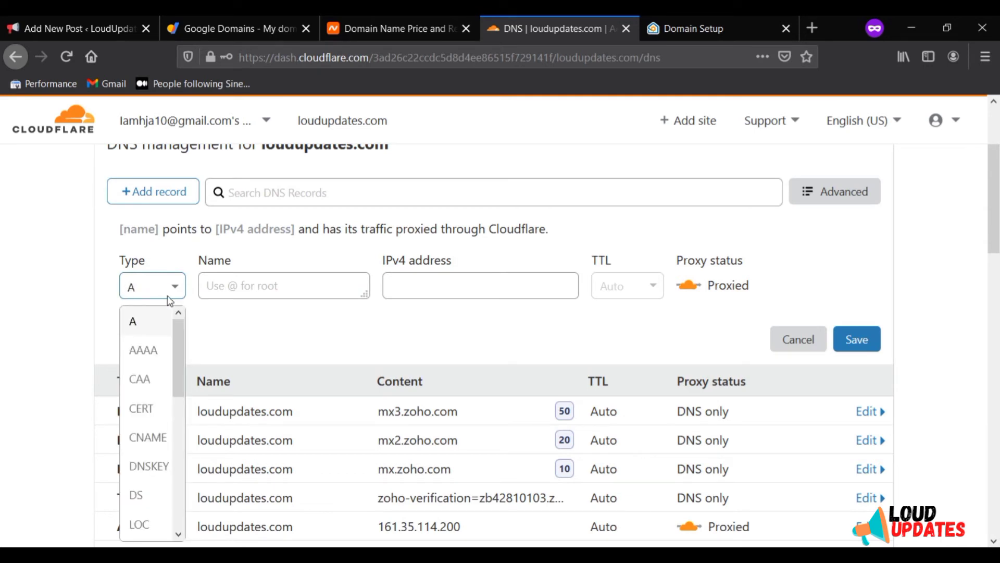
text(t)
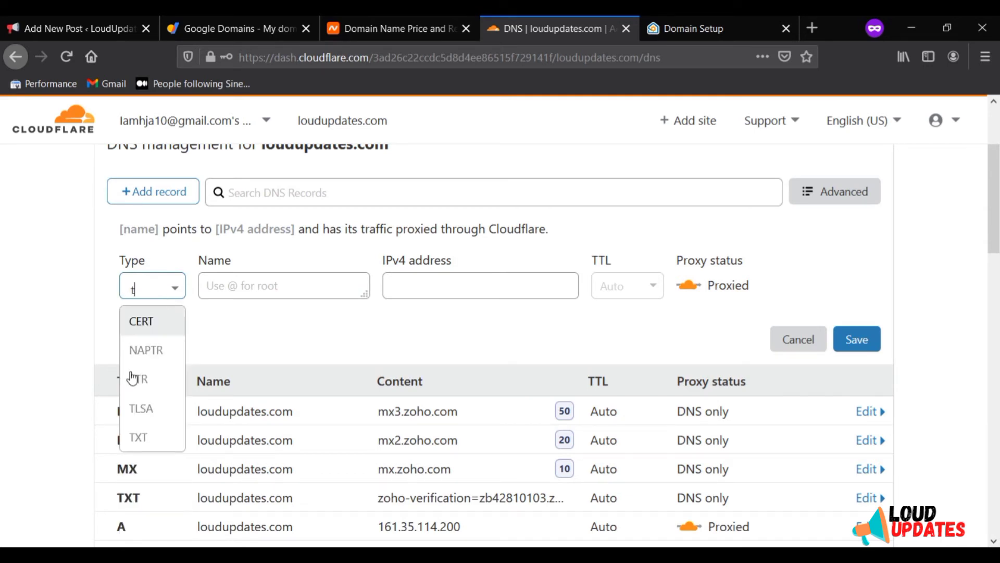
click(138, 436)
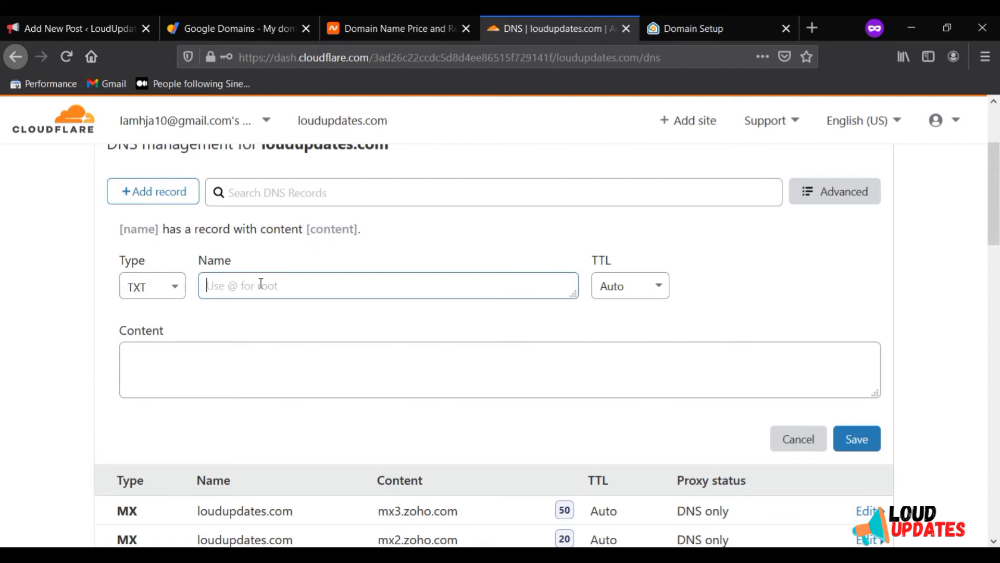
text(@)
click(237, 349)
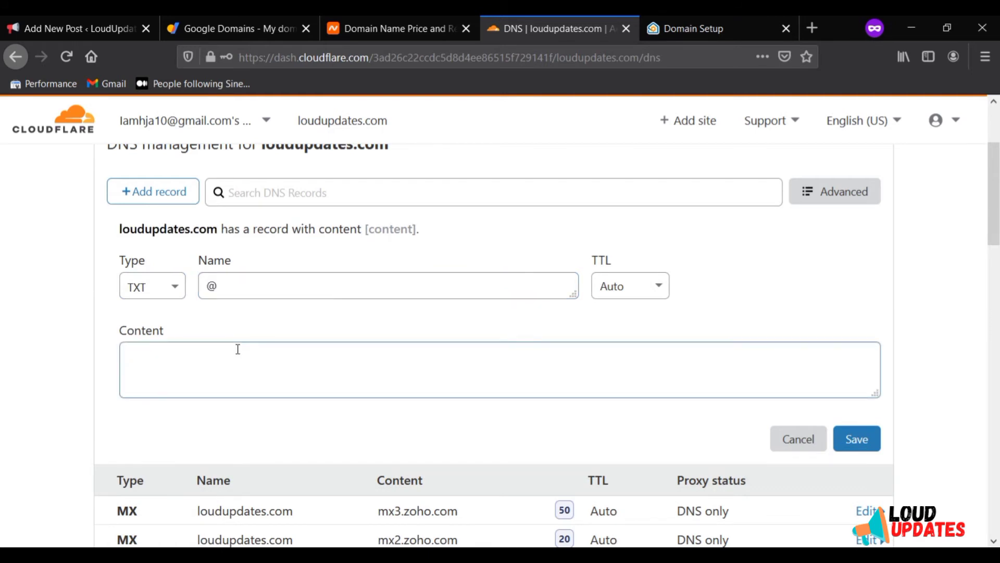
key(ctrl+v)
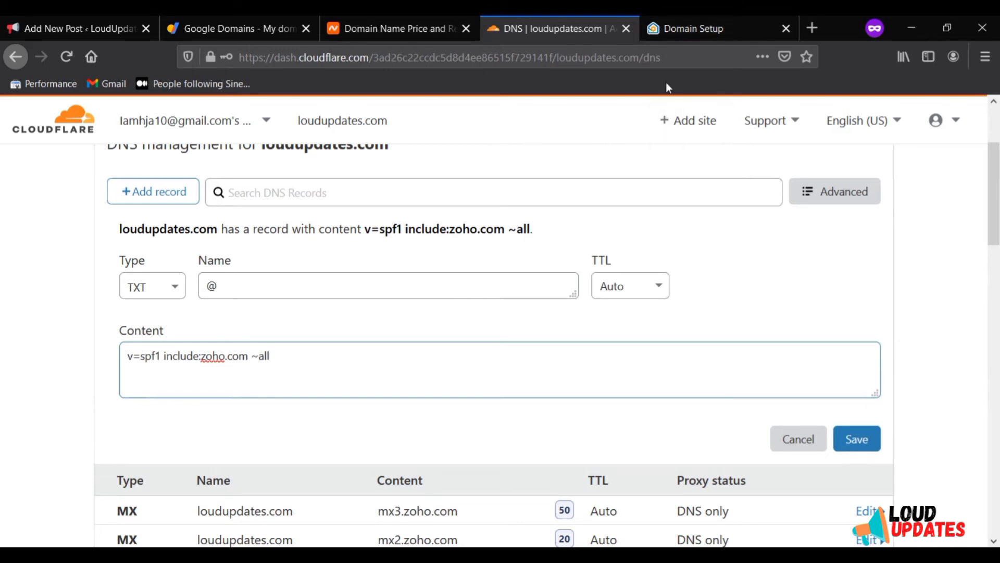
click(857, 438)
click(736, 23)
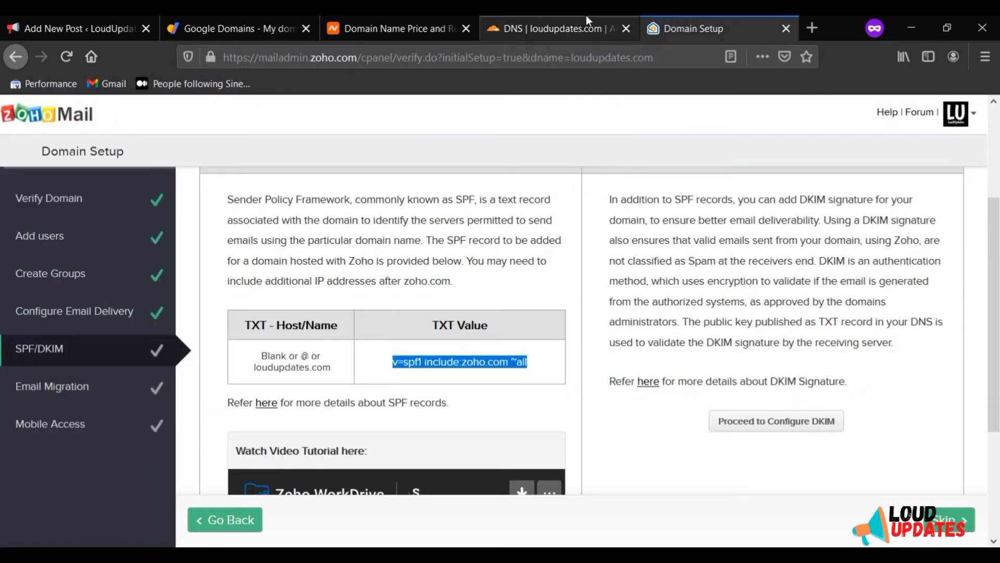
click(568, 31)
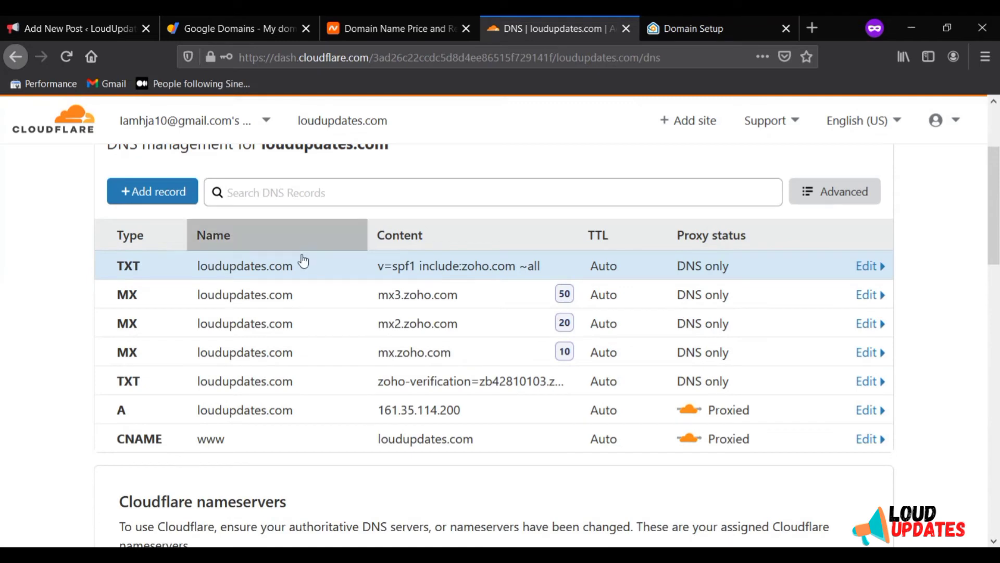
Proceed to DKIM for loudupdates.com and save a new selector named zoho.
click(702, 15)
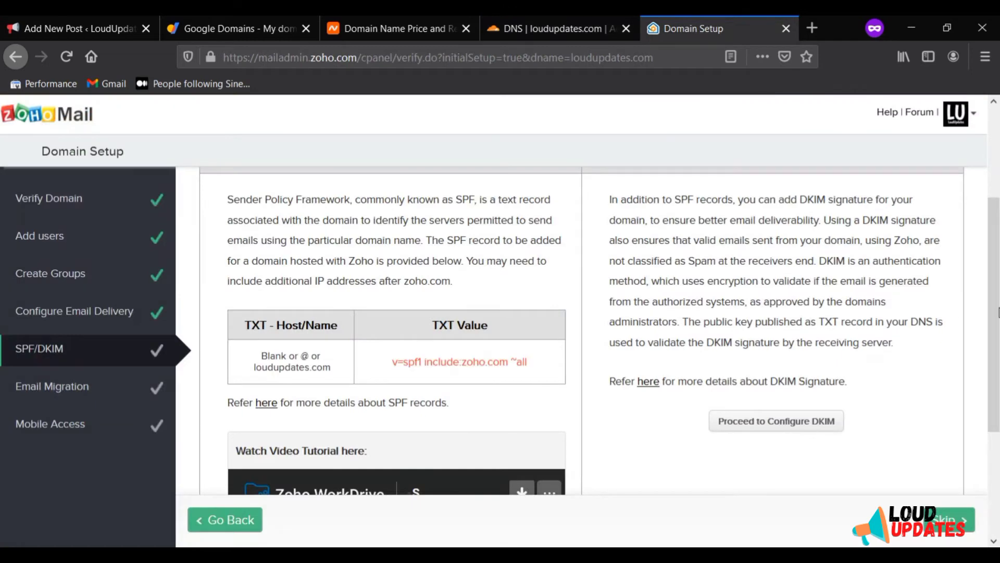
scroll(797, 313, up, 3)
drag(759, 315, 797, 315)
scroll(797, 314, down, 3)
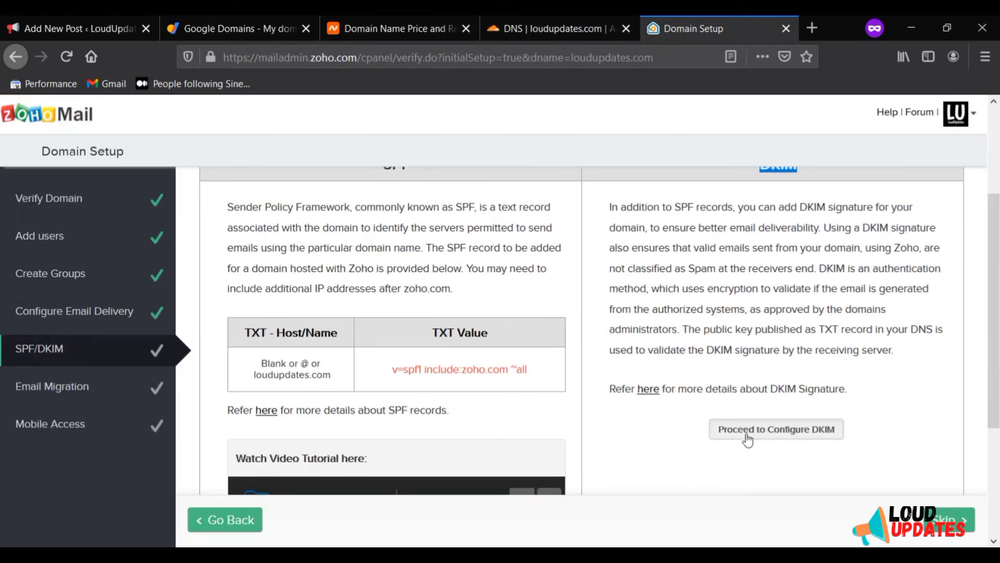
click(780, 437)
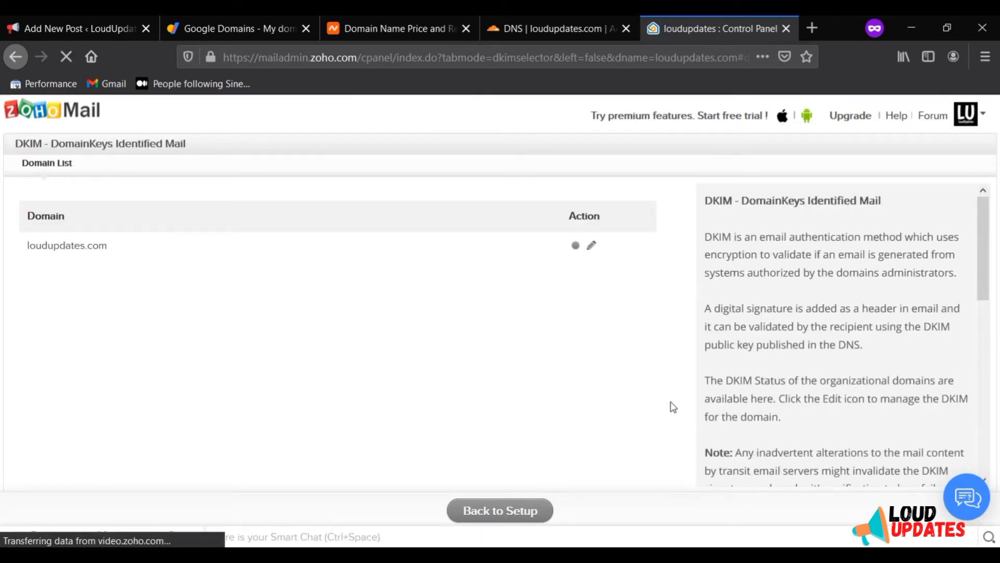
click(592, 246)
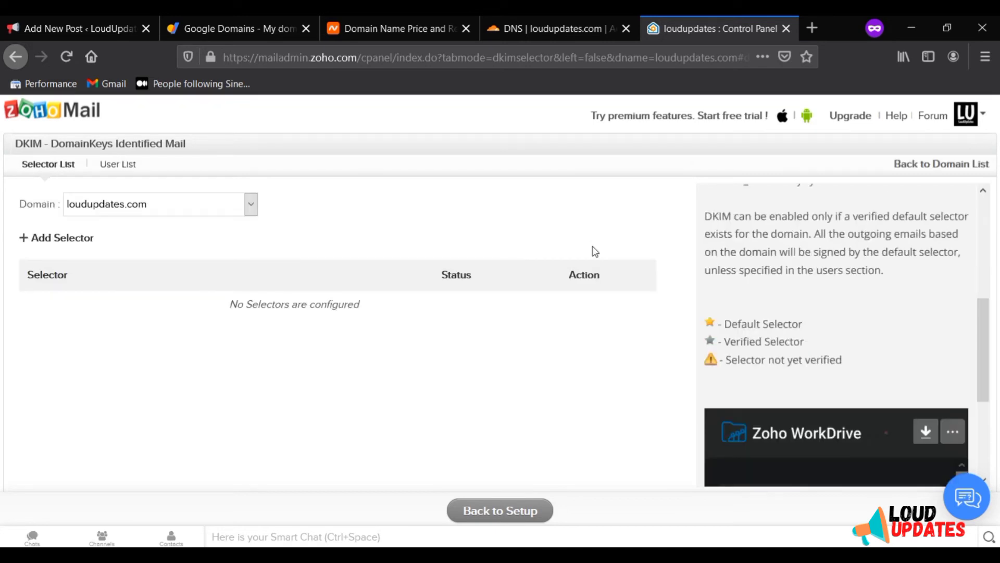
click(40, 241)
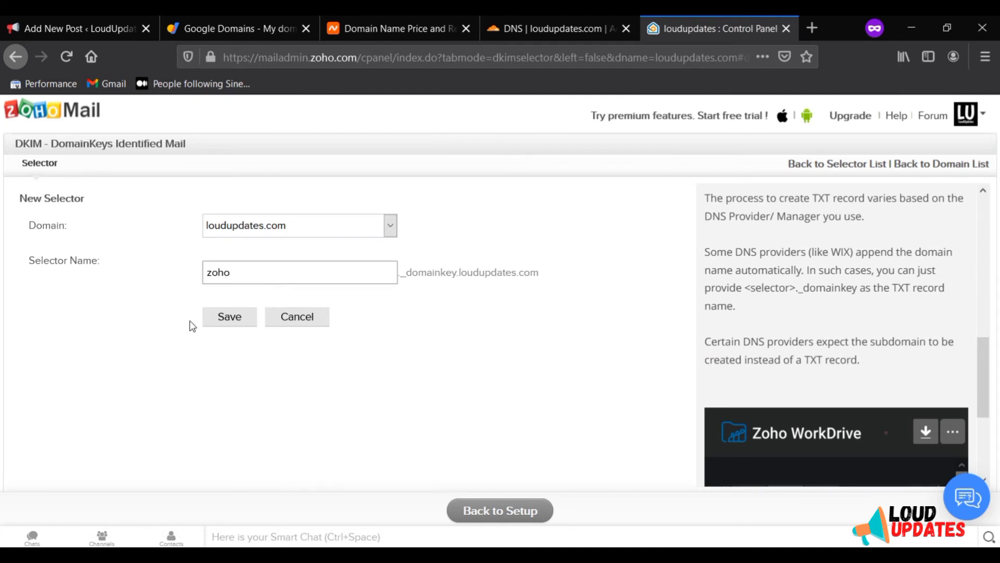
click(229, 317)
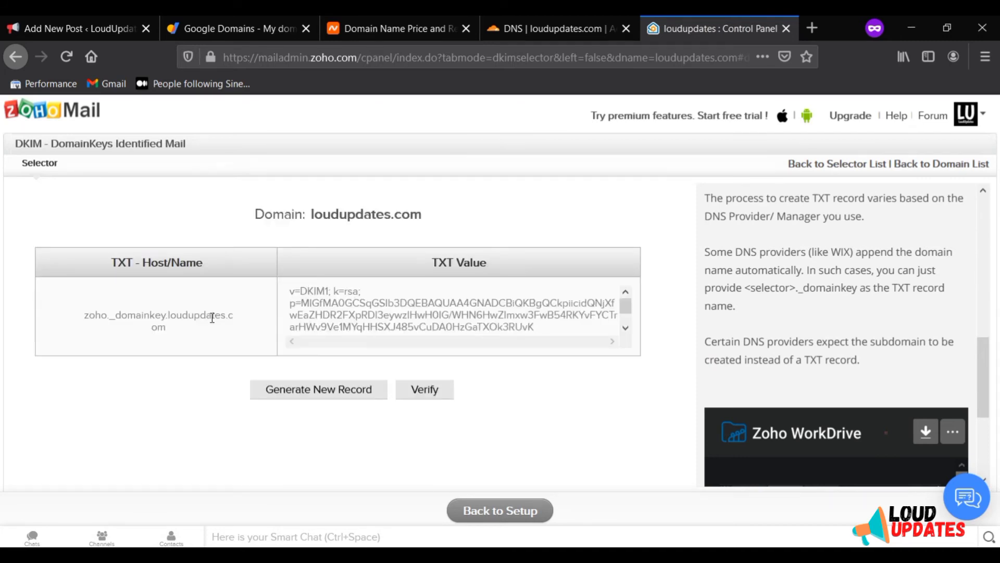
Start a new Cloudflare TXT record named with Zoho's DKIM host zoho._domainkey.
drag(83, 314, 162, 327)
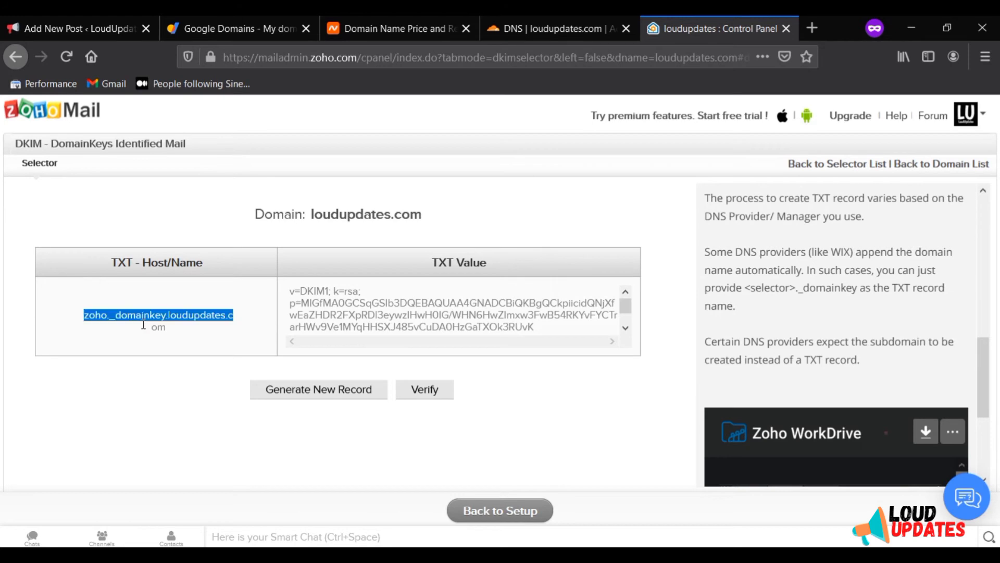
right_click(162, 323)
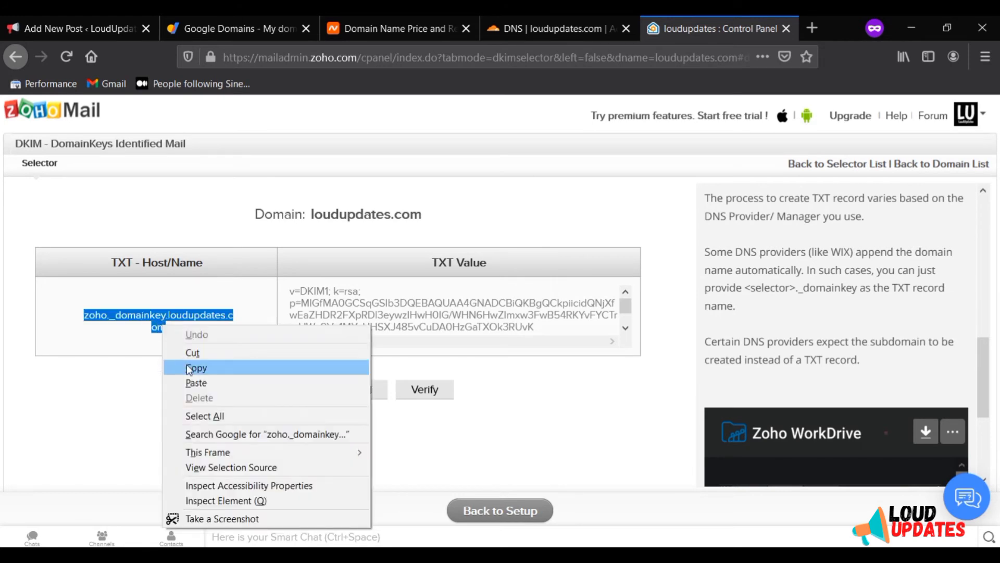
click(191, 368)
click(559, 23)
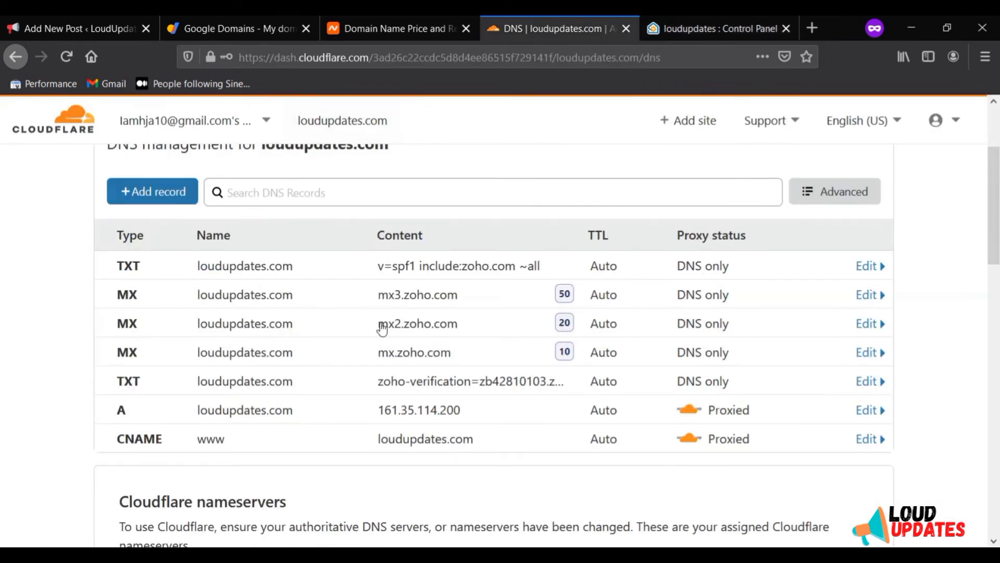
scroll(330, 322, up, 3)
click(144, 334)
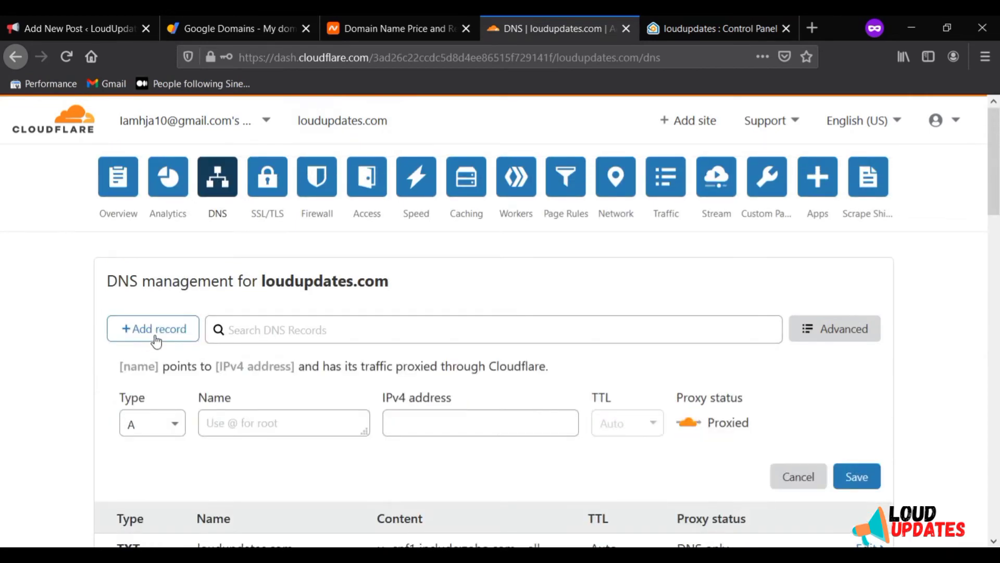
scroll(699, 407, down, 2)
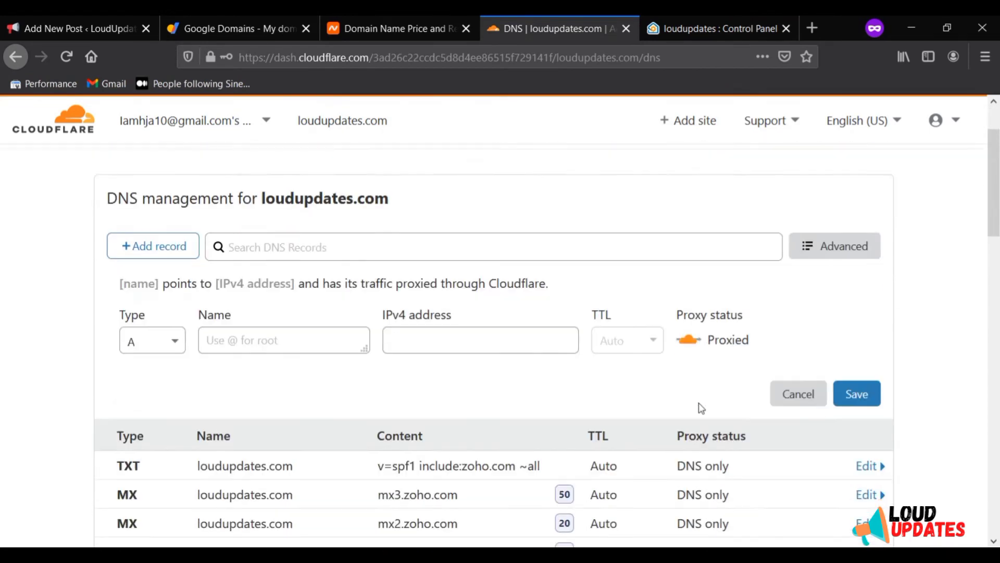
click(145, 342)
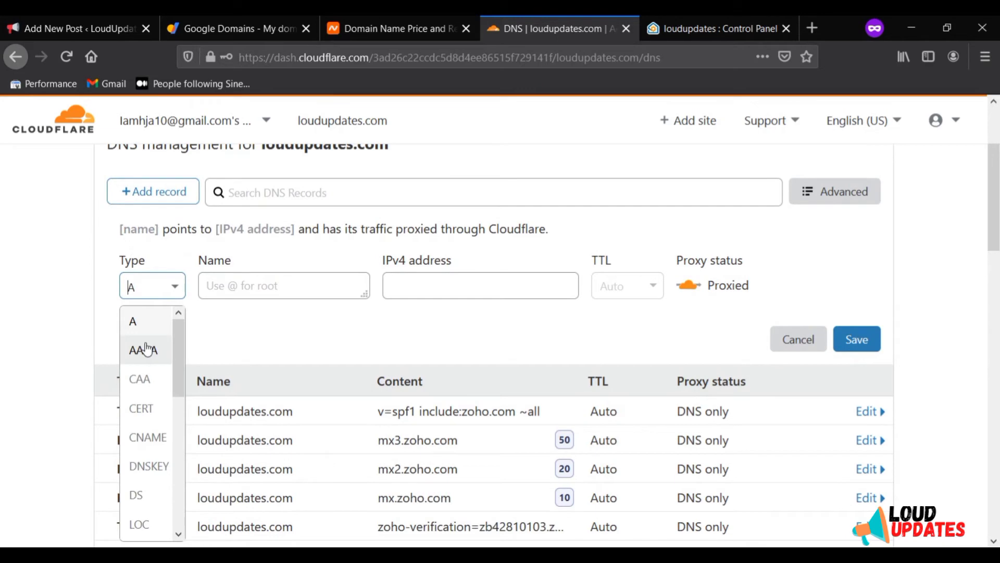
text(t)
click(136, 438)
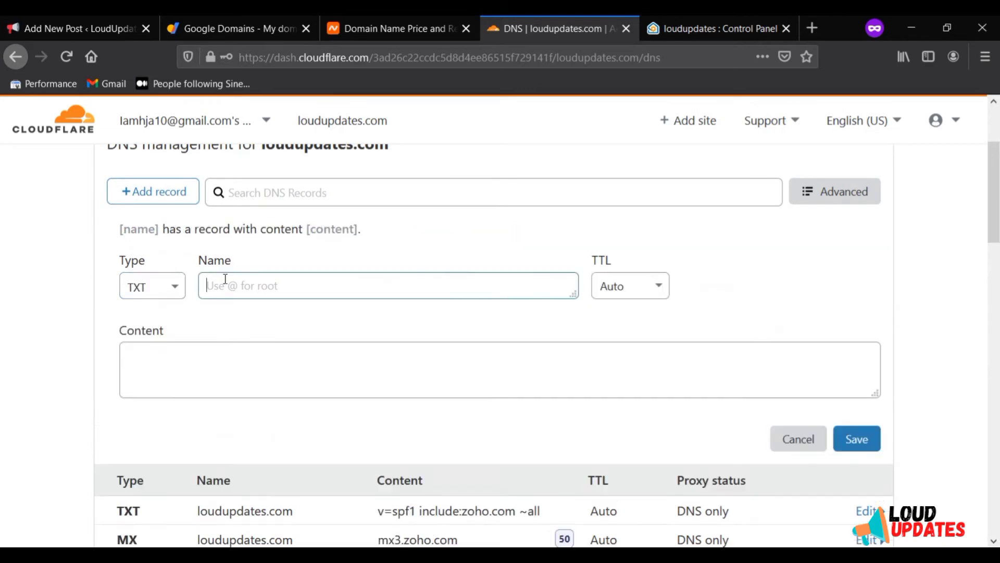
click(727, 15)
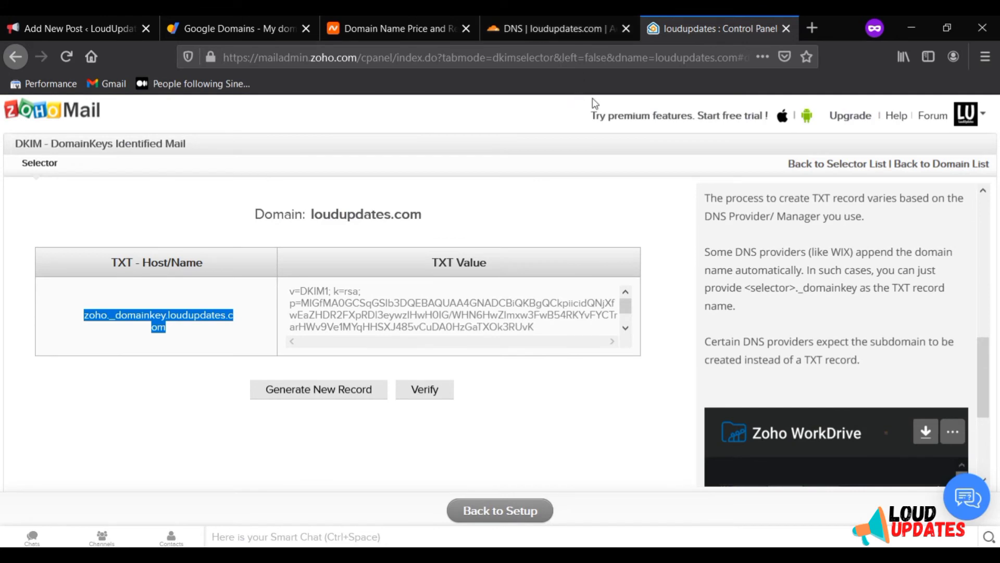
click(597, 20)
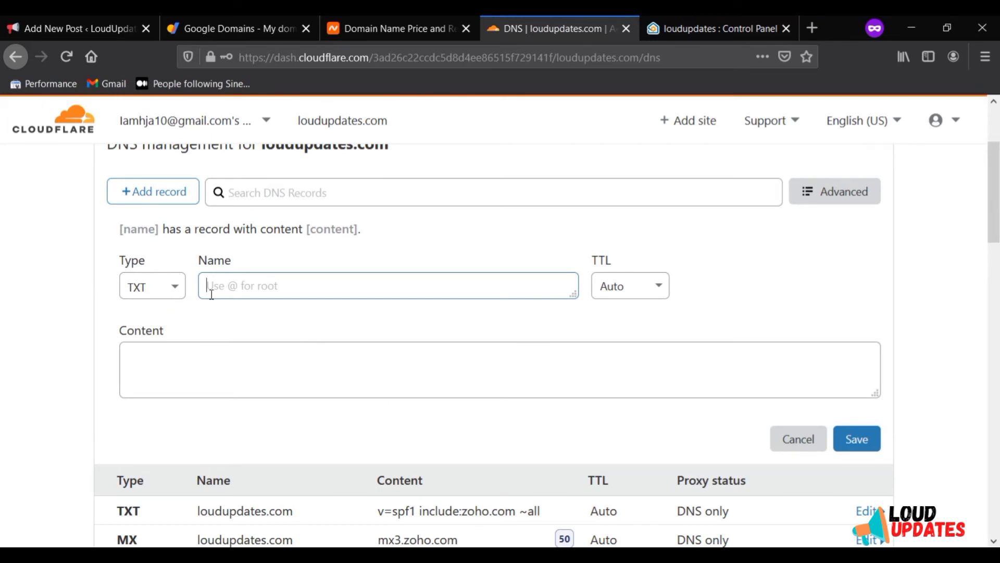
key(ctrl+v)
Paste Zoho's v=DKIM1 key as the record content and save it.
click(729, 22)
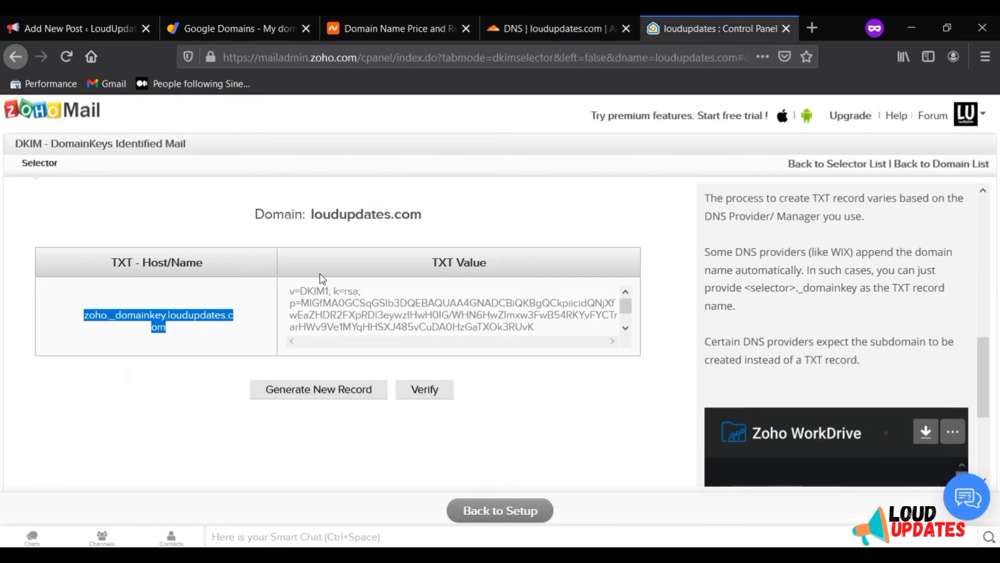
drag(290, 288, 462, 311)
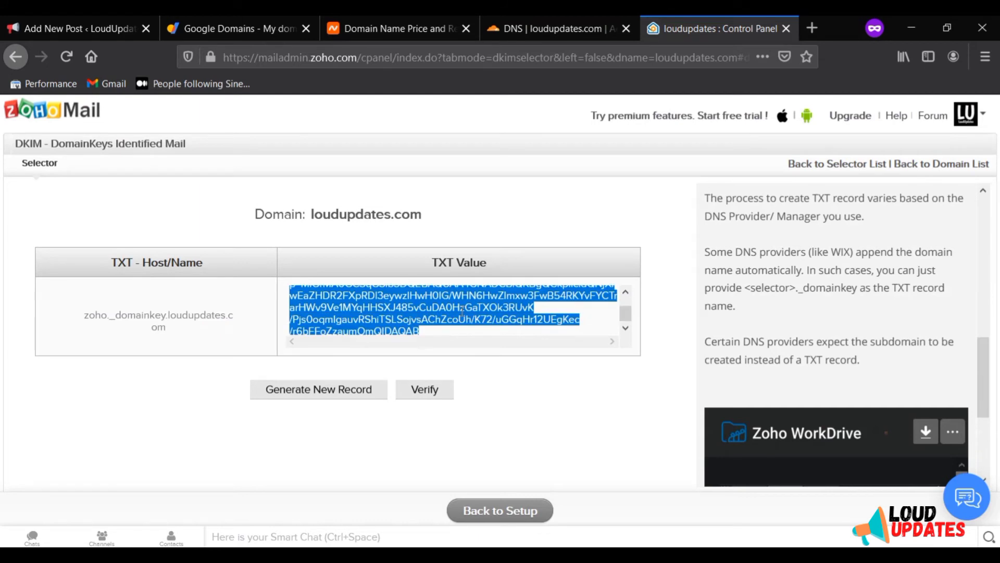
right_click(432, 306)
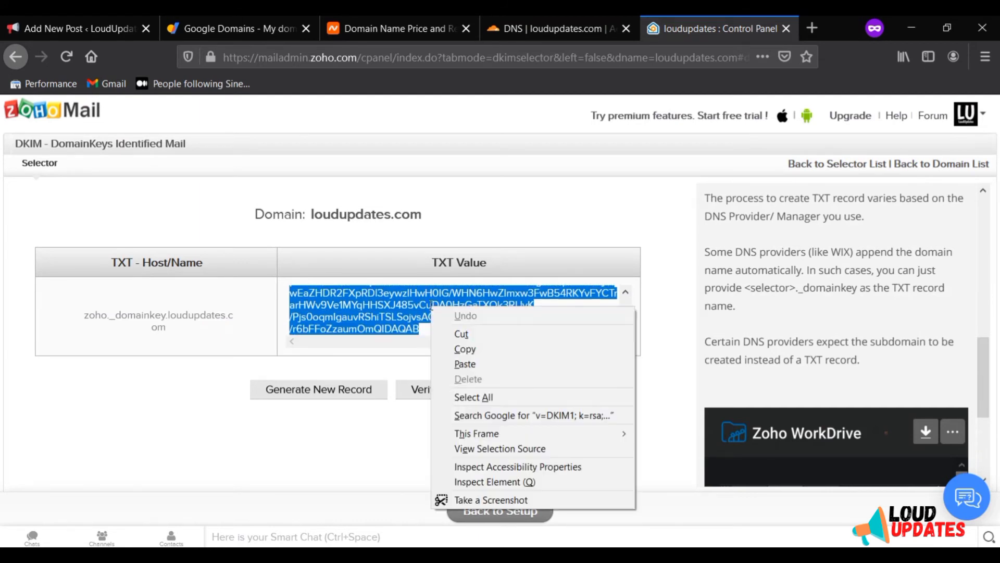
click(458, 343)
click(527, 17)
right_click(253, 358)
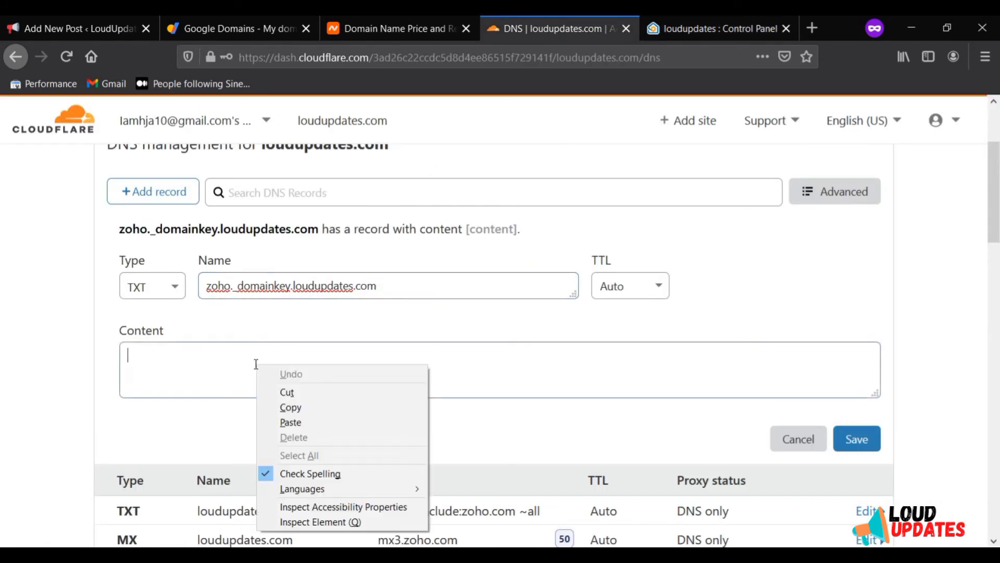
click(280, 426)
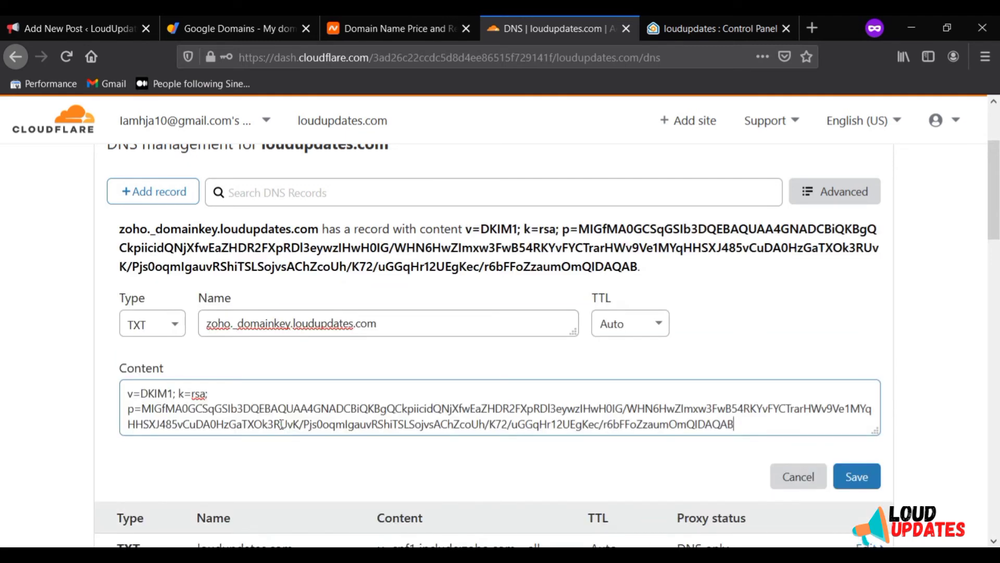
click(855, 480)
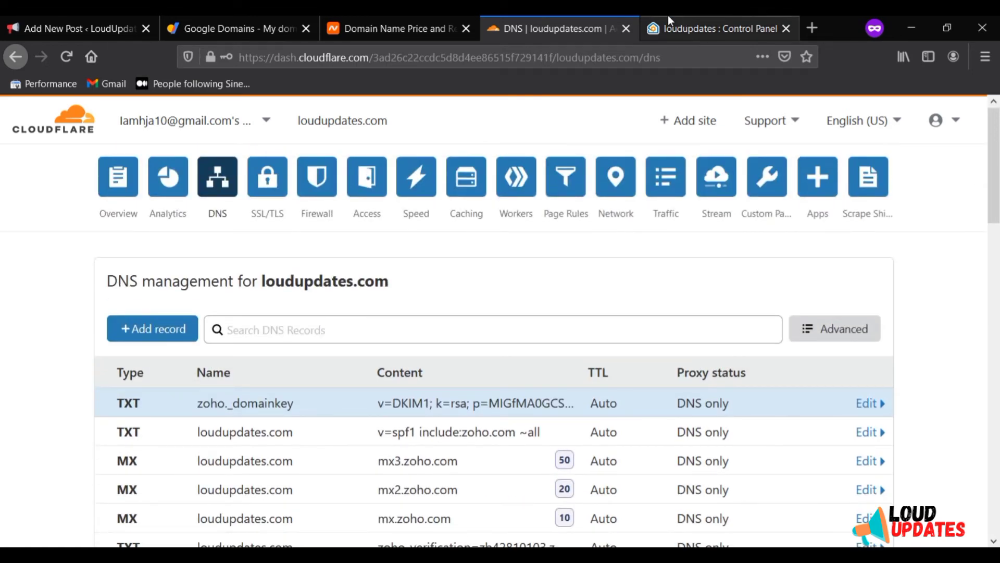
Verify the DKIM record, return to Domain Setup, and skip the Email Migration step.
click(653, 23)
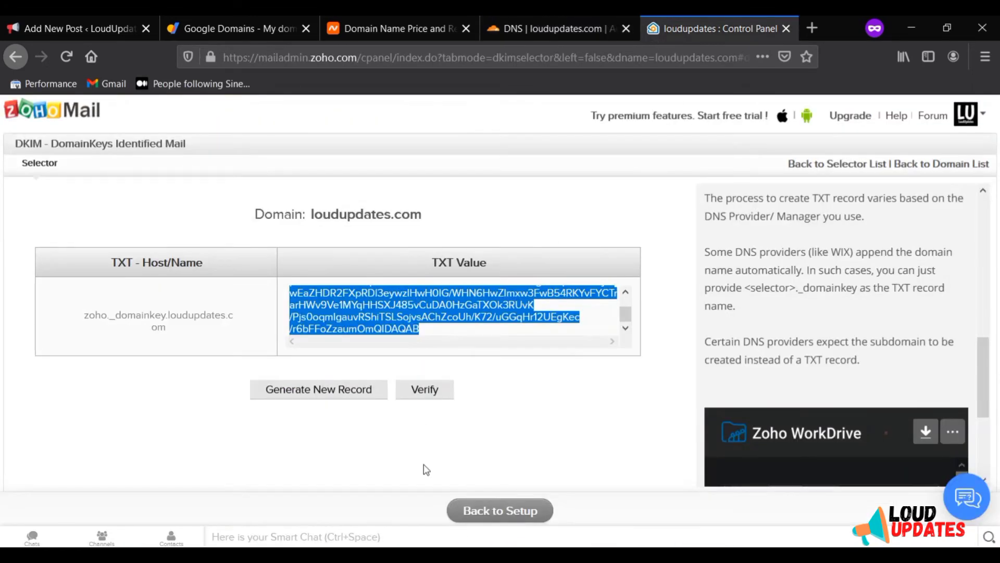
click(435, 428)
click(416, 389)
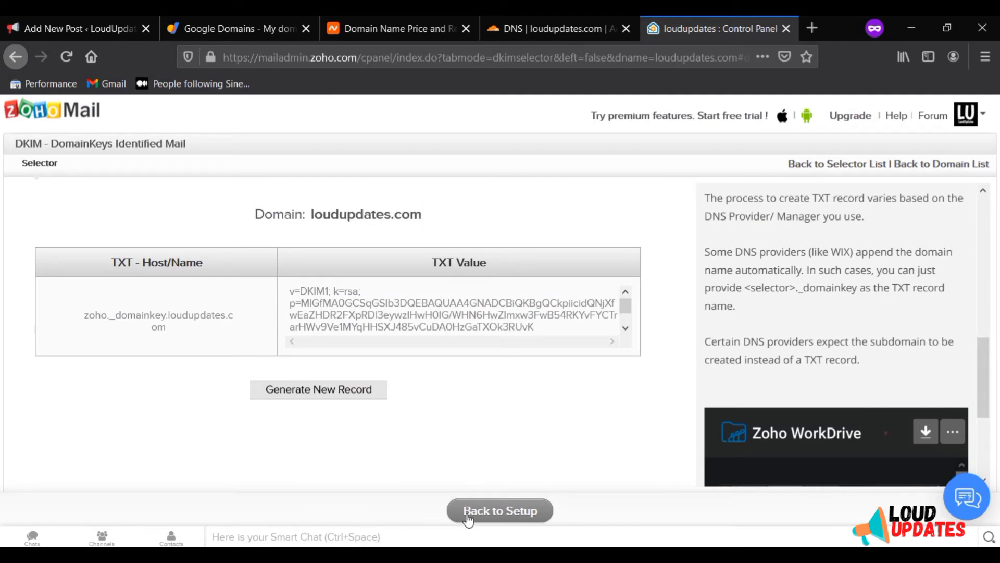
click(484, 509)
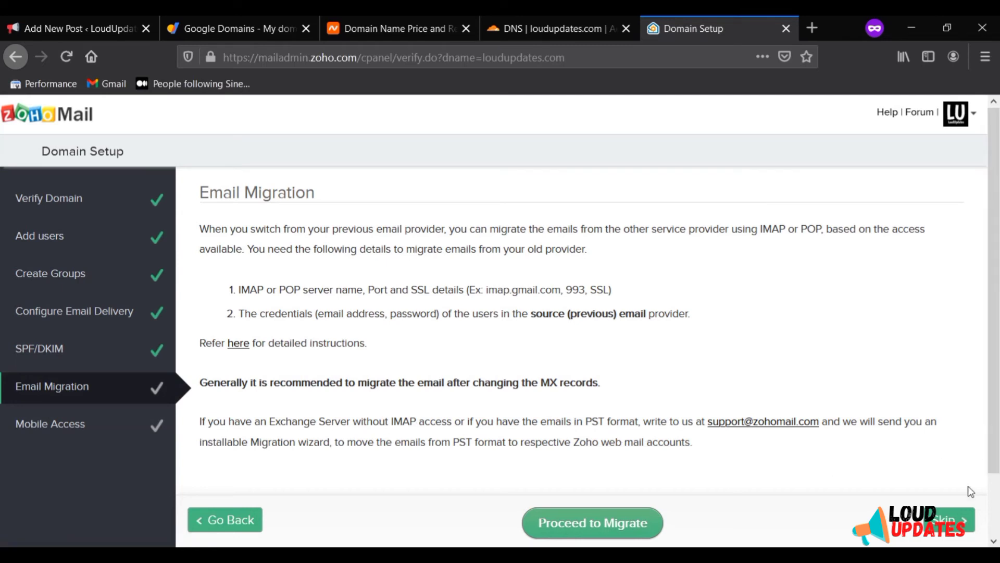
click(959, 520)
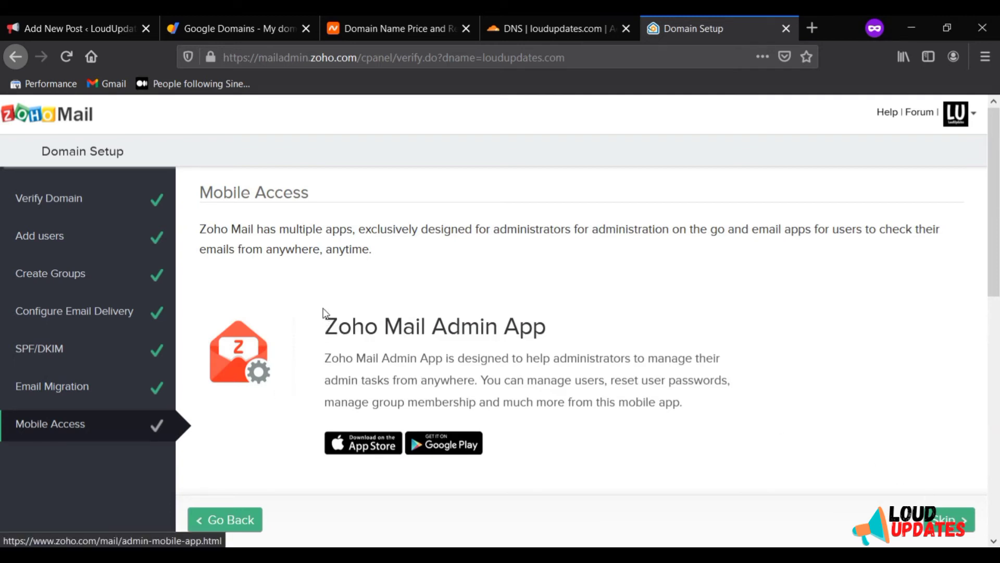
drag(324, 312, 596, 326)
click(553, 350)
Skip Mobile Access and go to Zoho Workplace from the setup-complete page.
click(948, 532)
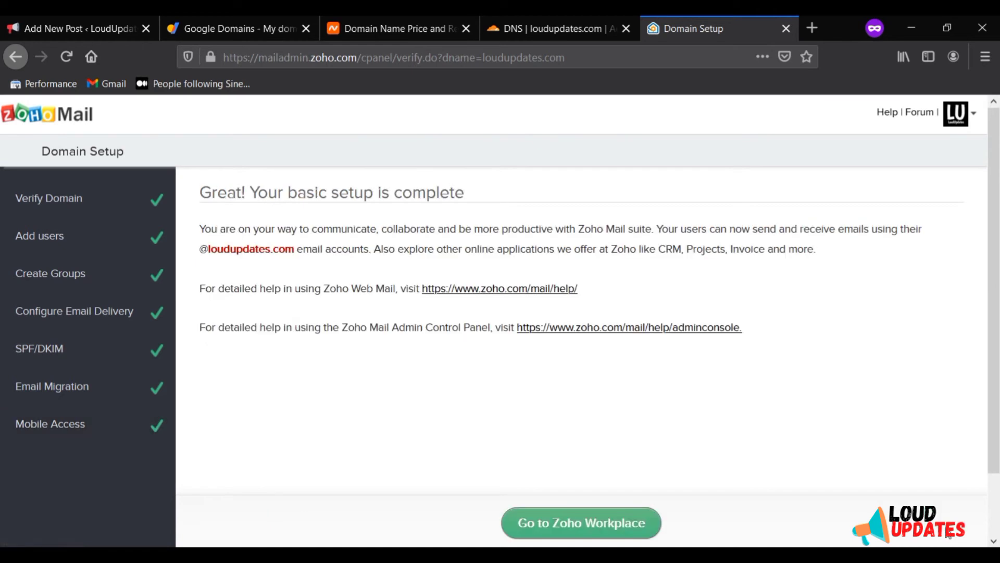
click(571, 540)
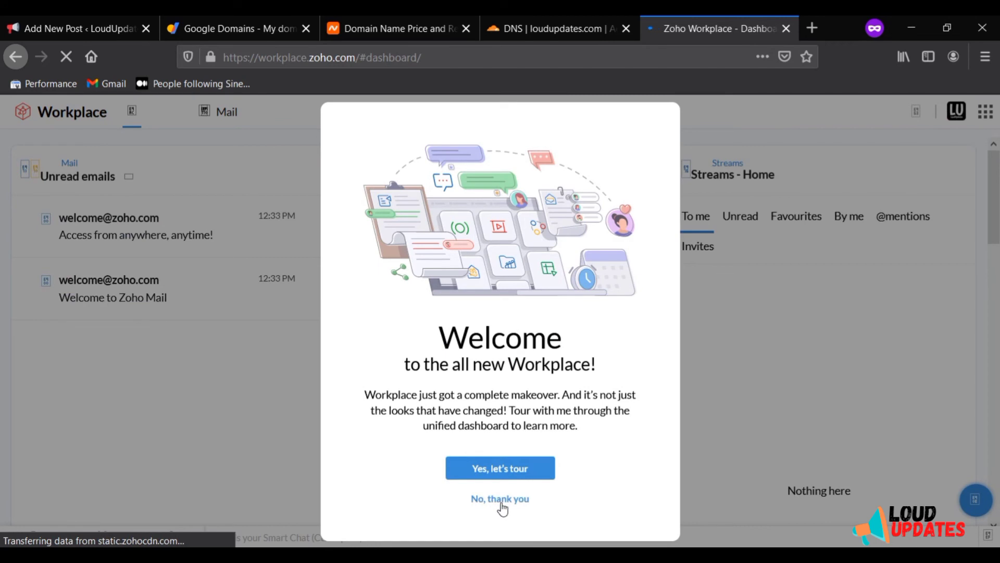
Decline the Workplace tour, read the welcome email in Mail, then delete it.
click(498, 503)
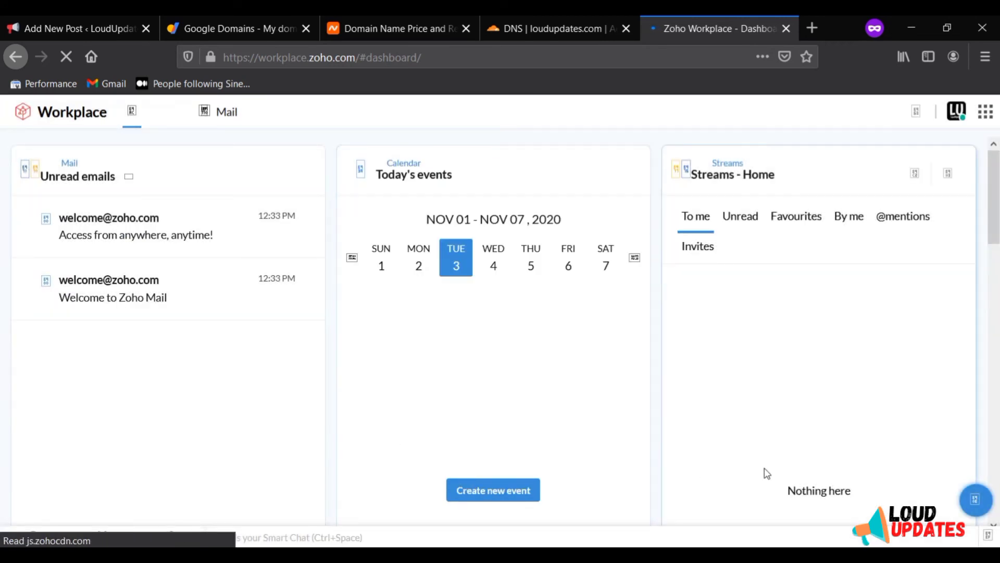
click(216, 125)
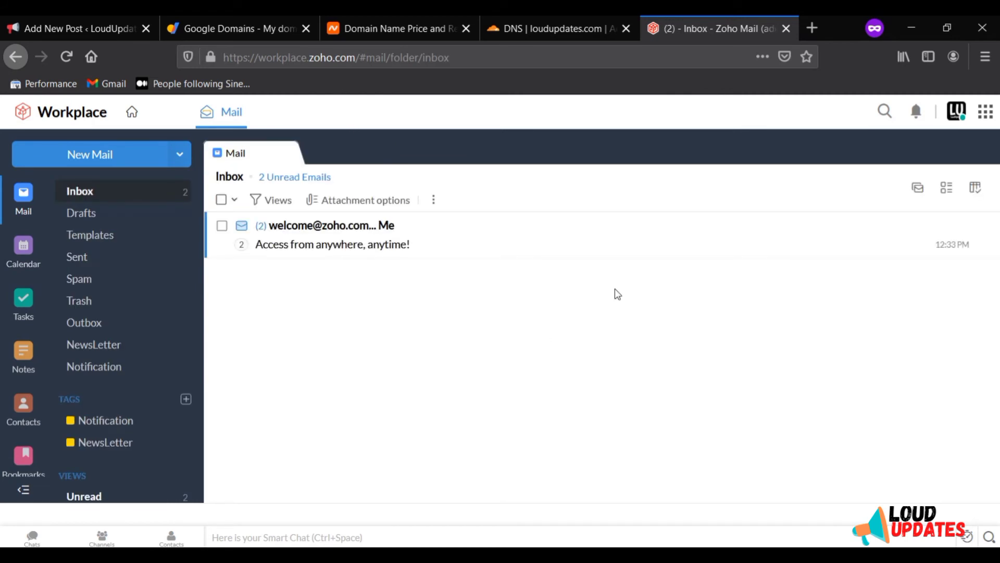
click(463, 248)
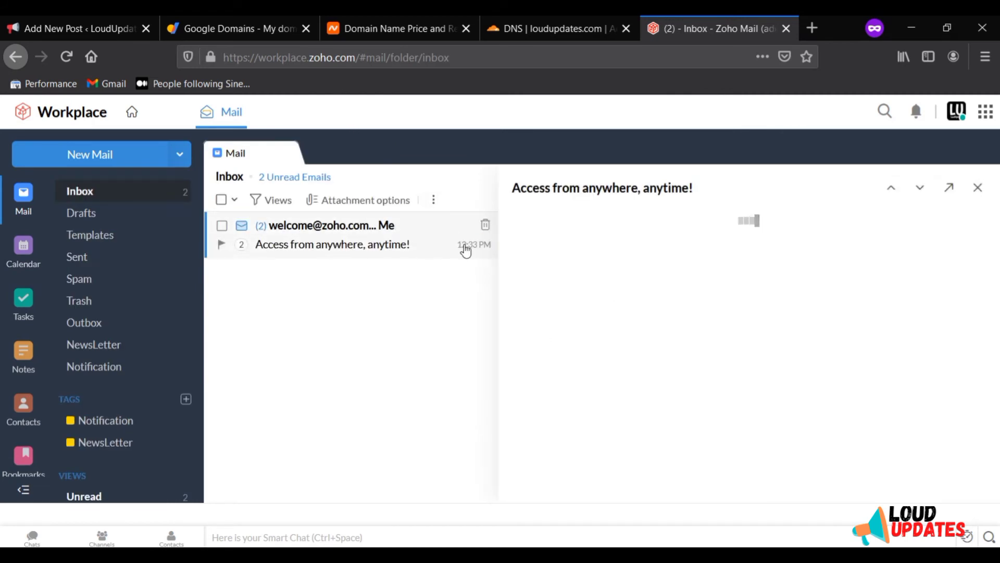
scroll(616, 418, down, 10)
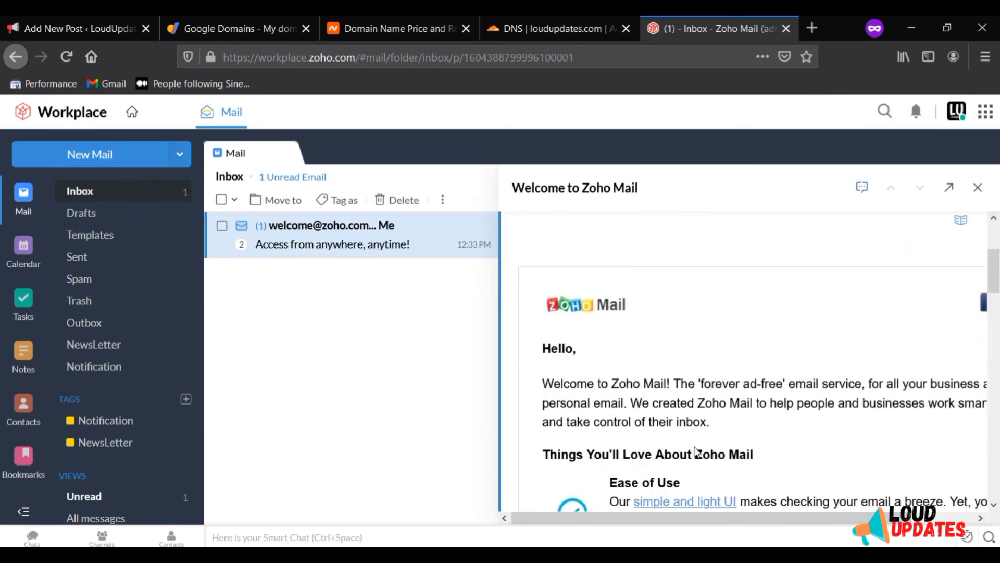
click(944, 190)
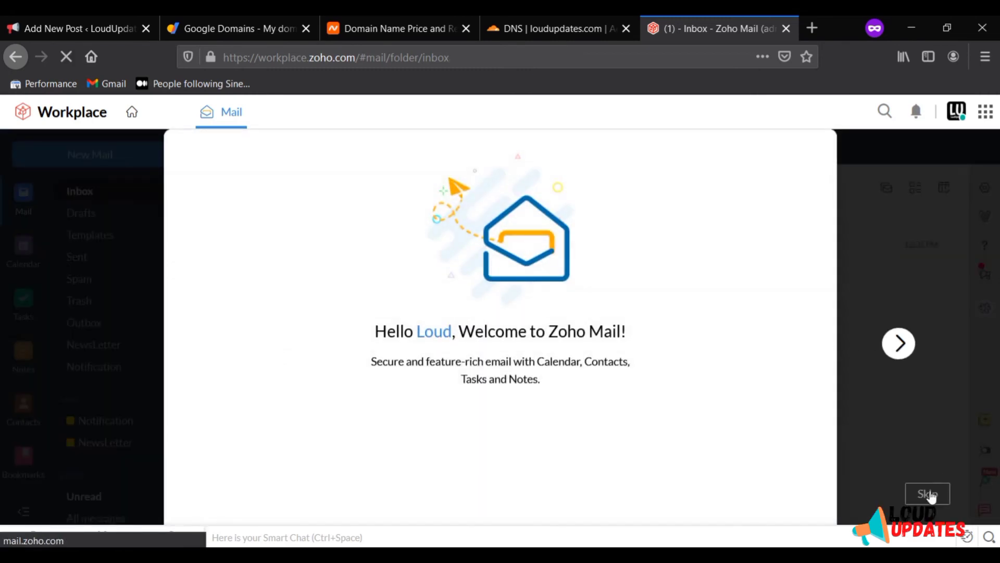
click(928, 494)
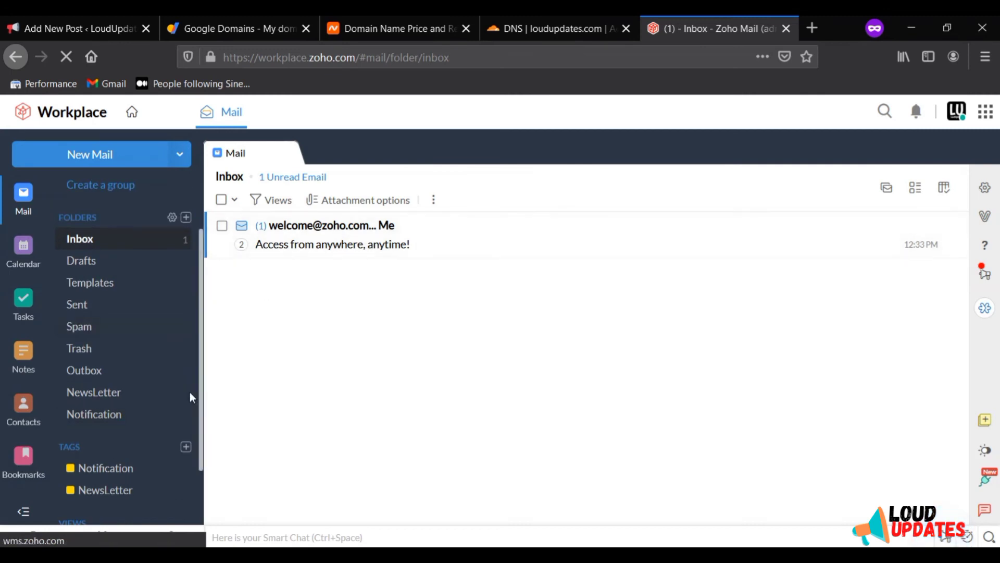
scroll(145, 478, down, 2)
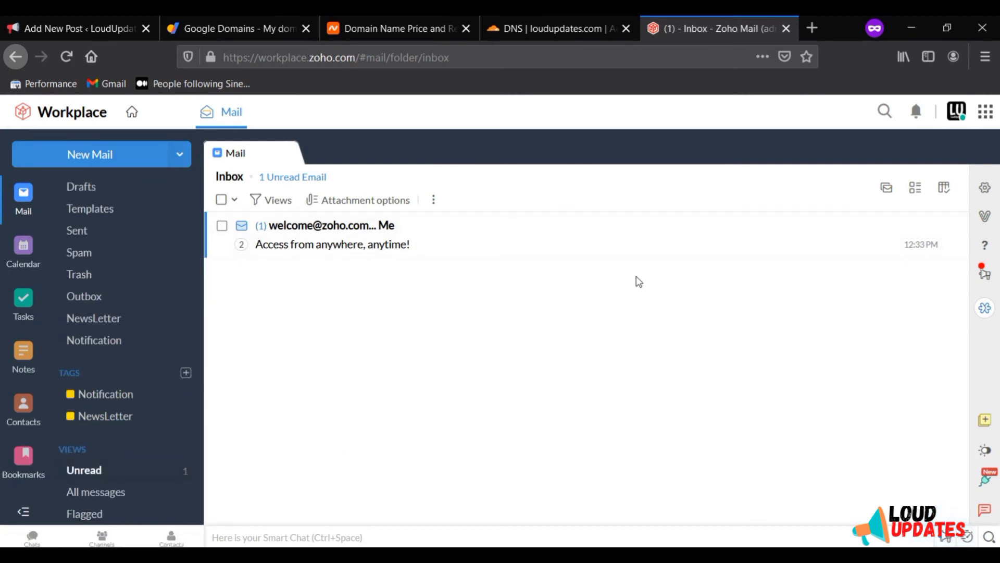
click(963, 249)
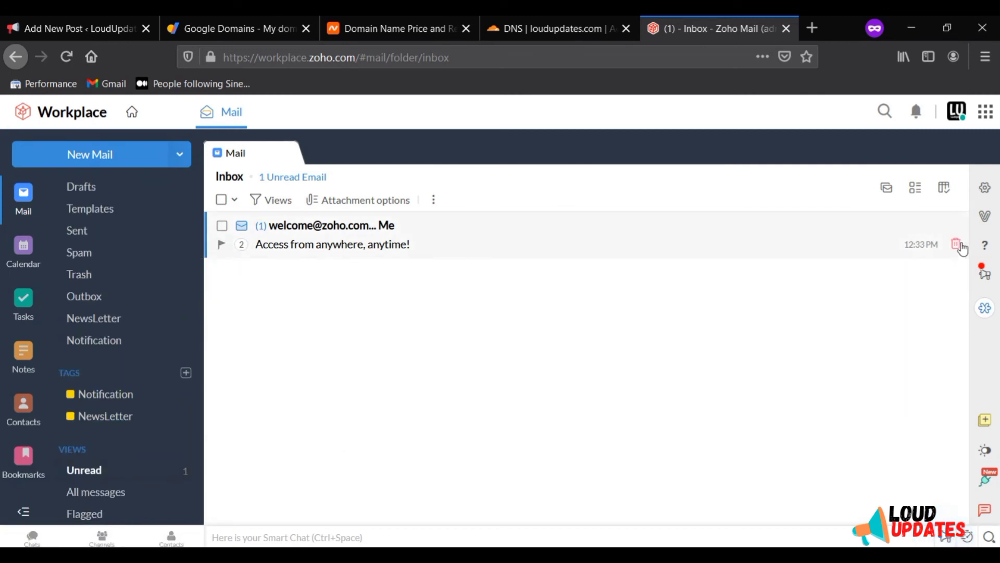
Load gmail.com in a new browser tab.
click(814, 29)
text(gmail.com)
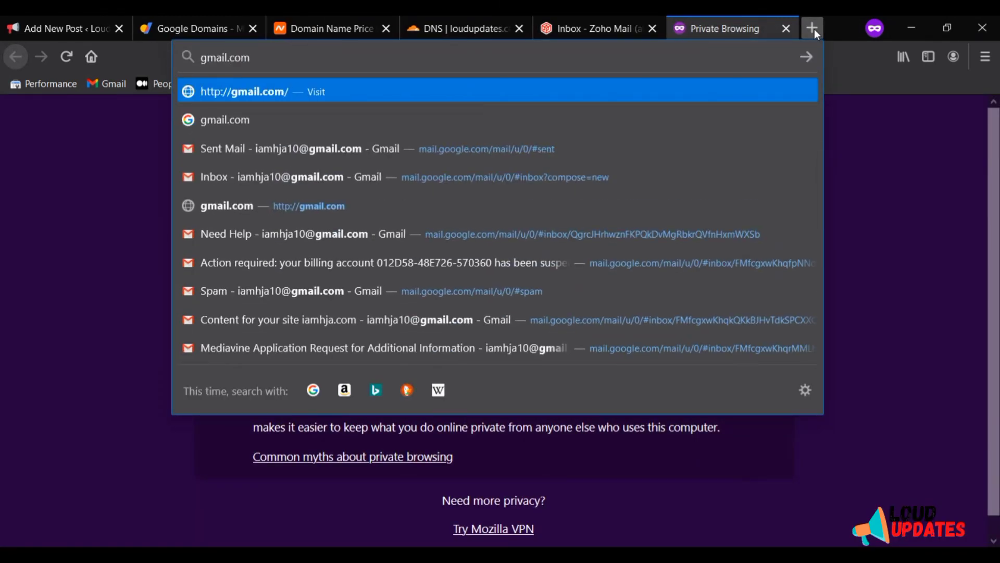
key(Return)
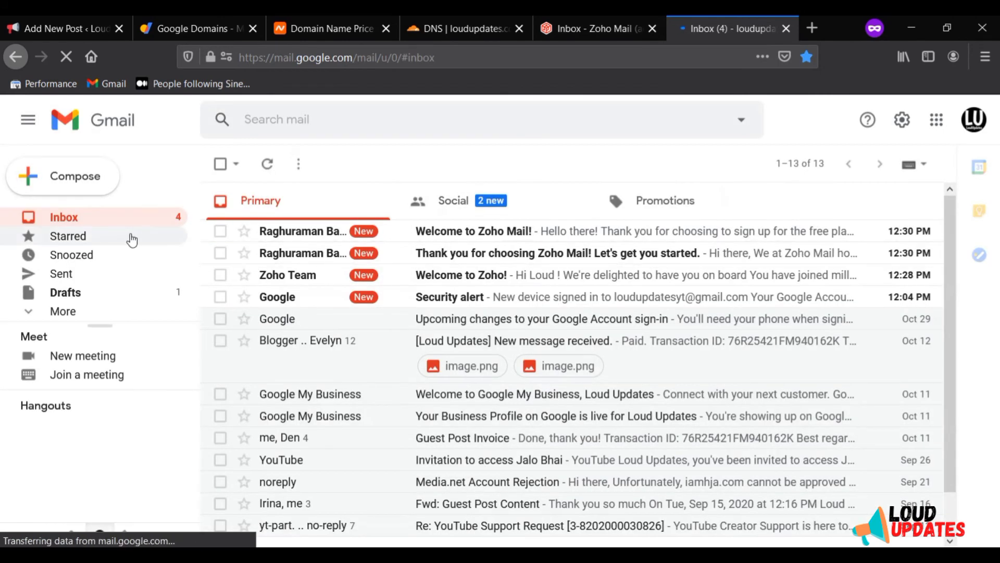
Send an email with subject Testing123 and body test1234 to the loudupdates.com admin mailbox.
click(79, 184)
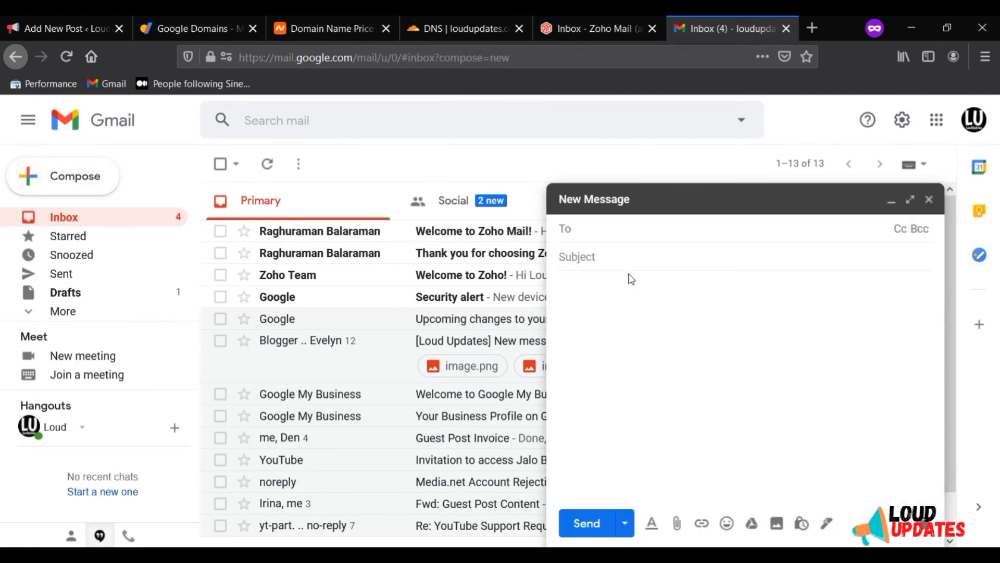
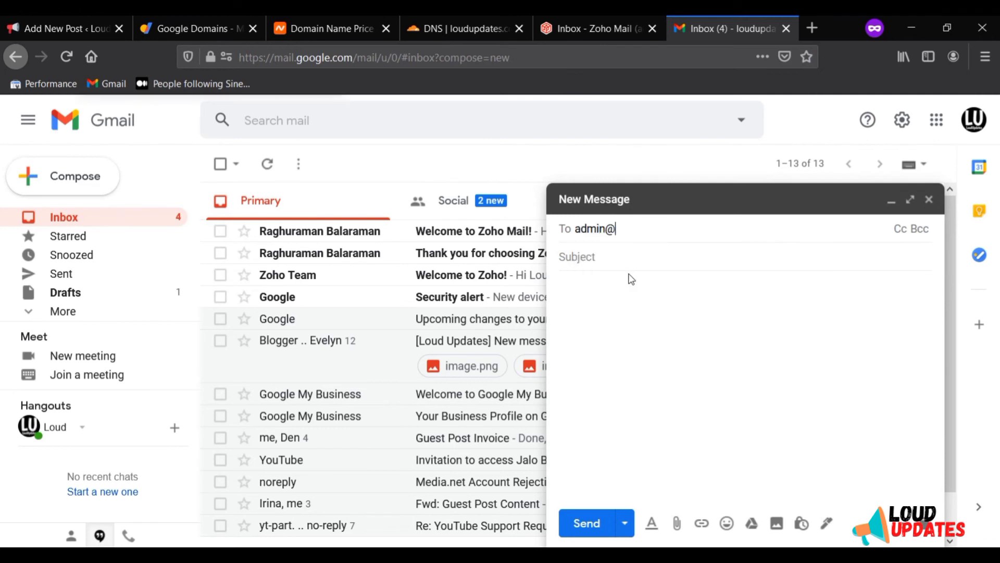
click(631, 261)
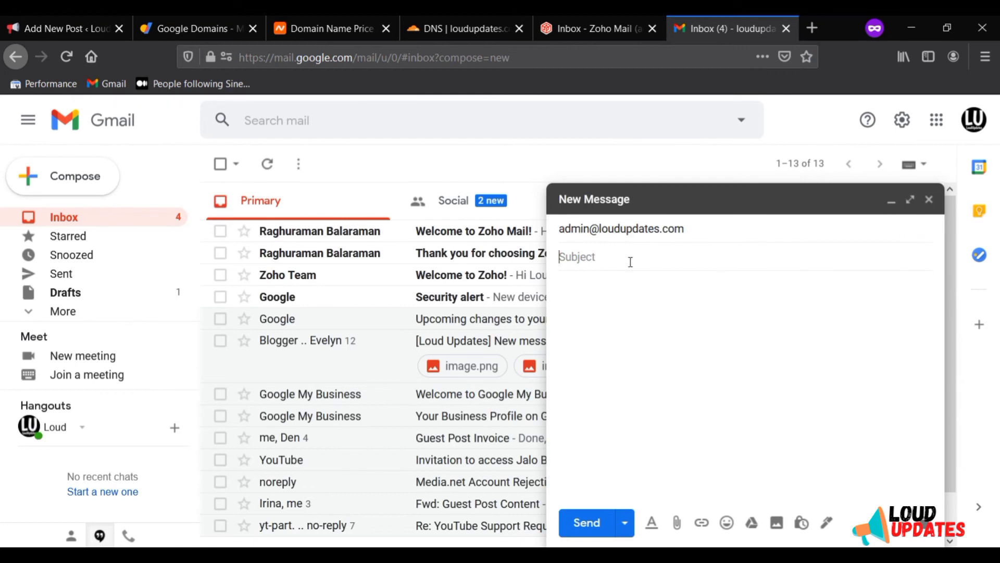
text(Testing123)
click(662, 304)
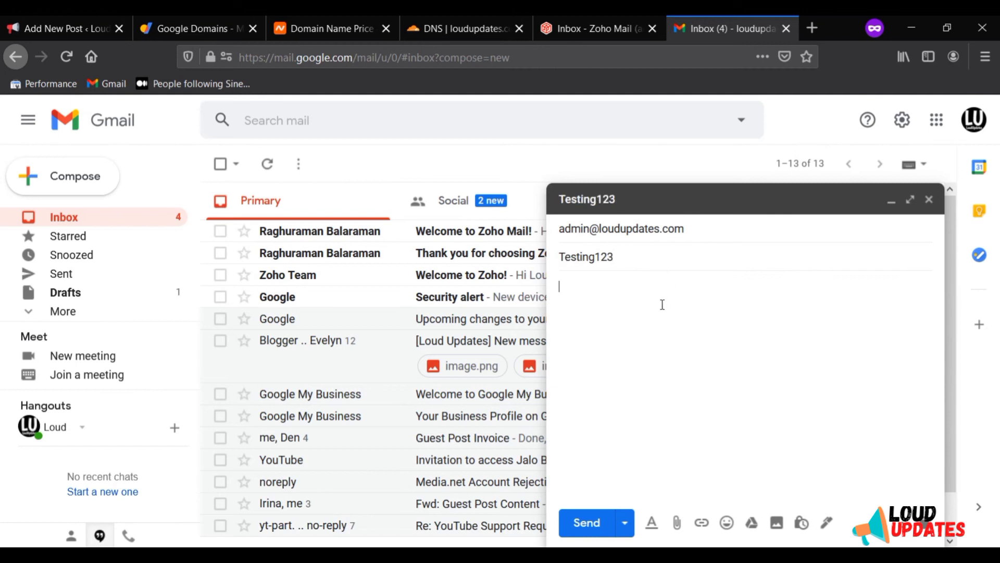
text(test1234)
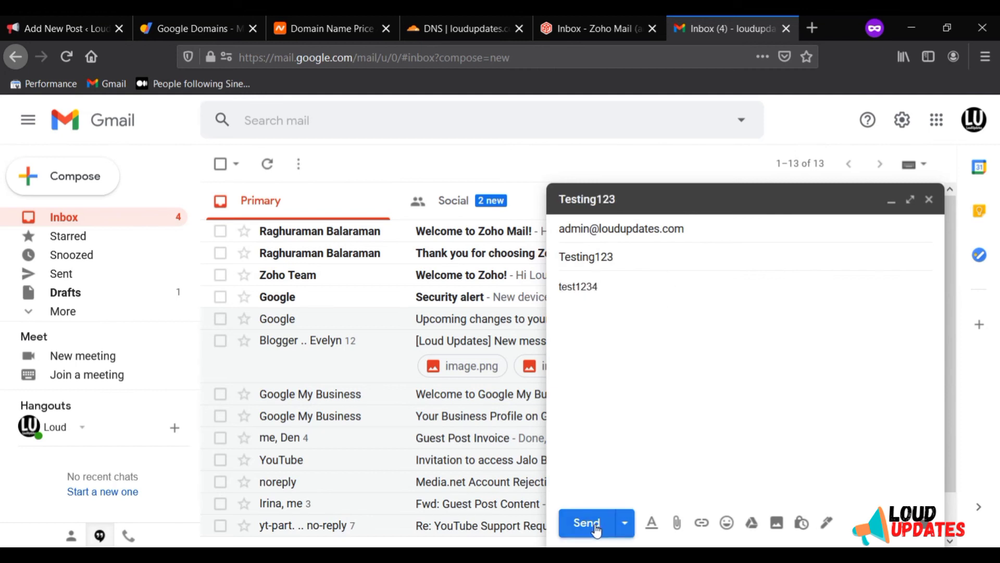
click(561, 231)
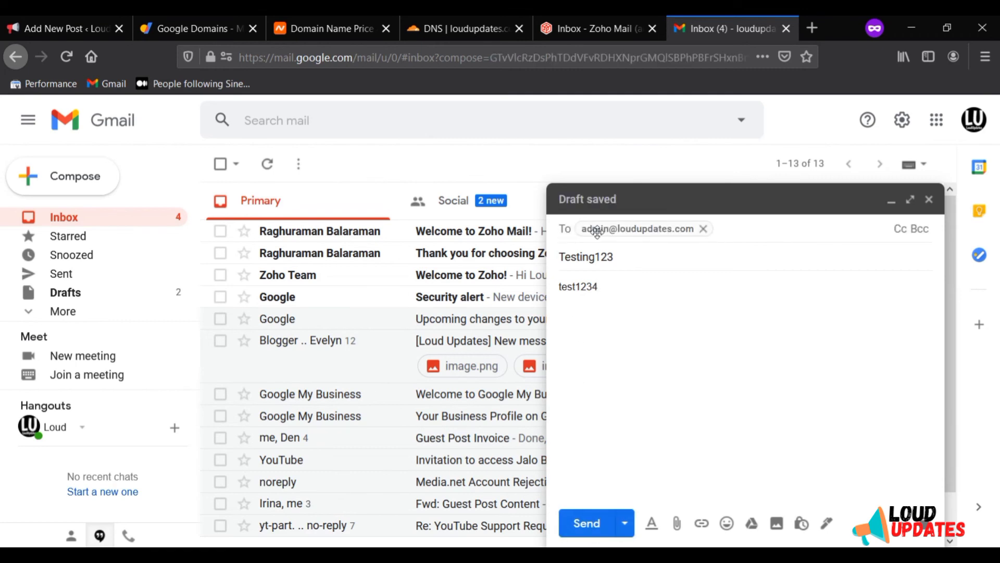
click(575, 529)
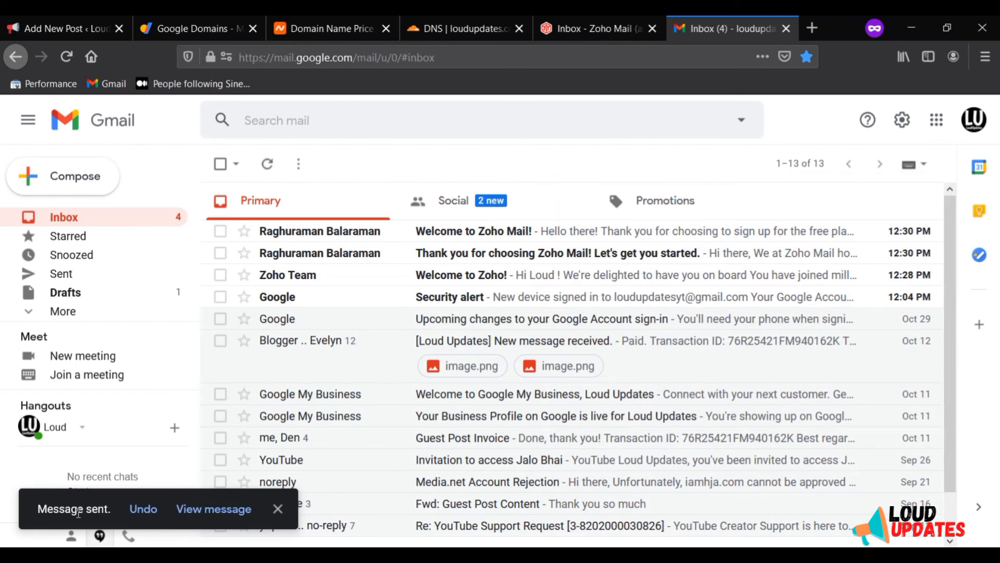
Reload Zoho, skip the Workplace tour, open the Mail inbox and dismiss the bookmark promo.
click(582, 14)
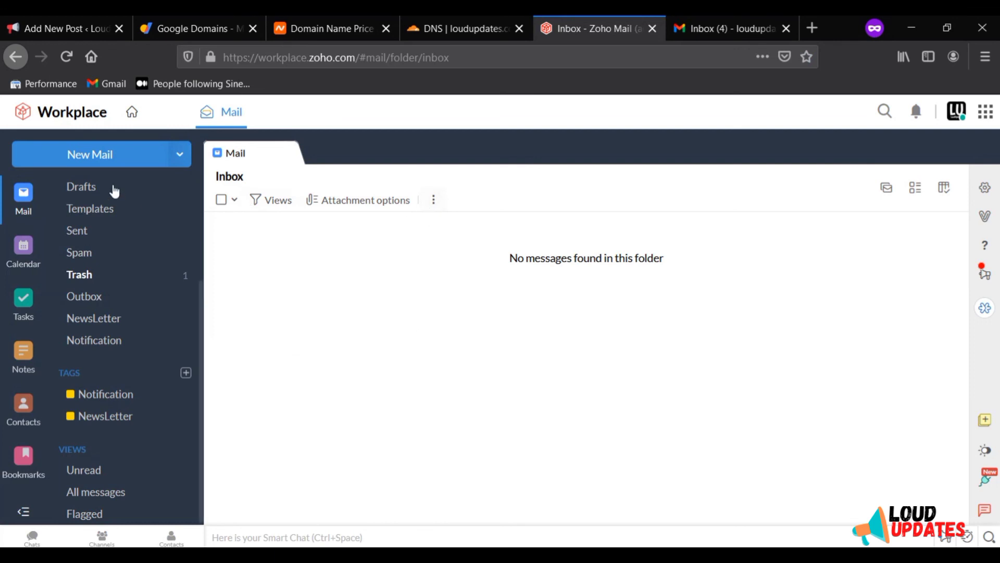
key(F5)
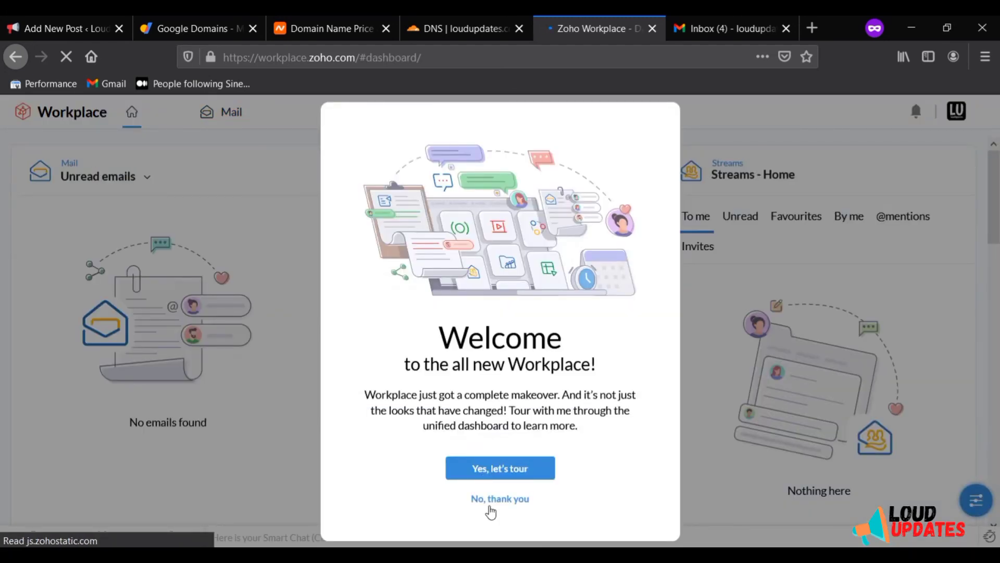
click(492, 500)
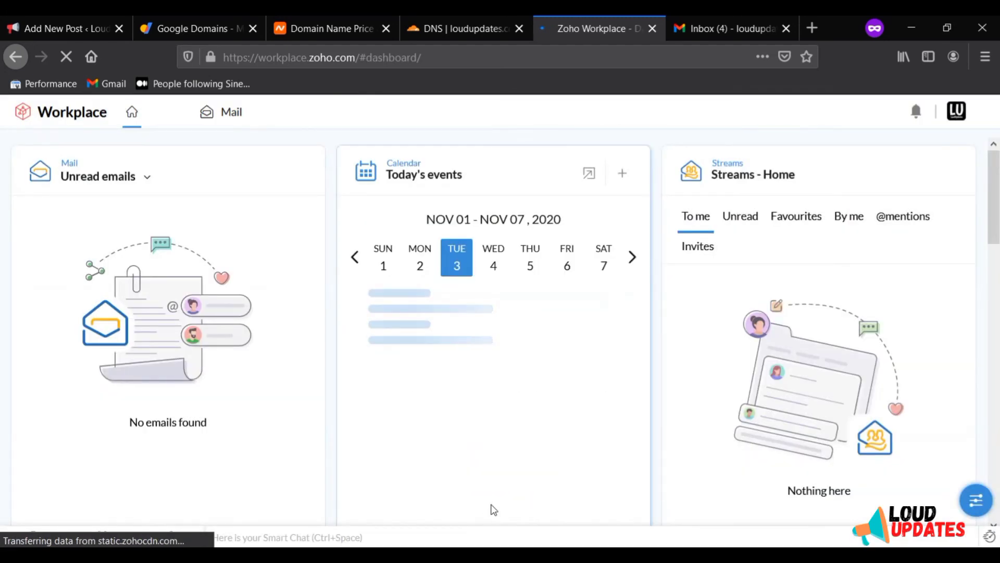
click(141, 180)
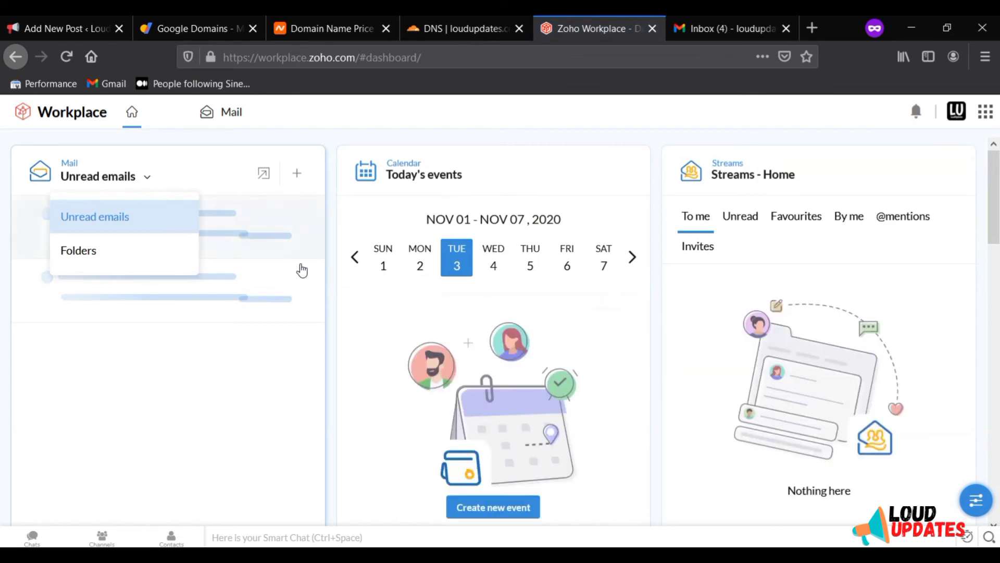
click(226, 115)
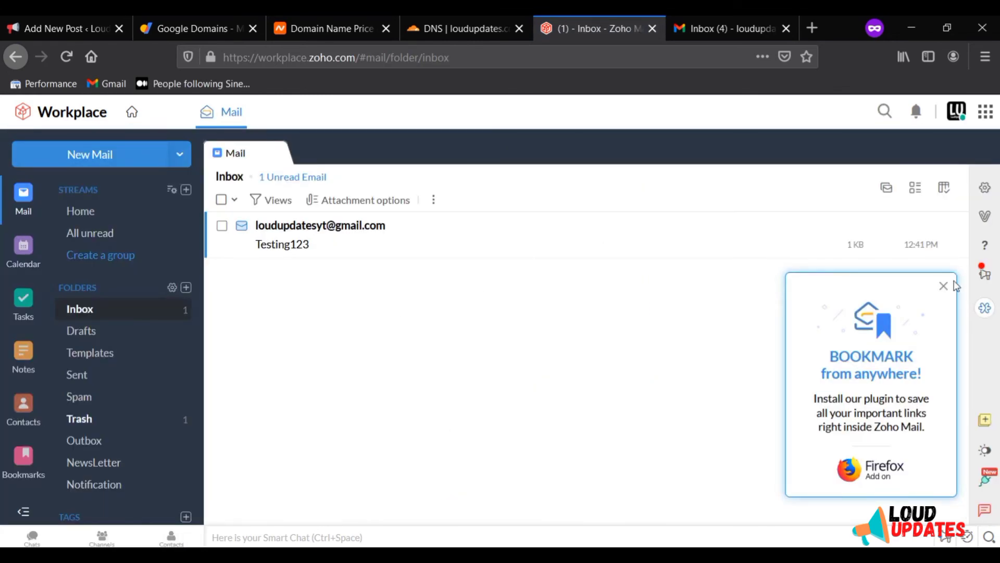
click(944, 286)
Check Gmail's Sent folder for the outgoing test message.
click(729, 28)
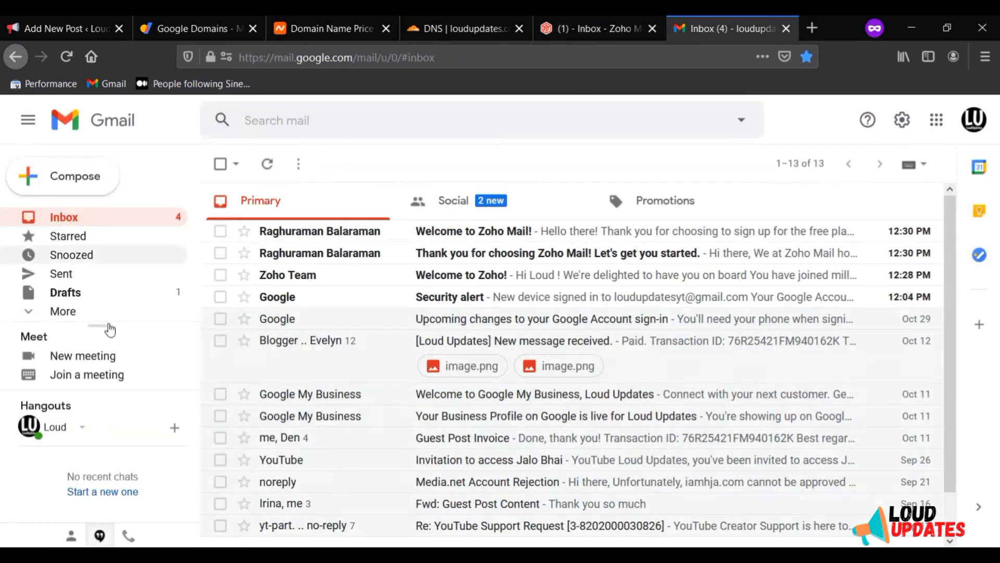
click(145, 280)
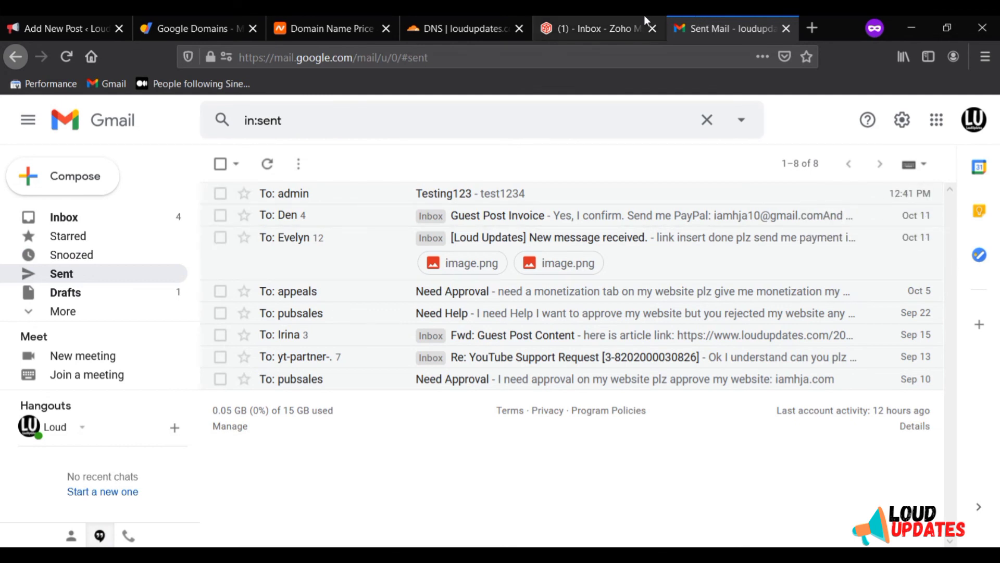
click(599, 28)
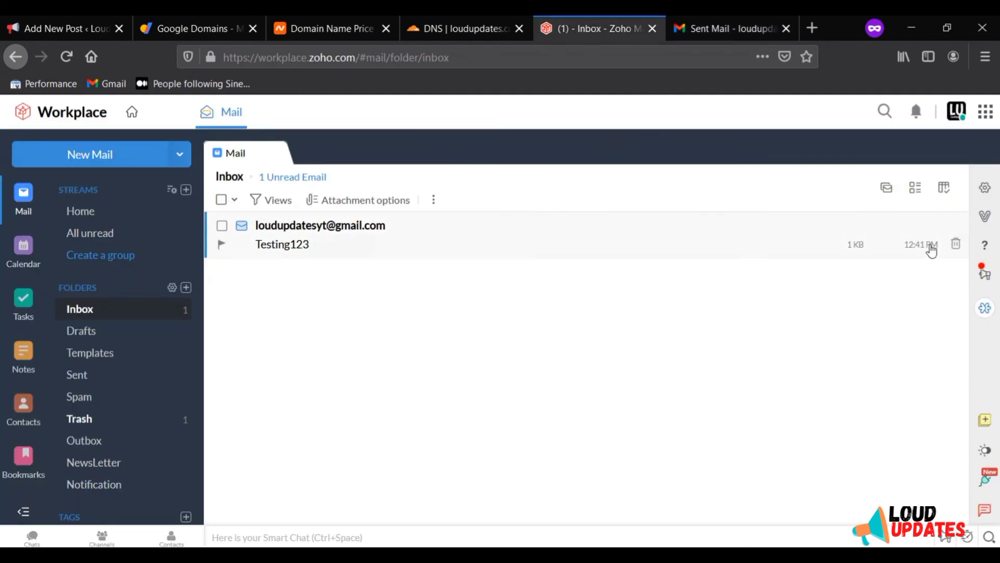
Open the Testing123 email in Zoho, view the admin recipient's contact card, then close it.
click(622, 247)
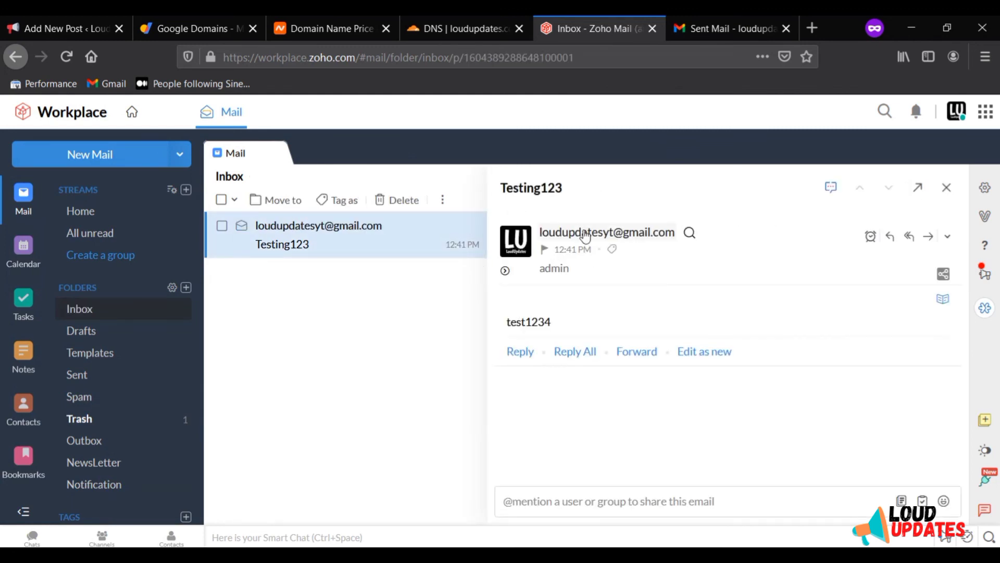
click(558, 272)
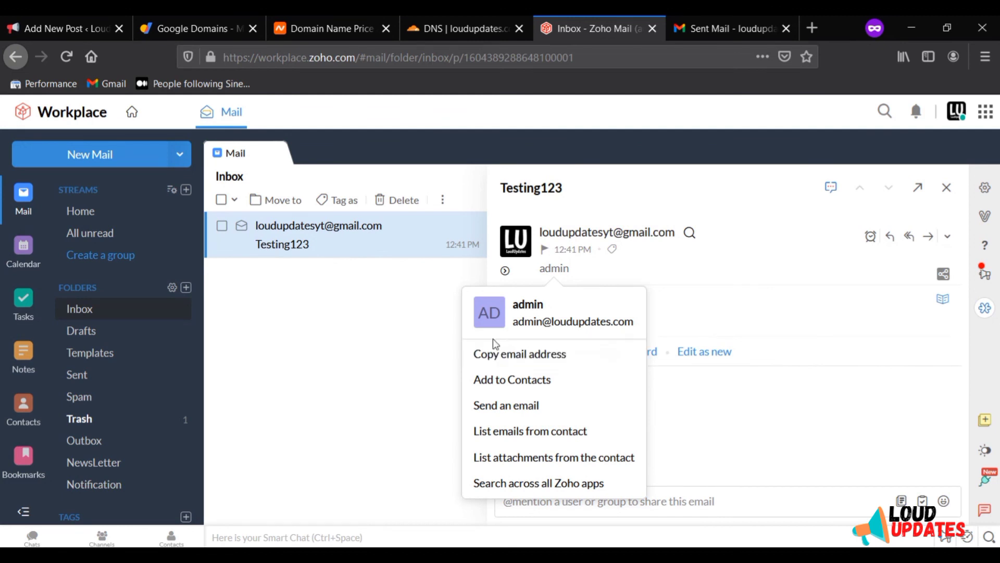
click(421, 367)
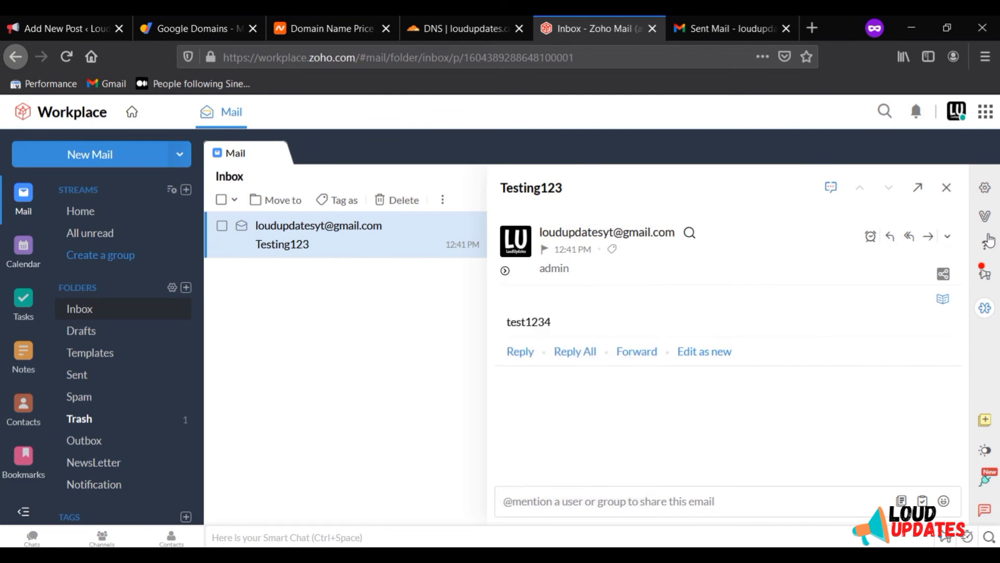
click(947, 187)
mouse_move(952, 247)
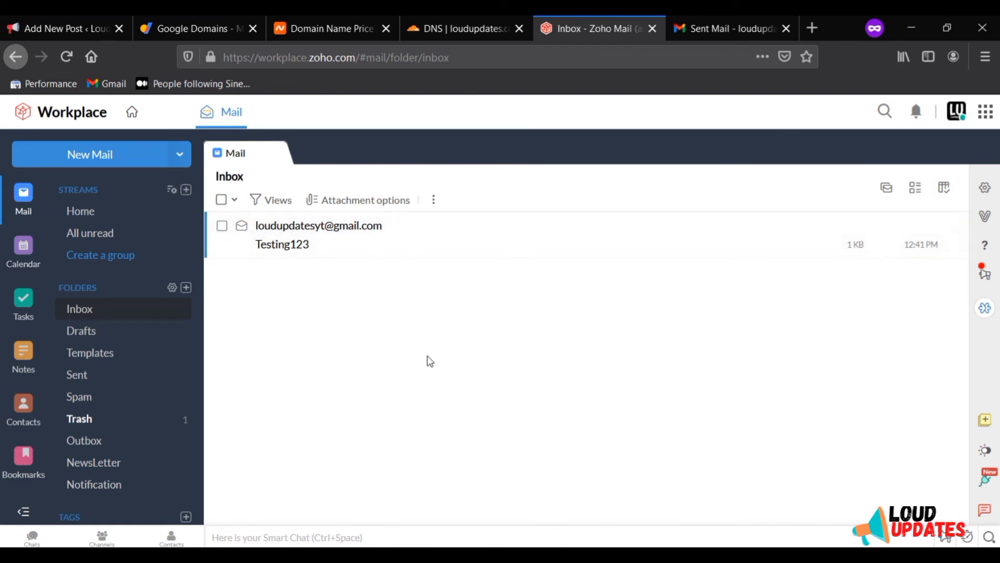
scroll(157, 354, down, 3)
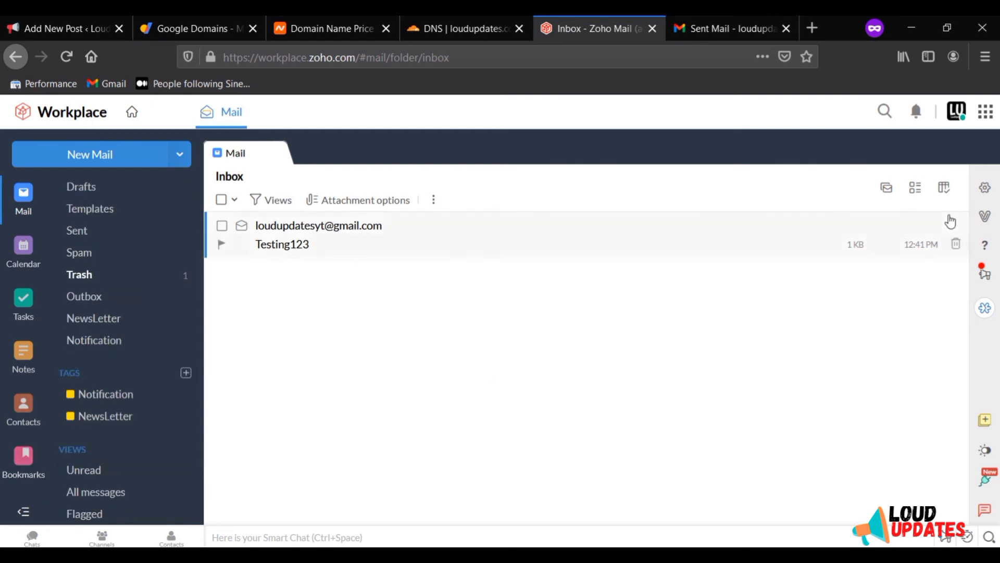
Open Zoho Mail Settings and browse the My Account, System, Mail View Options and Compose cards.
click(989, 194)
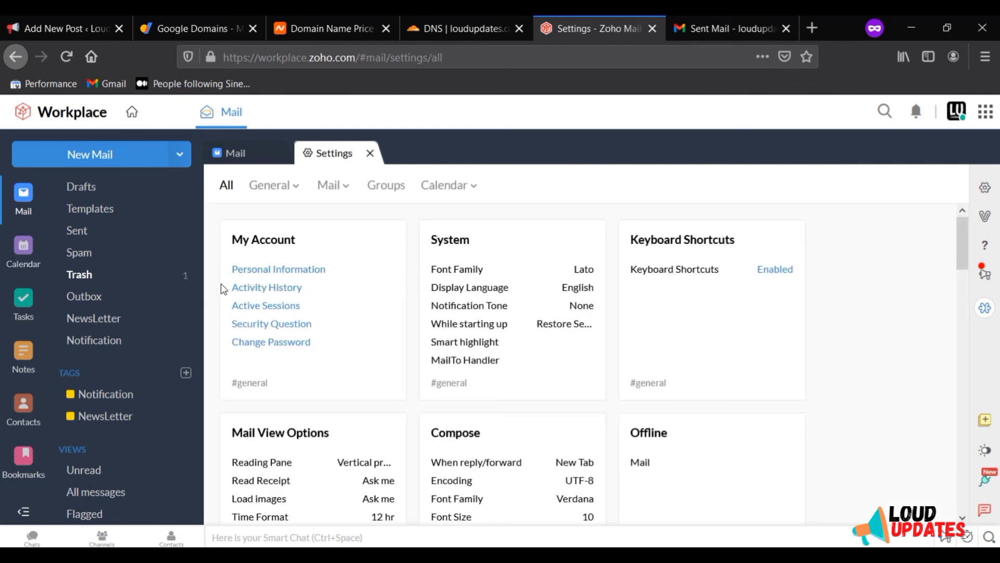
scroll(559, 350, down, 4)
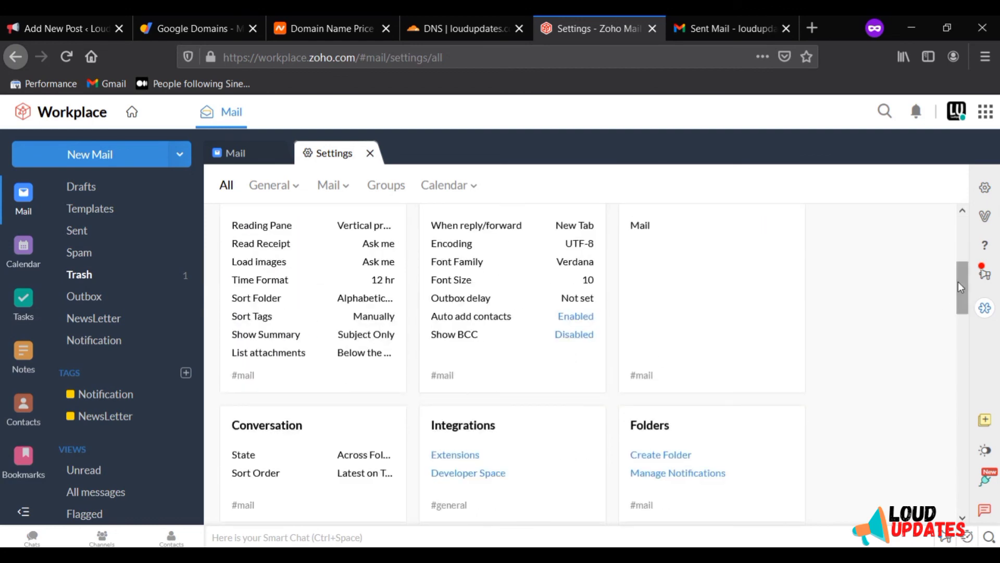
drag(958, 281, 960, 342)
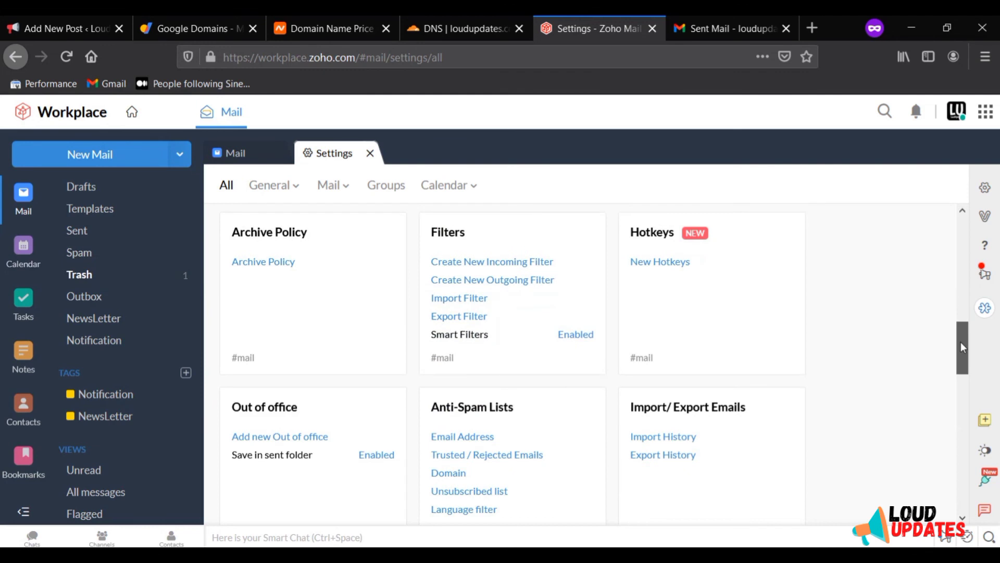
drag(962, 346, 929, 113)
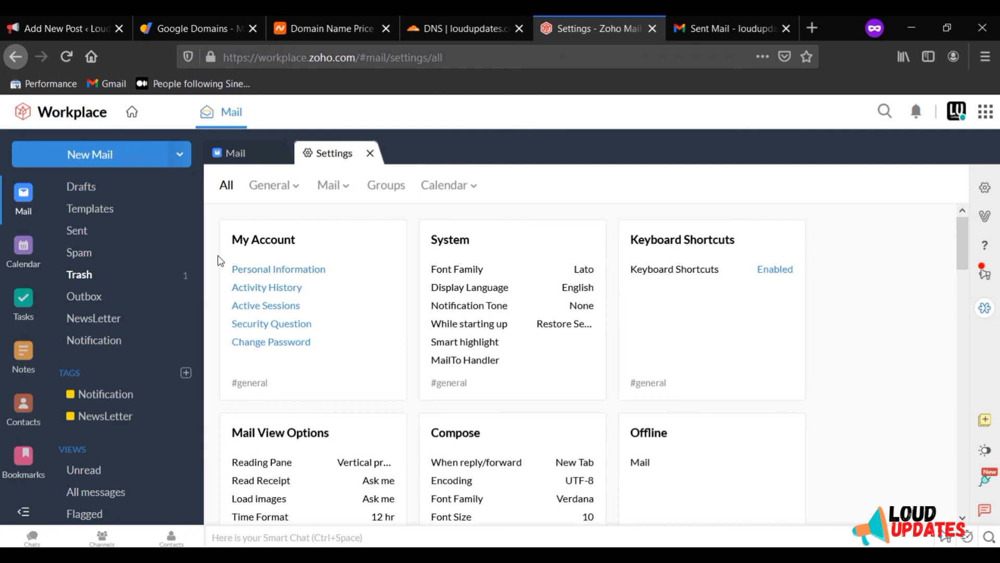
Allow pop-ups for workplace.zoho.com and dismiss the blocked Personal Information pop-up warnings.
click(271, 270)
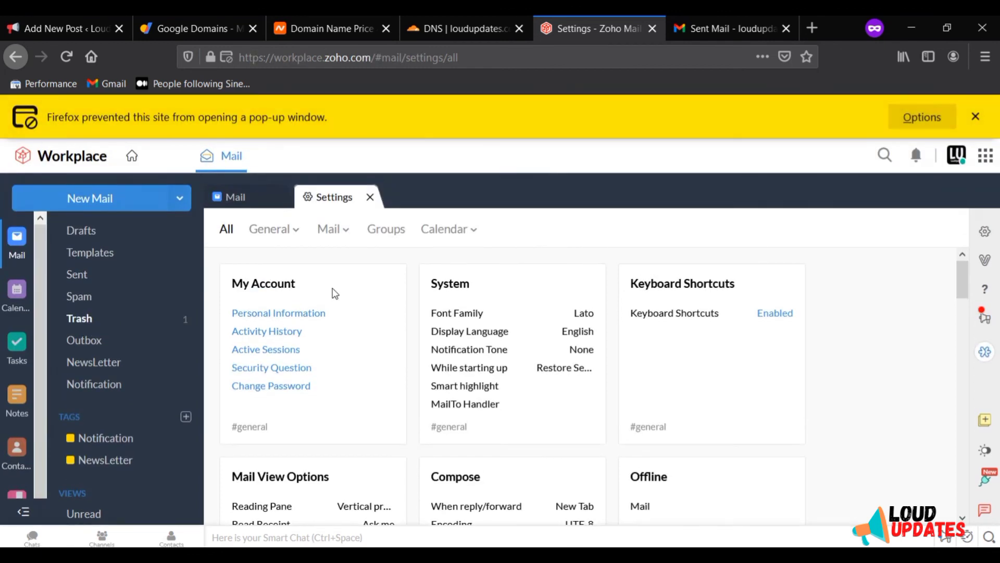
click(932, 119)
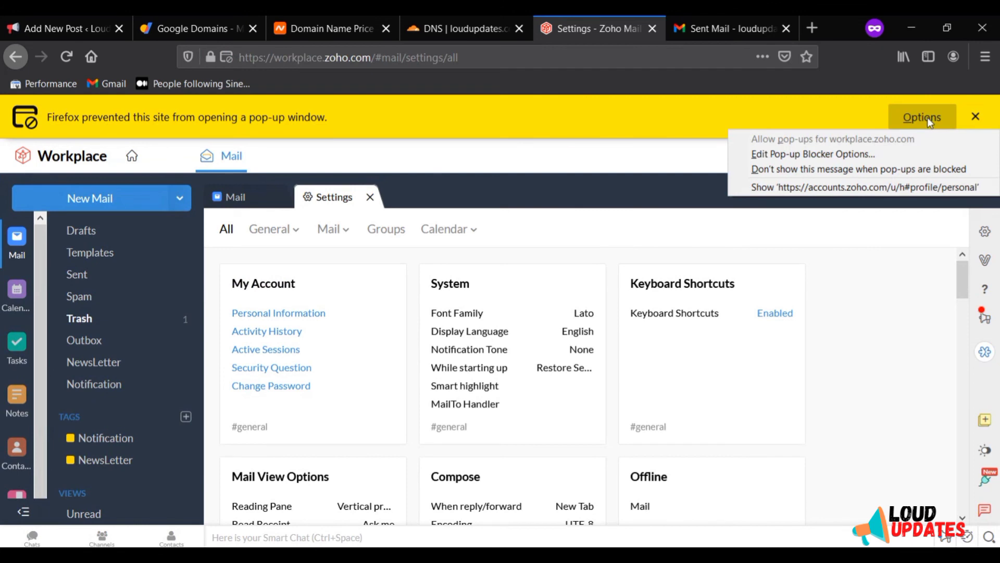
click(925, 119)
click(923, 121)
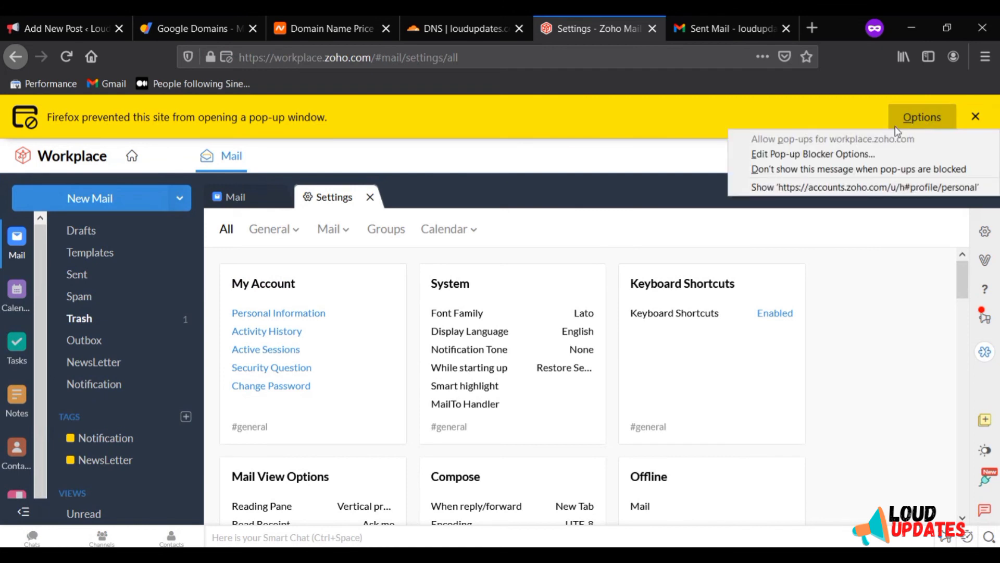
click(821, 140)
click(976, 117)
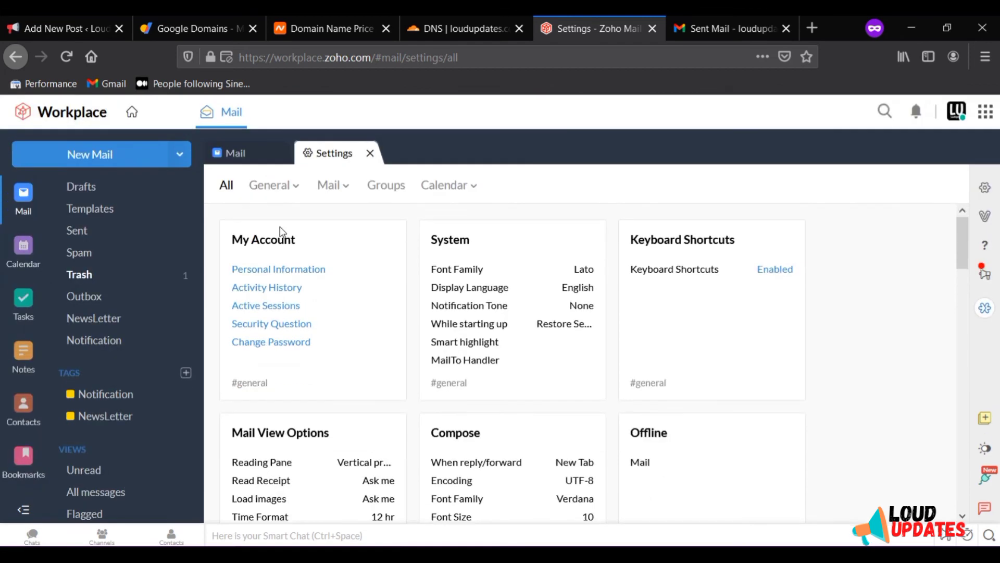
click(283, 269)
click(922, 117)
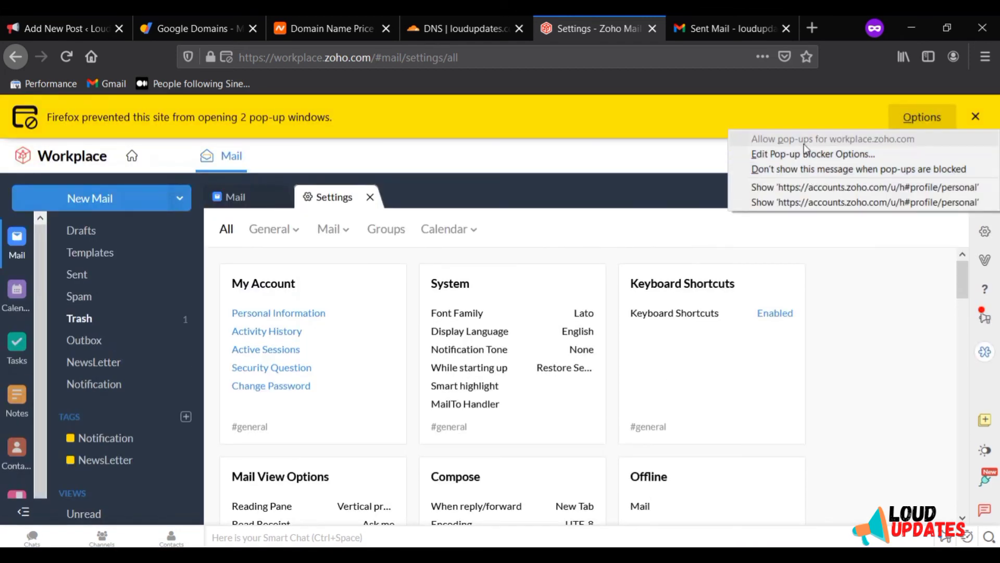
click(976, 118)
click(976, 118)
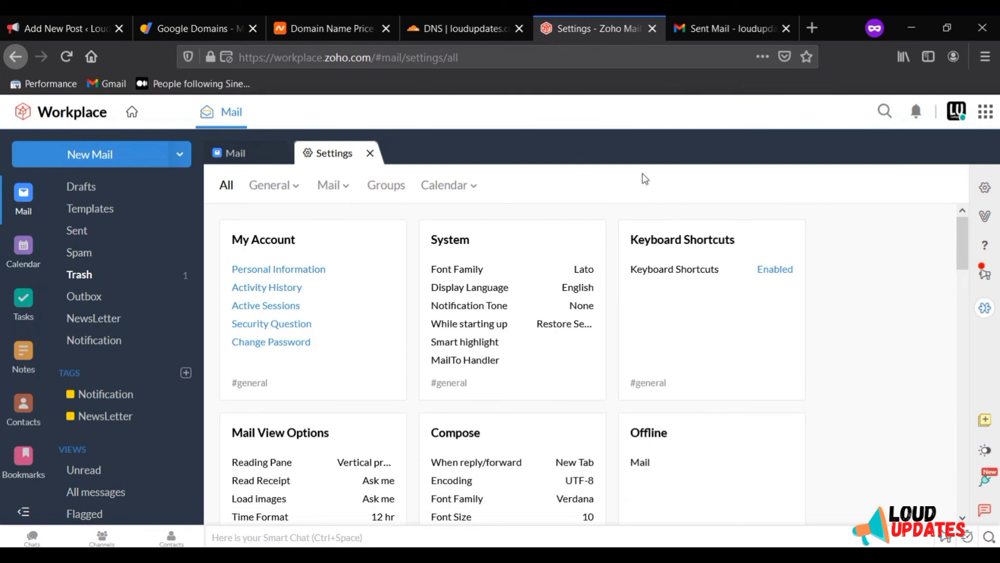
Go to zoho.com in the current tab.
click(340, 58)
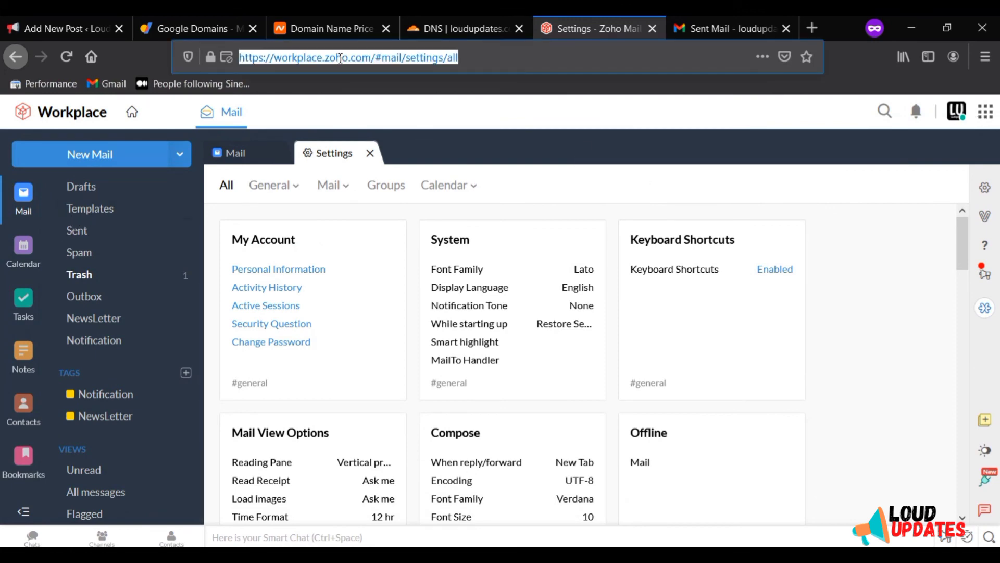
text(zoho.)
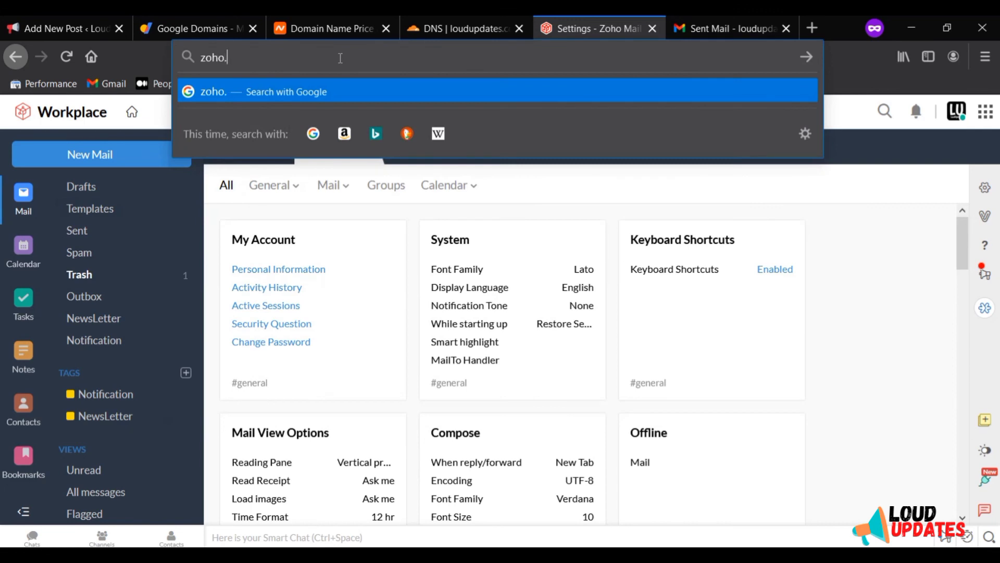
text(com)
key(Return)
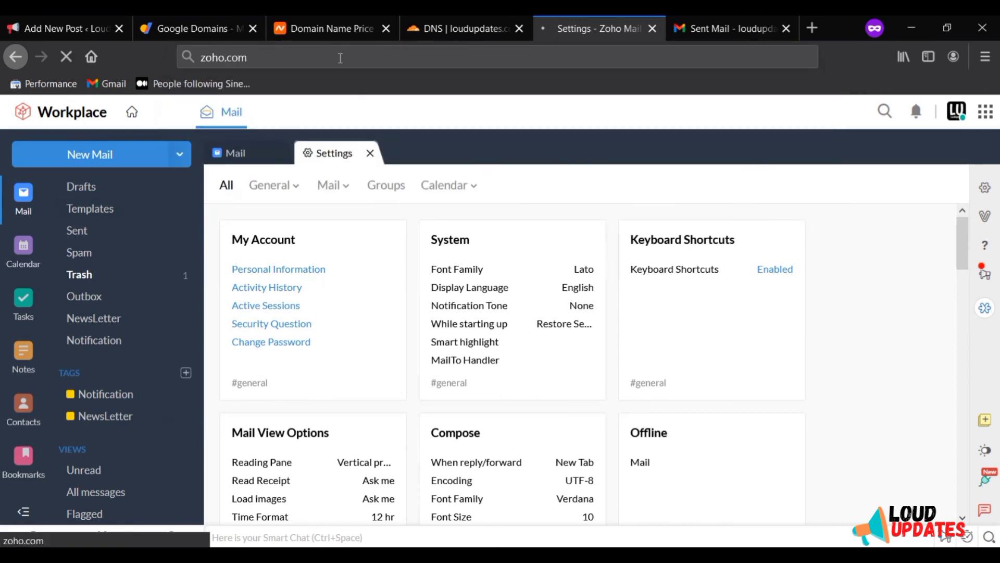